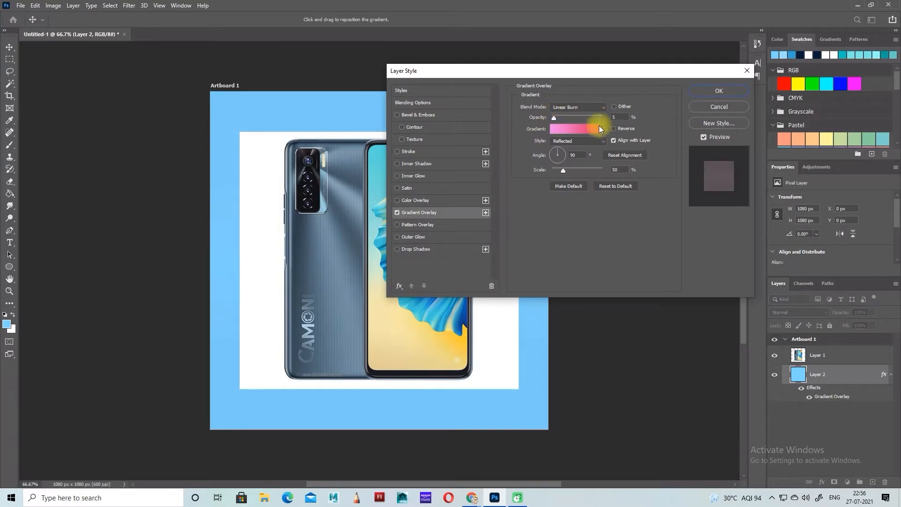
Step: Set the 0% color stop of Layer 2's gradient overlay to light blue 7cc8fe
drag(572, 72, 679, 97)
click(710, 155)
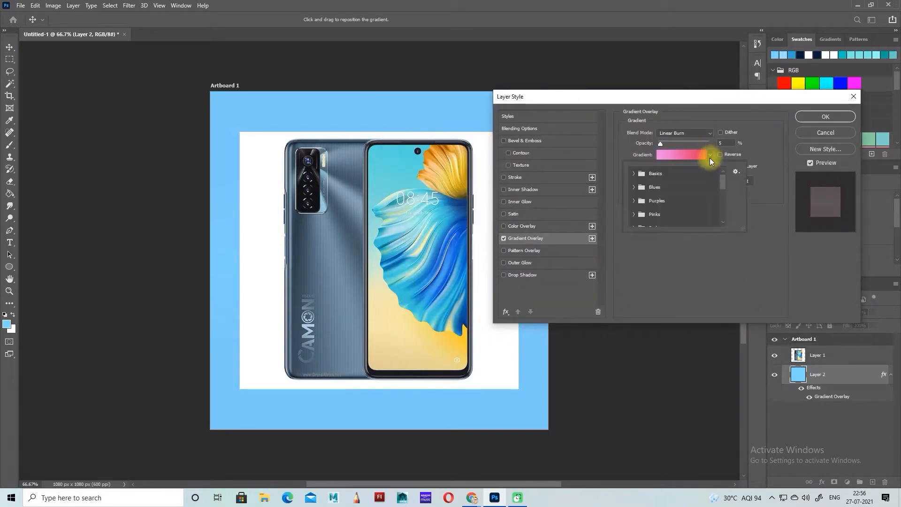
click(690, 155)
click(637, 225)
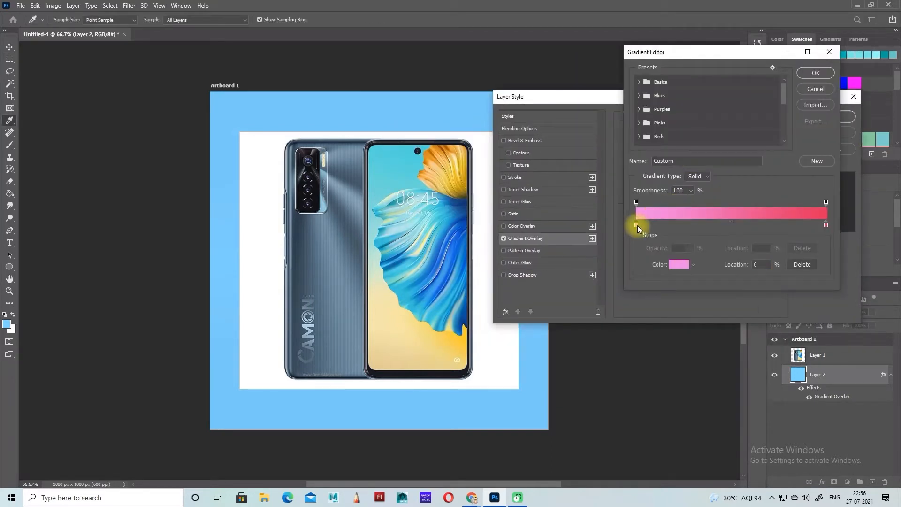
click(679, 266)
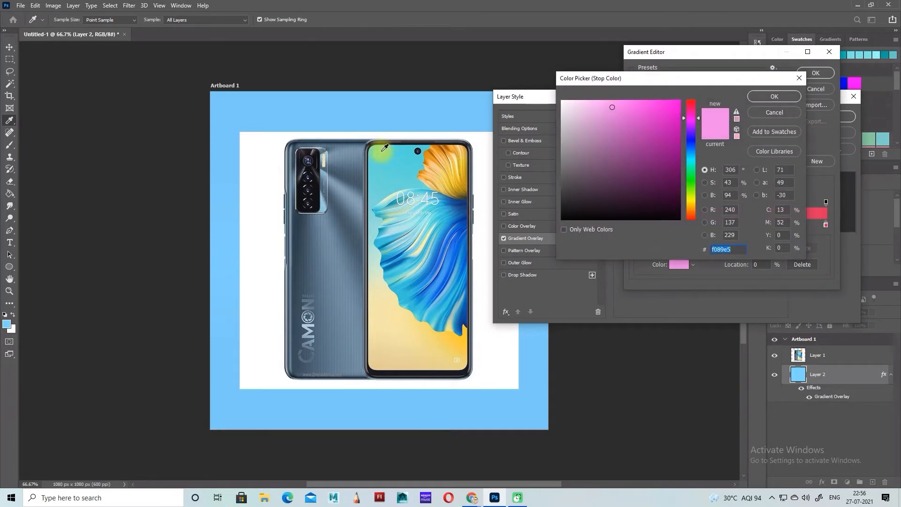
click(353, 146)
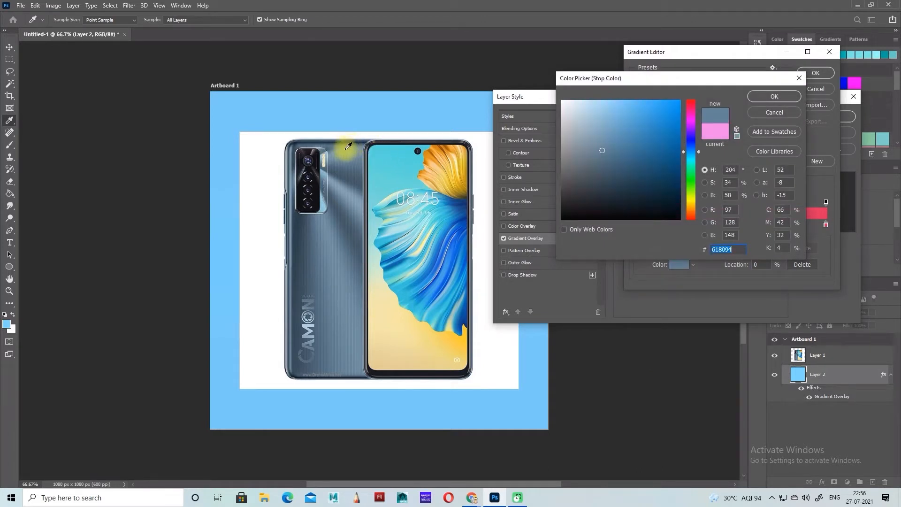
click(598, 103)
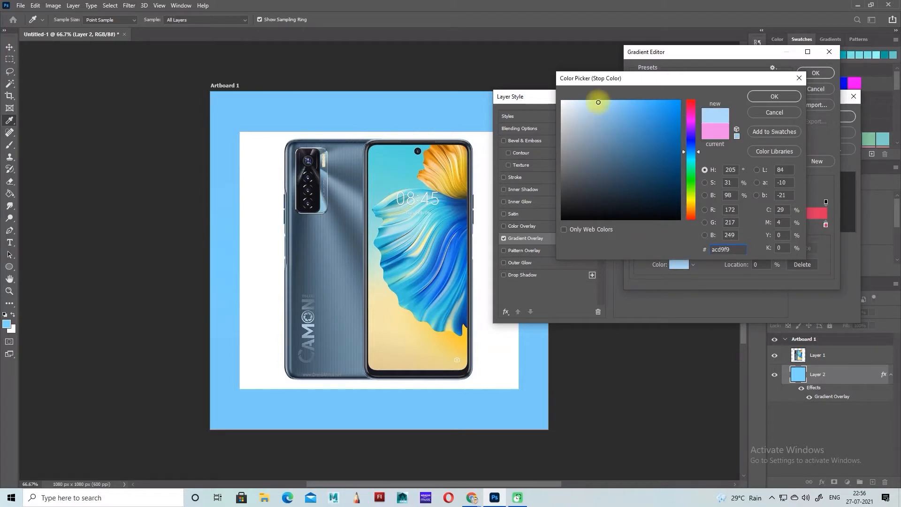
drag(605, 102, 622, 100)
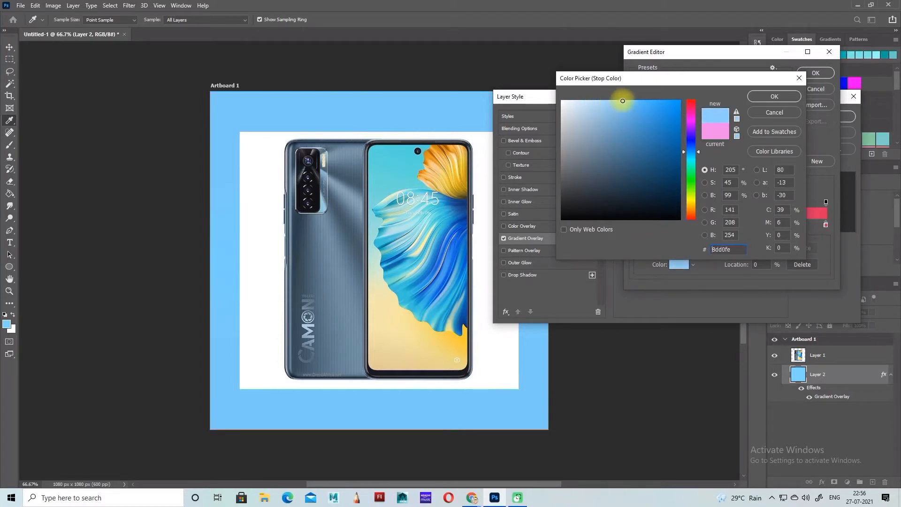
click(781, 100)
Step: Set the gradient's 100% color stop to bright cyan 23e7f1 and accept the edited gradient
click(826, 225)
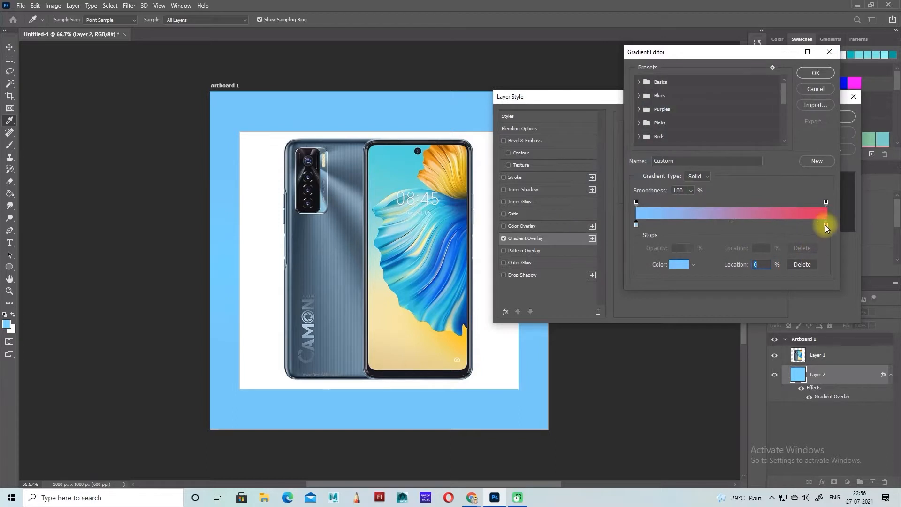
click(679, 264)
click(405, 149)
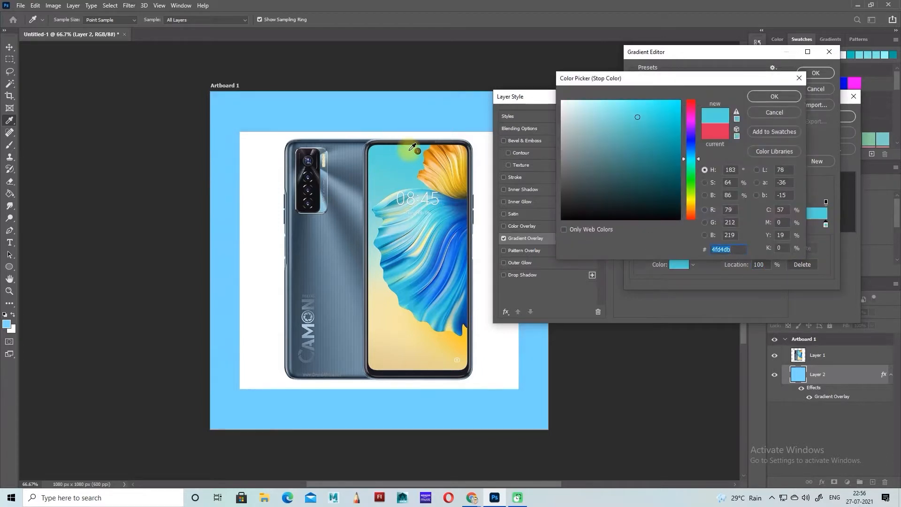
click(663, 107)
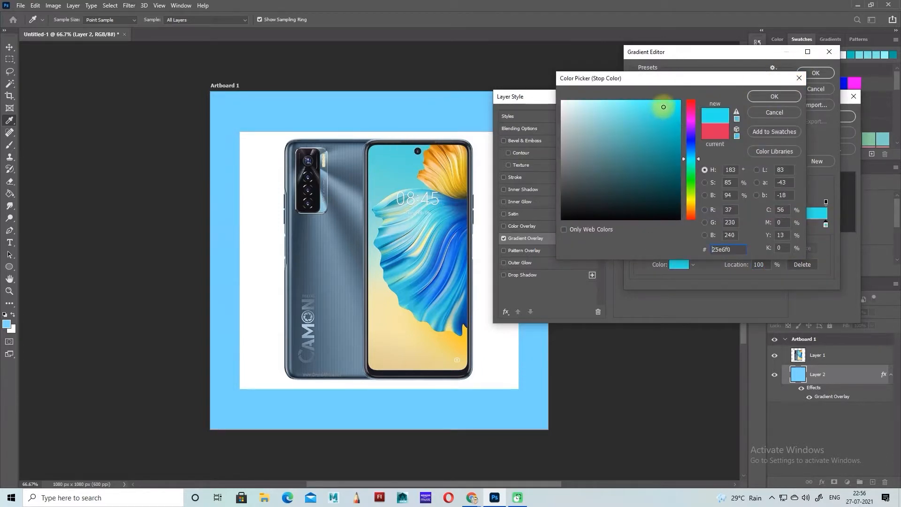
click(801, 97)
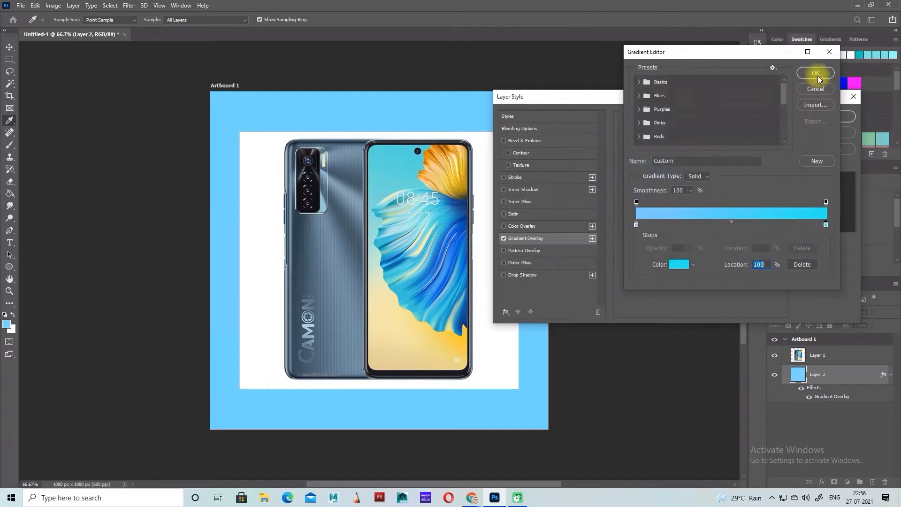
click(816, 73)
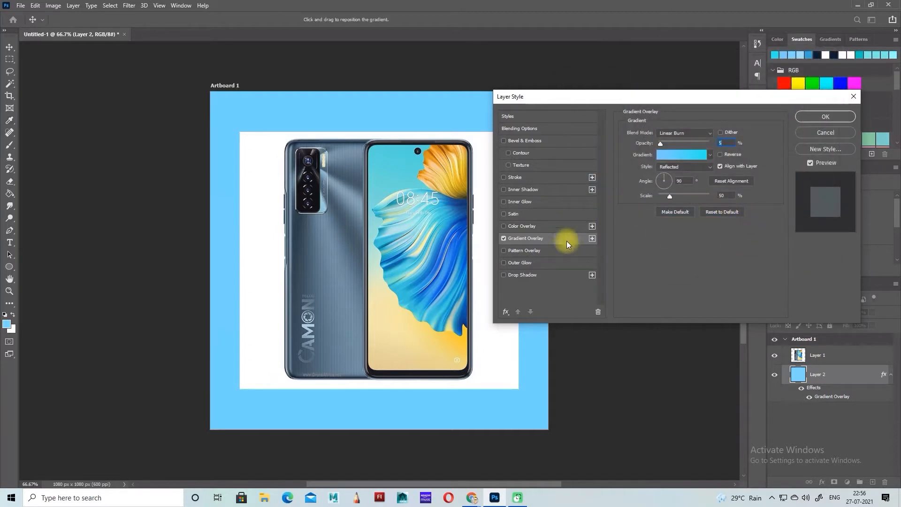
Step: Configure the gradient overlay with 100% opacity, a 0° angle and the Linear style
drag(661, 143, 709, 143)
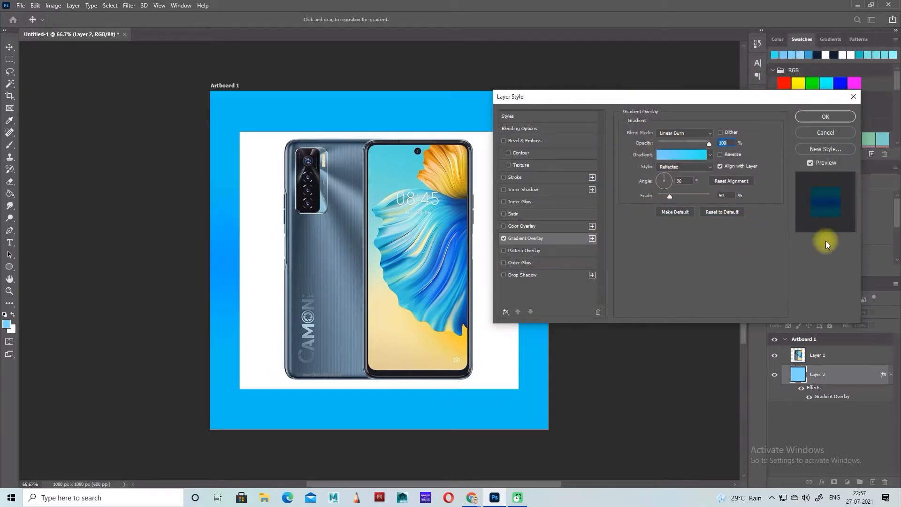
double_click(681, 180)
text(0)
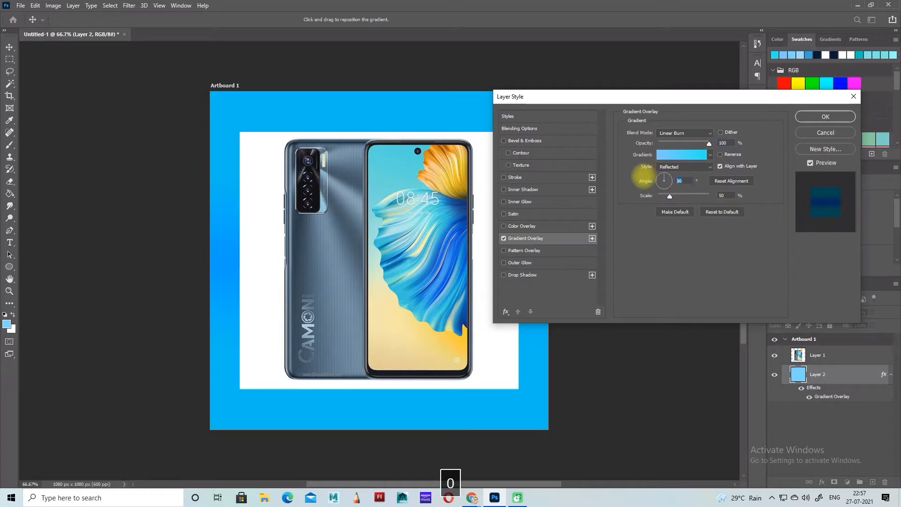
drag(666, 97, 740, 95)
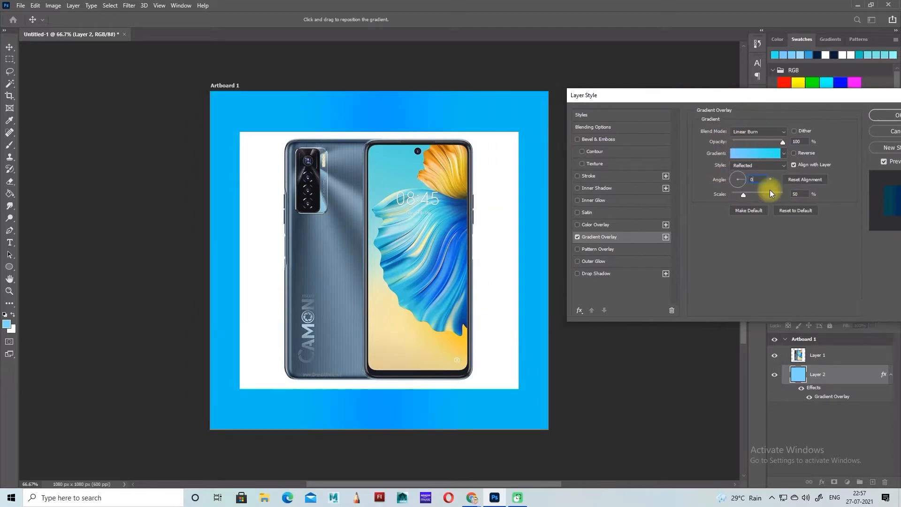
click(754, 173)
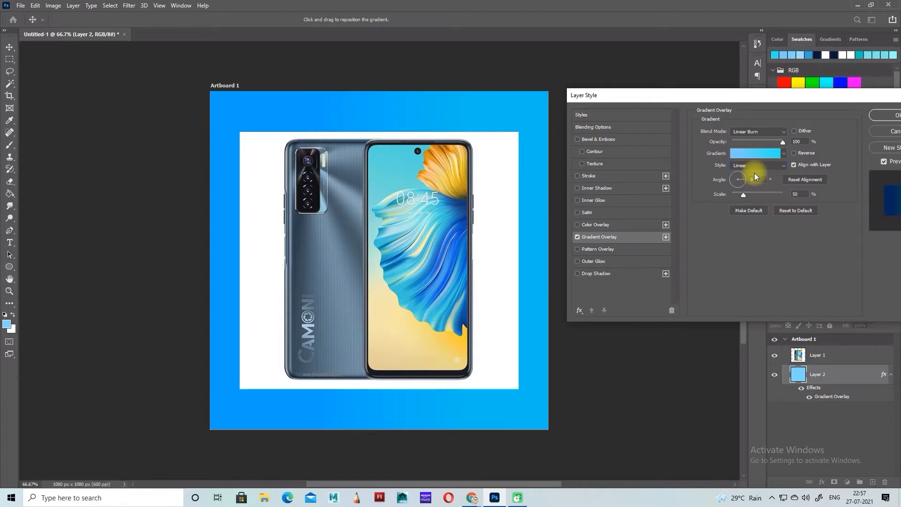
Step: Change the gradient's 0% color stop to dark blue 003459 and set the overlay's blend mode to Normal
click(752, 153)
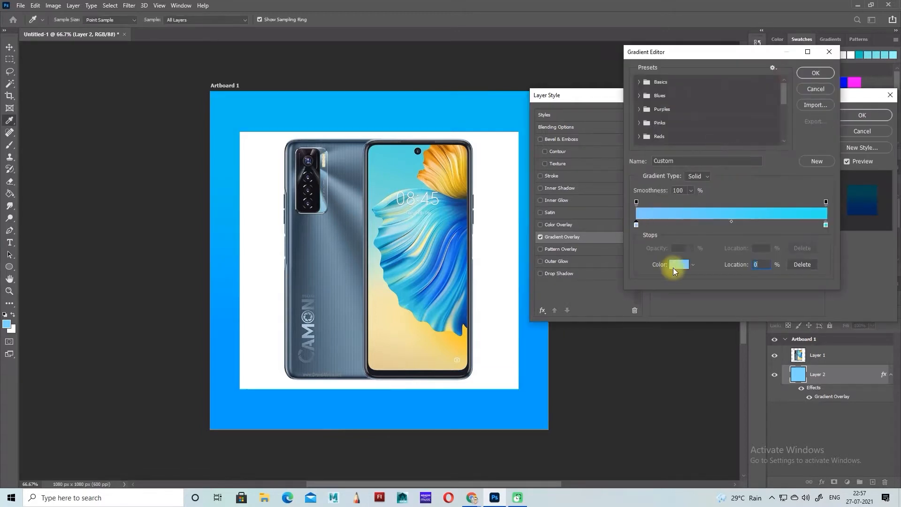
click(673, 267)
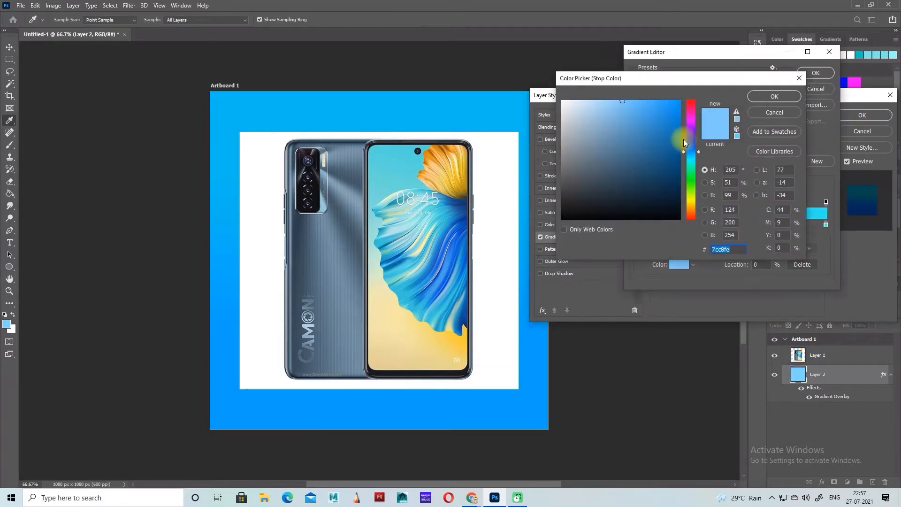
drag(684, 144, 694, 190)
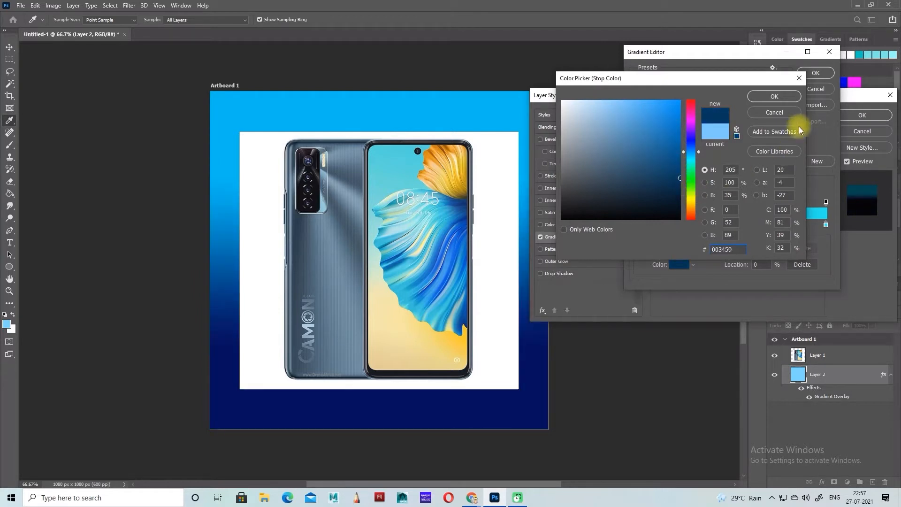
click(776, 96)
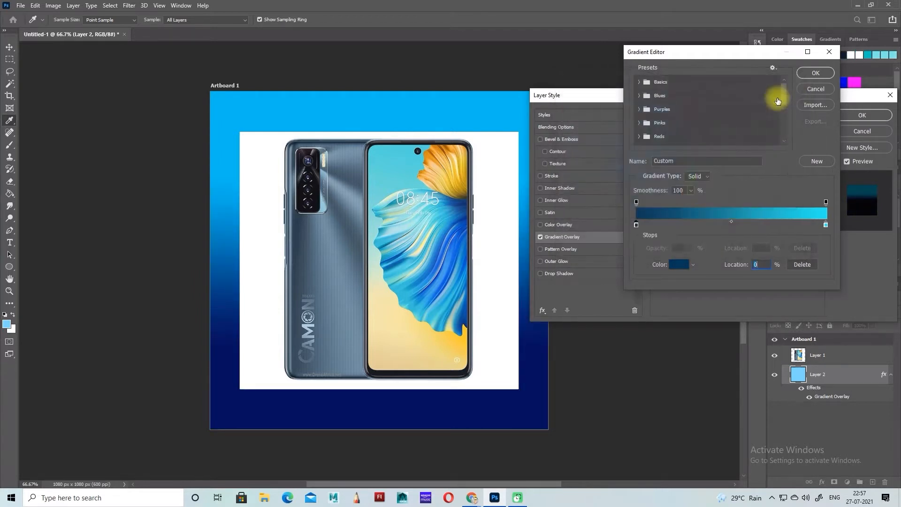
click(815, 75)
click(731, 135)
click(706, 138)
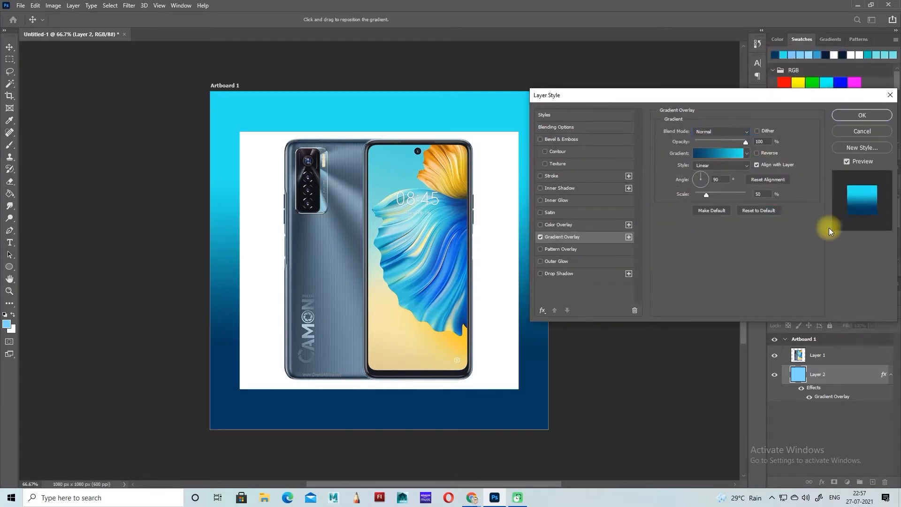
Step: Darken the gradient's 0% color stop to deep navy 001e42
click(727, 154)
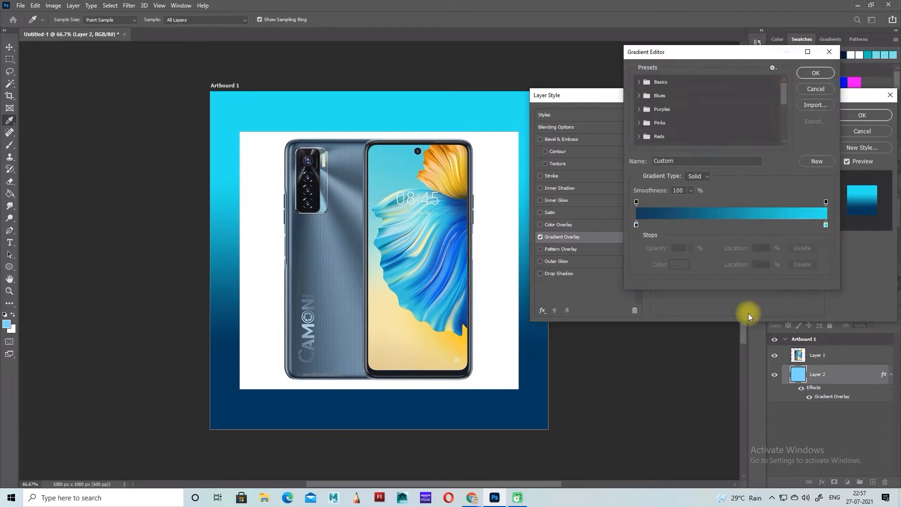
click(637, 225)
click(679, 265)
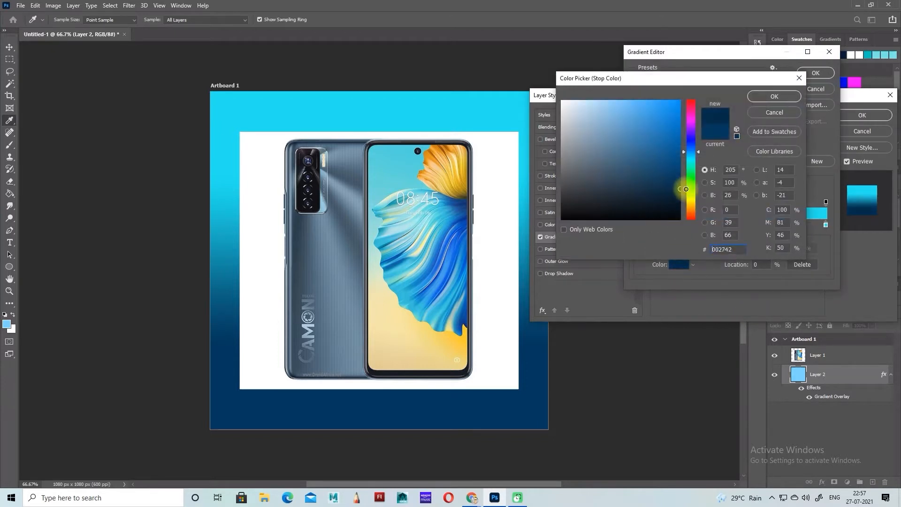
drag(700, 151, 700, 148)
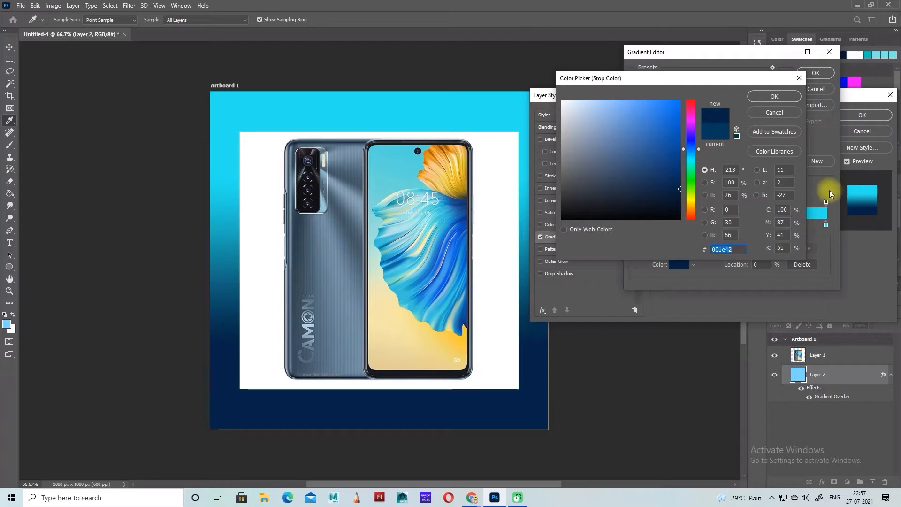
click(775, 97)
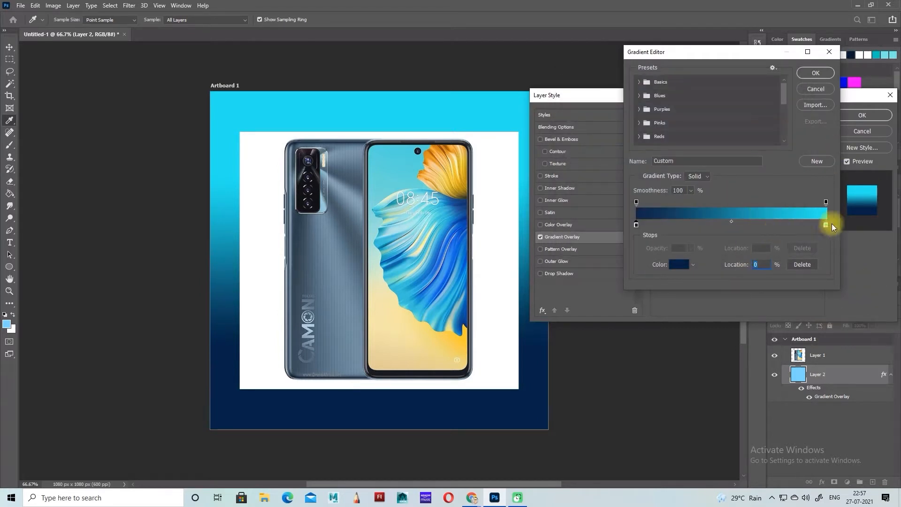
Step: Change the gradient's 100% color stop to the softer blue 39bdd9
click(829, 226)
click(682, 265)
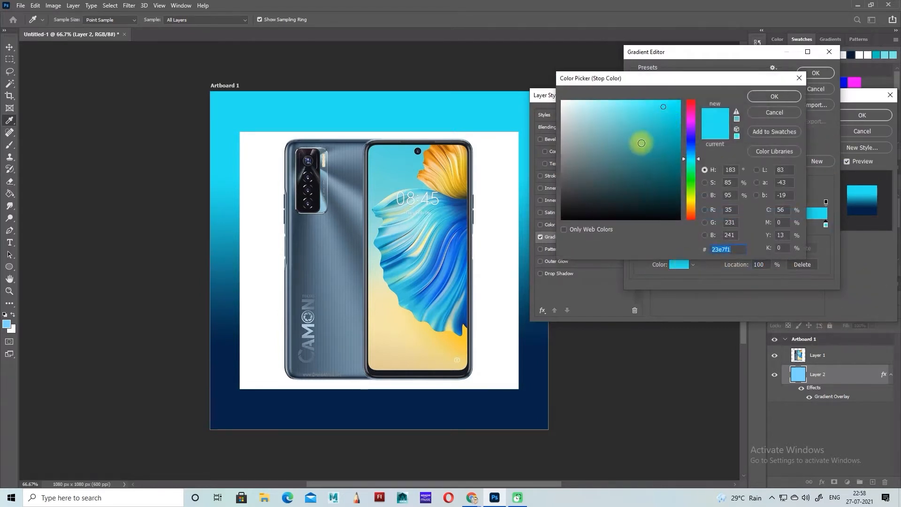
click(656, 116)
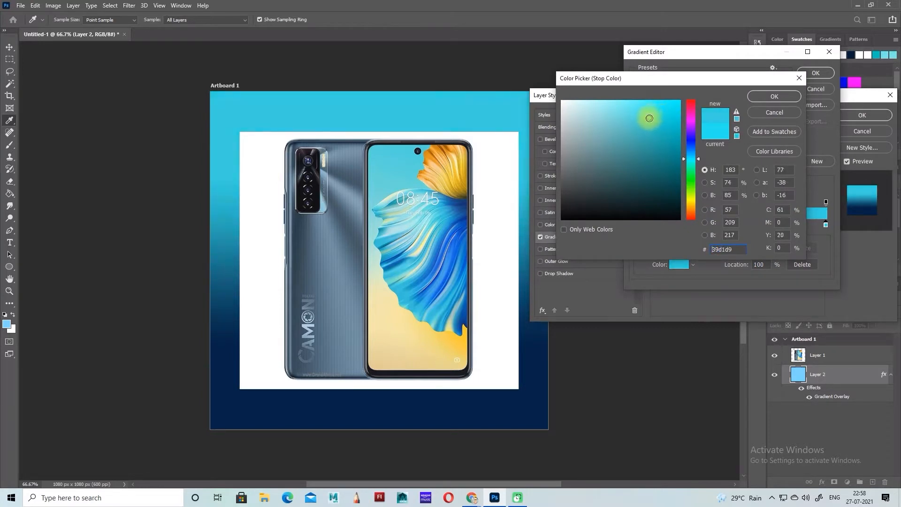
click(699, 157)
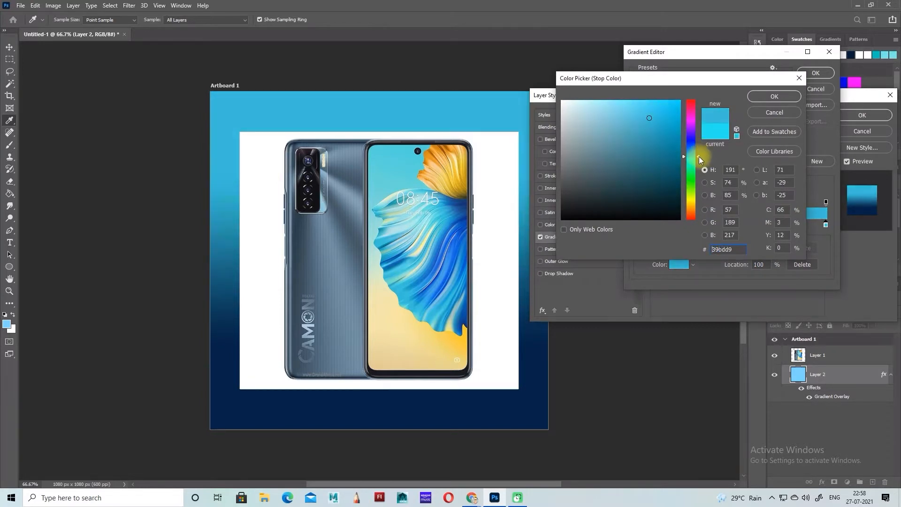
click(790, 95)
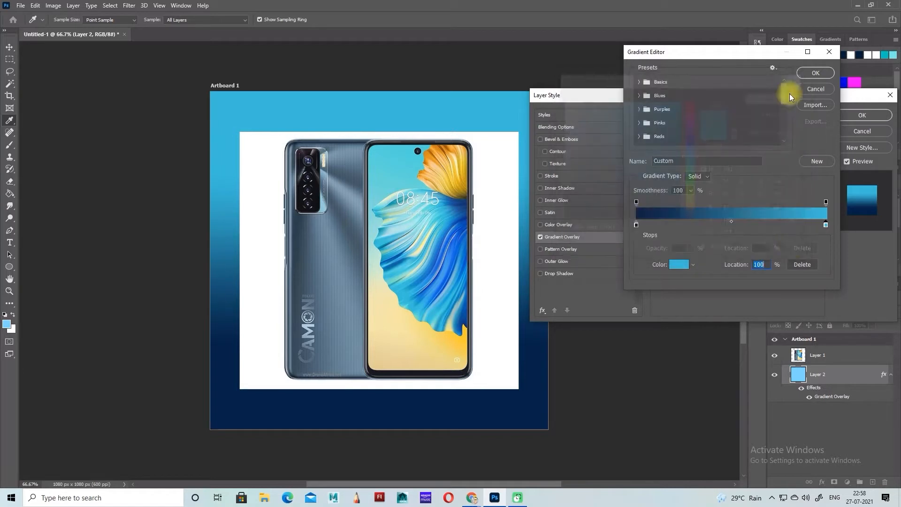
Step: Shift the gradient's color midpoint to 39% and apply the gradient overlay to Layer 2
drag(732, 222, 710, 221)
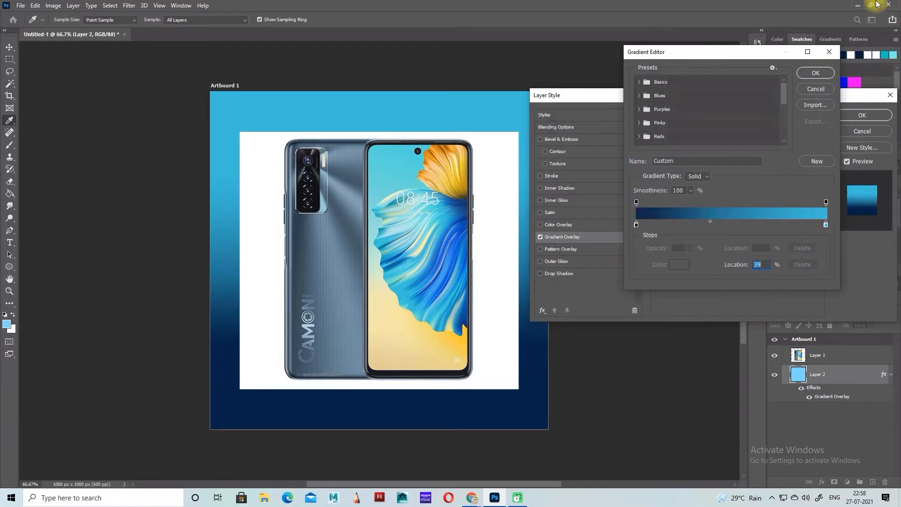
click(815, 73)
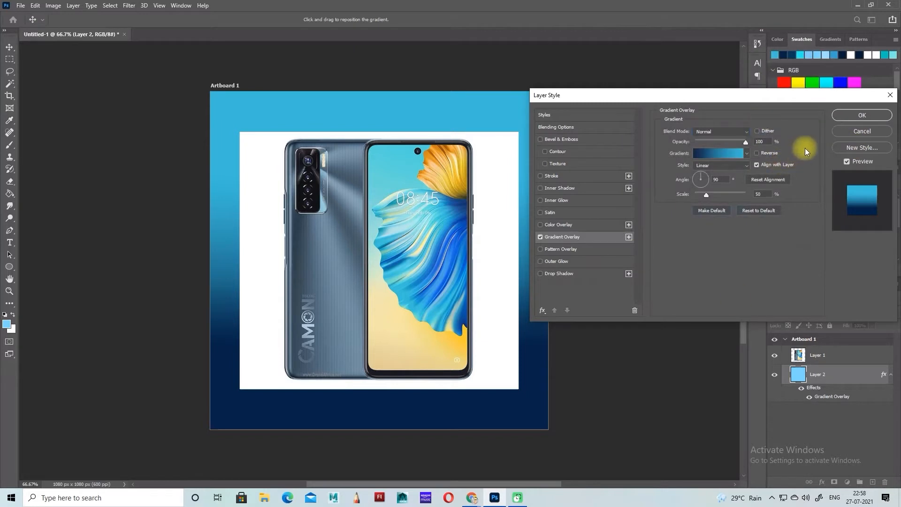
click(862, 115)
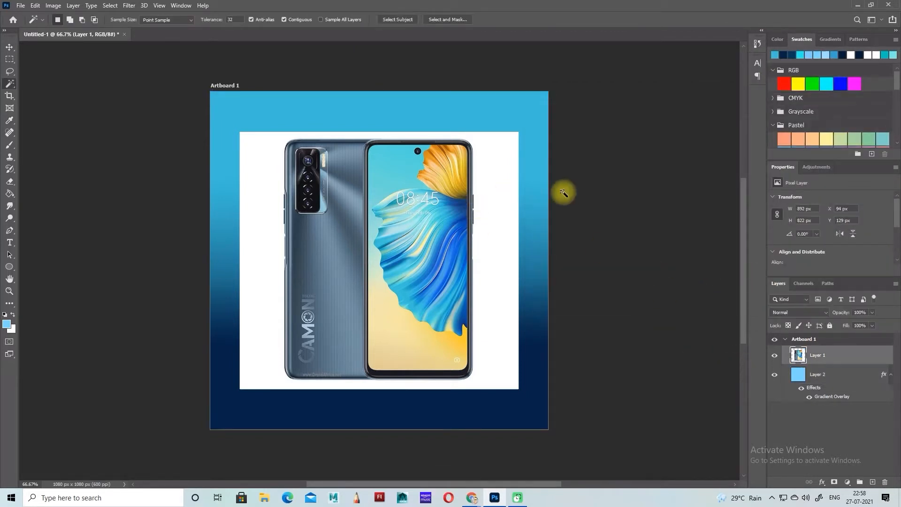
Step: Hide the white background around the phones on Layer 1 with a layer mask made from a Magic Wand selection, then select the phone image for moving
click(500, 166)
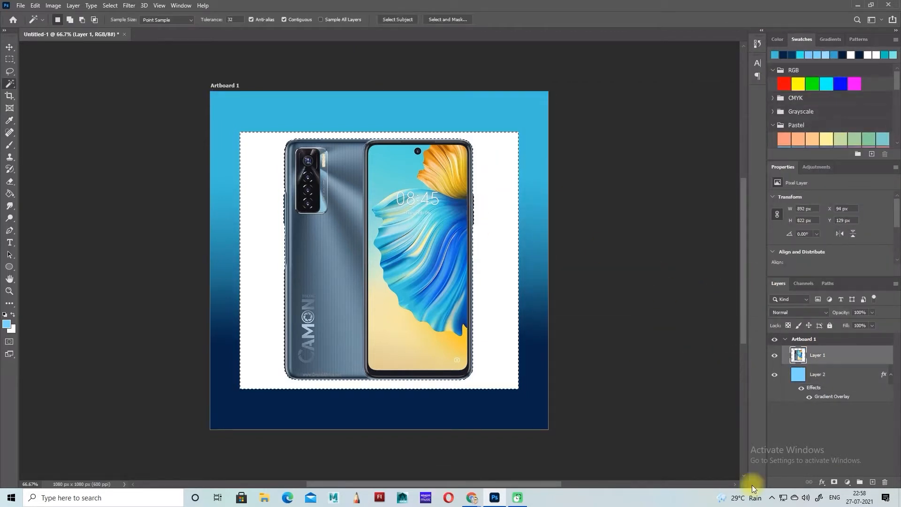
alt+click(835, 482)
click(10, 48)
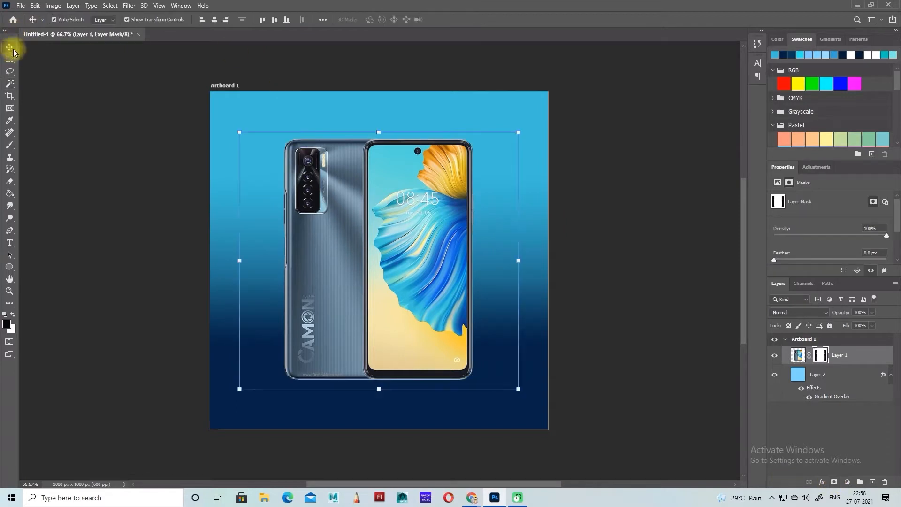
click(647, 191)
click(451, 233)
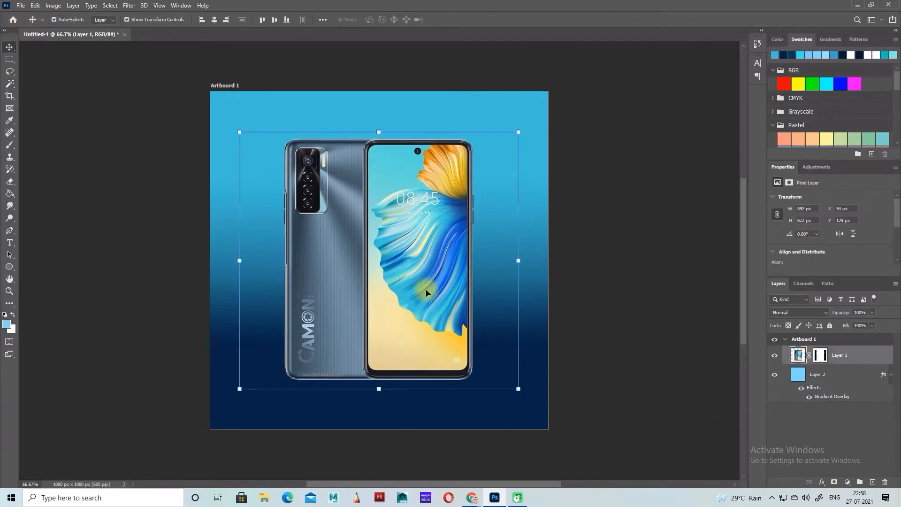
drag(403, 288, 404, 289)
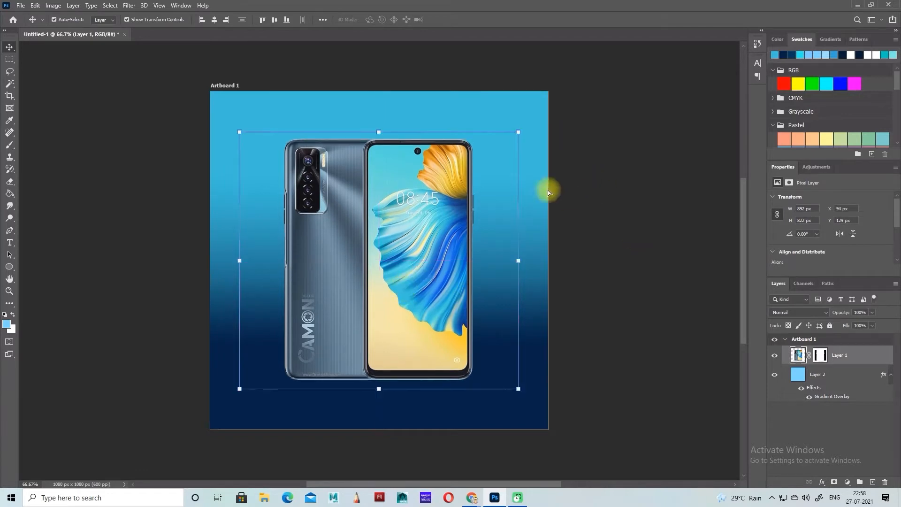
Step: Scale the phone image on Layer 1 down to about 84% and move it slightly lower on the artboard
key(ctrl+t)
drag(518, 133, 490, 160)
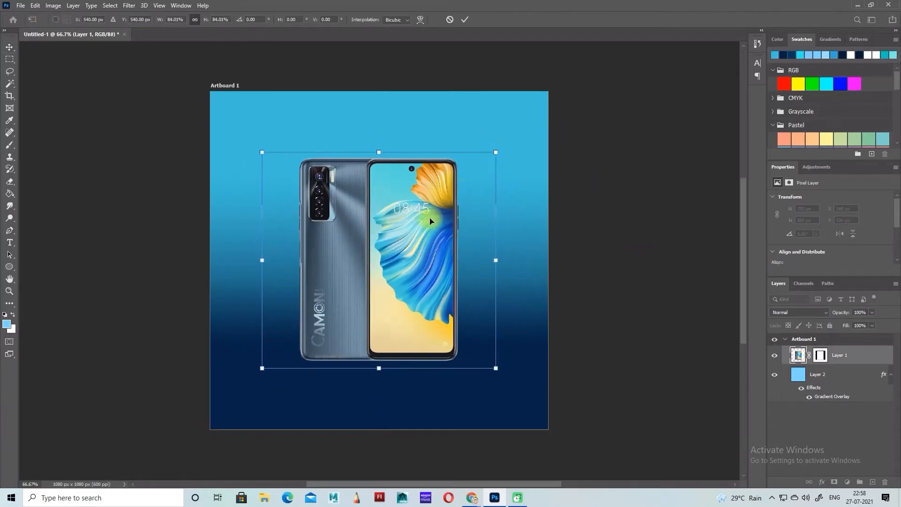
drag(421, 228, 423, 234)
key(Return)
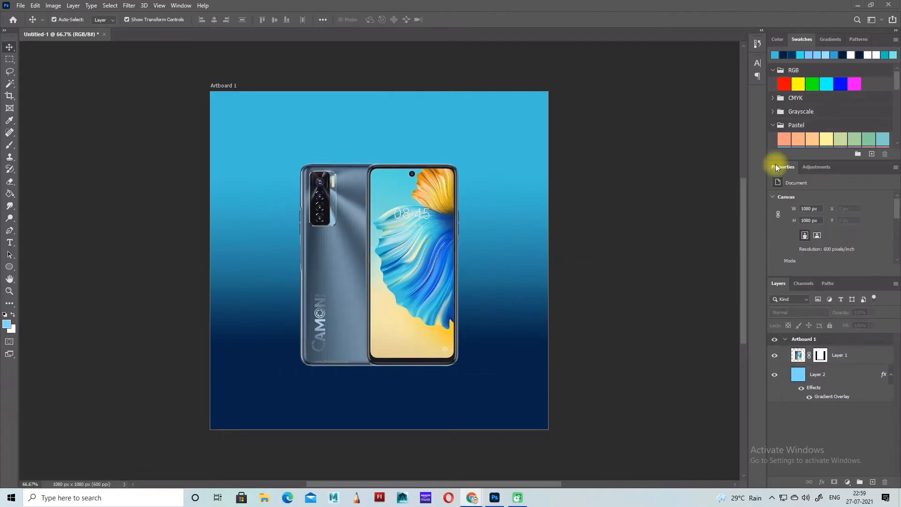
Step: Add a new layer above the phones and draw a Pen path sagging from outside the artboard's left edge to just below the phones
click(10, 231)
key(space)
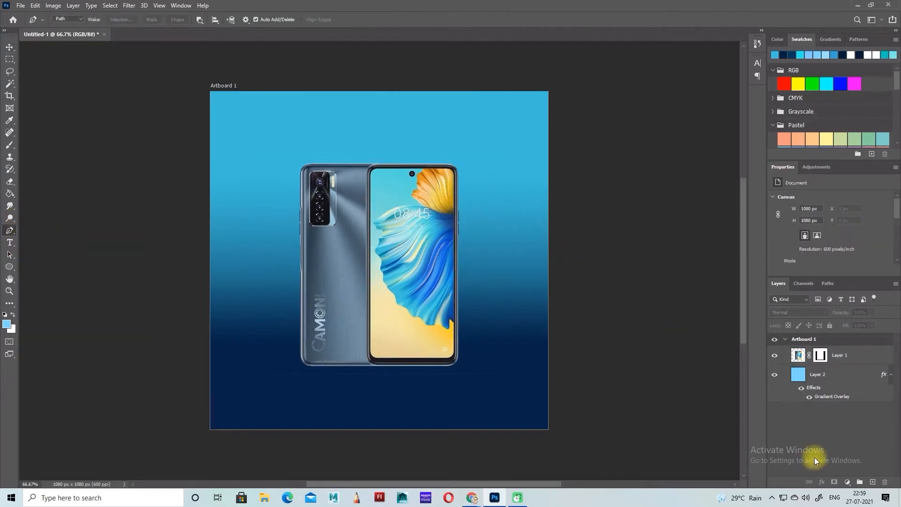
click(873, 482)
click(188, 264)
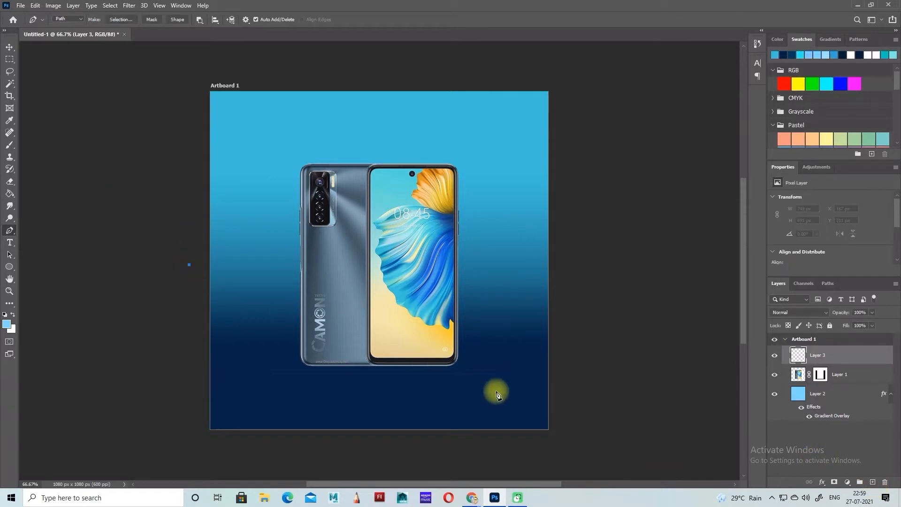
drag(528, 364, 644, 296)
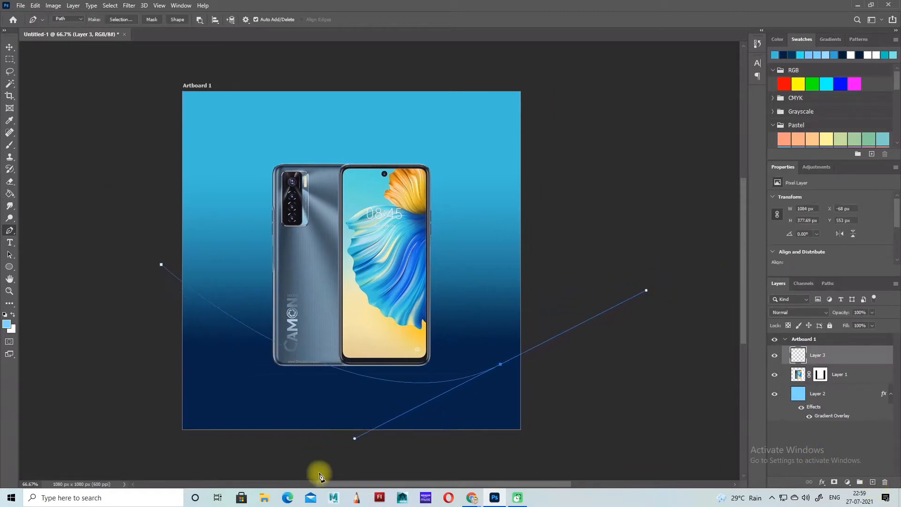
drag(358, 431, 233, 440)
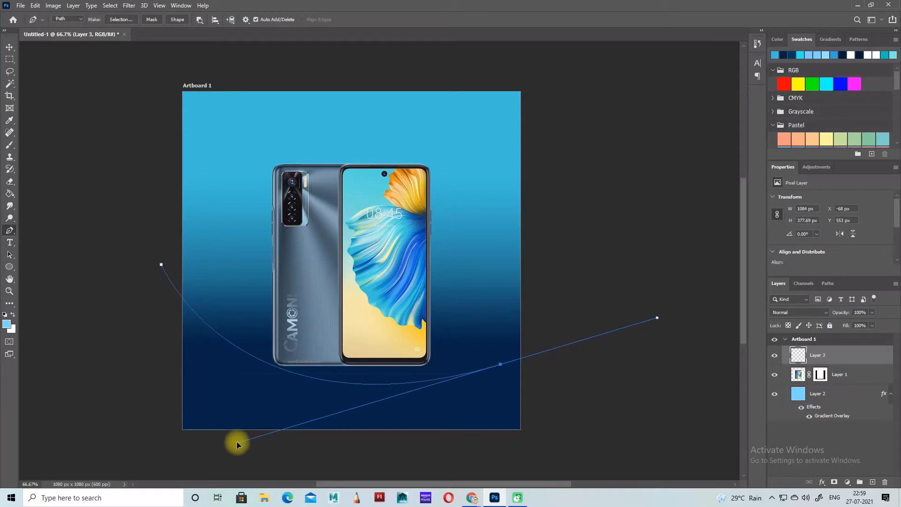
drag(489, 371, 362, 371)
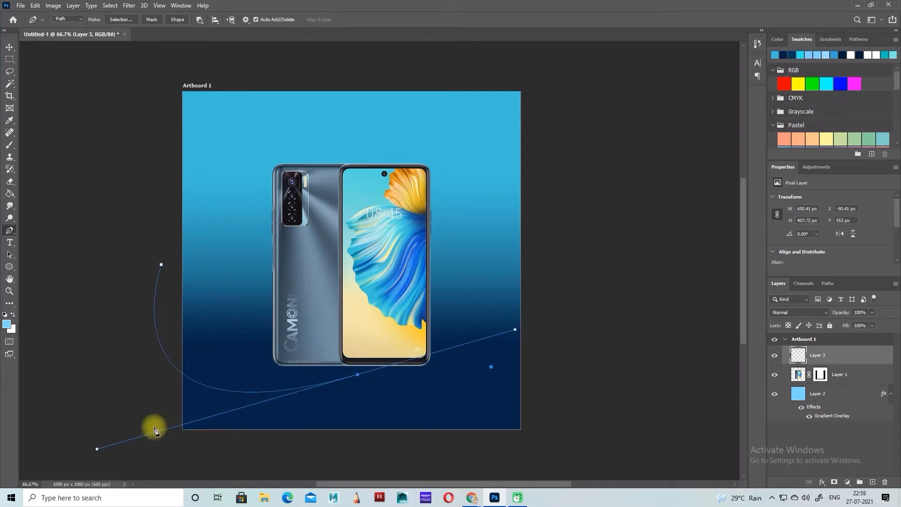
drag(95, 448, 192, 402)
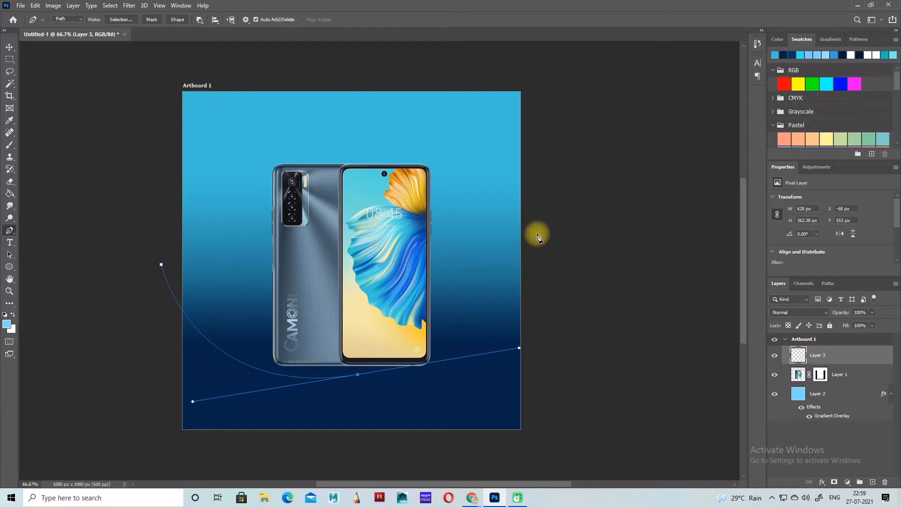
Step: Extend the path in a rising S-curve past the artboard's right edge and adjust its direction handles into a smooth wave
drag(529, 225, 554, 180)
drag(627, 173, 648, 167)
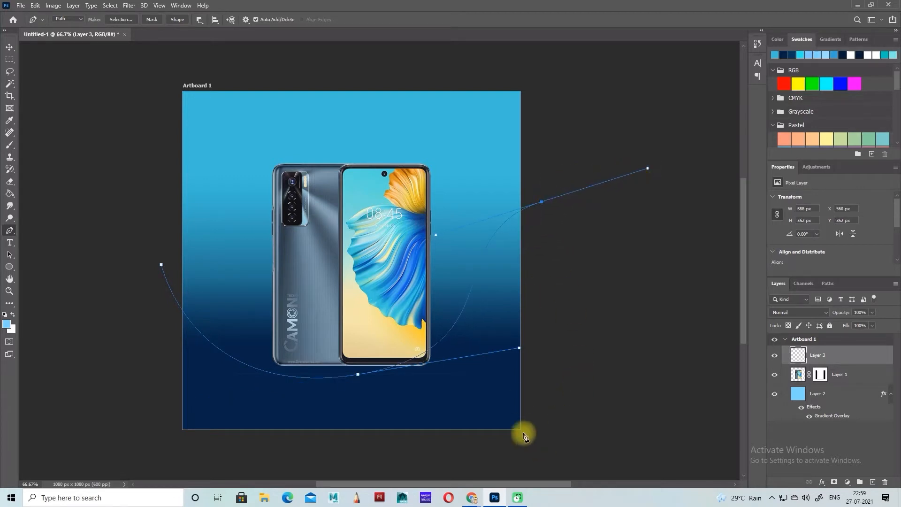
drag(519, 348, 426, 324)
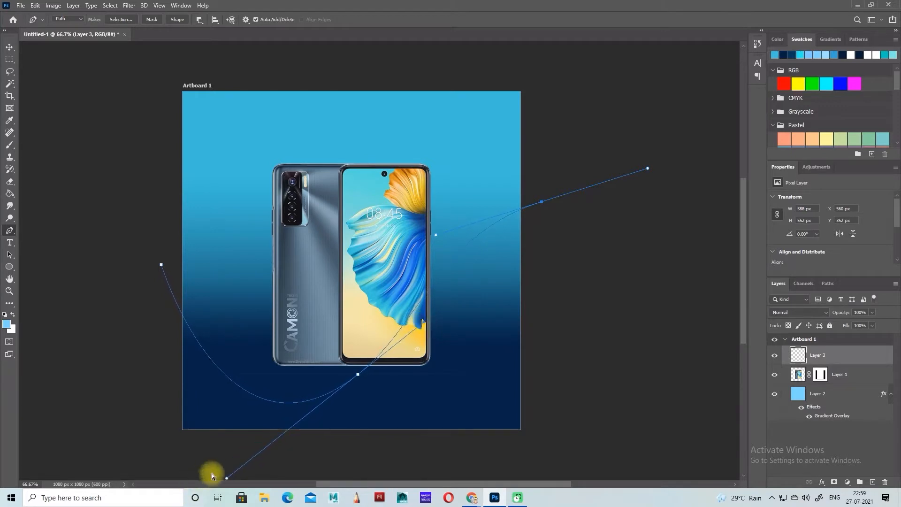
drag(224, 479, 227, 478)
ctrl+click(240, 450)
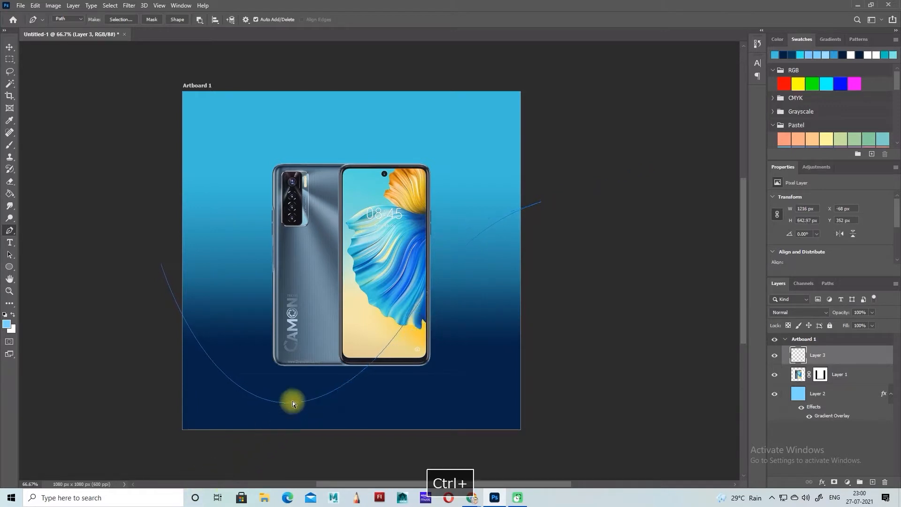
ctrl+click(291, 402)
ctrl+click(274, 425)
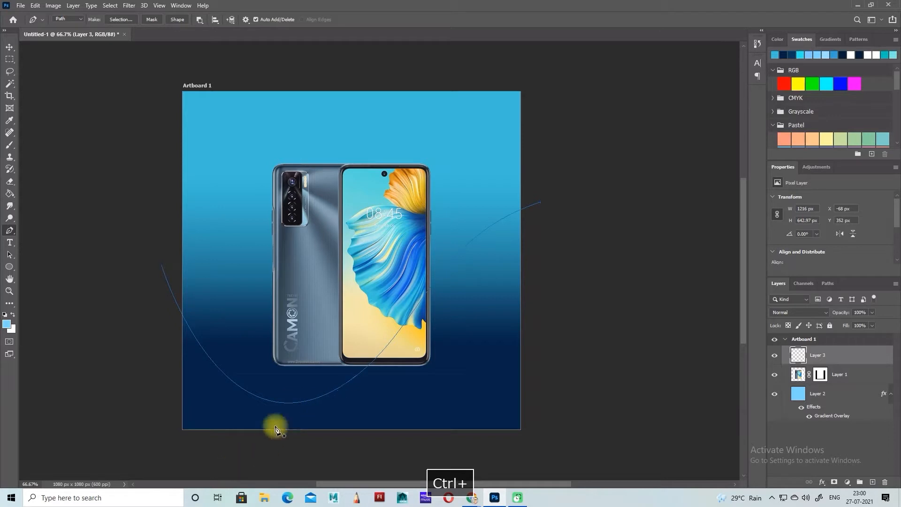
ctrl+click(323, 398)
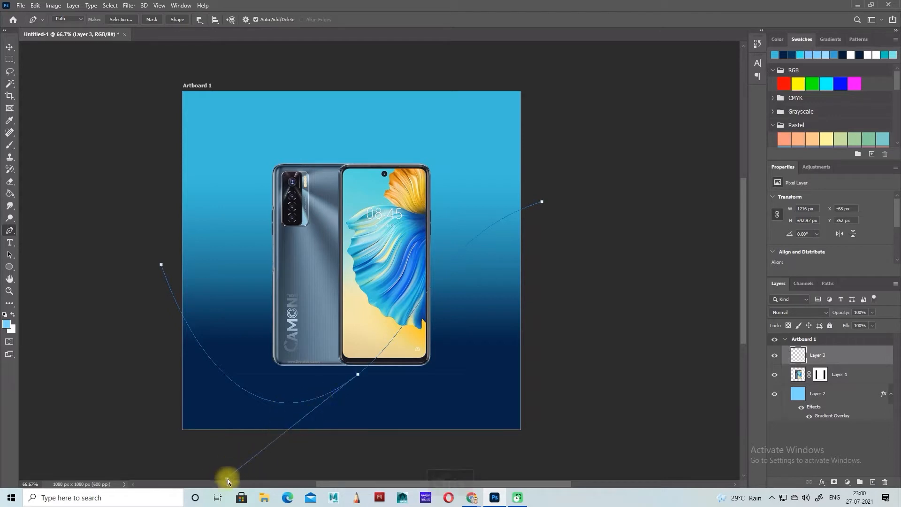
scroll(227, 475, left, 10)
scroll(298, 480, right, 10)
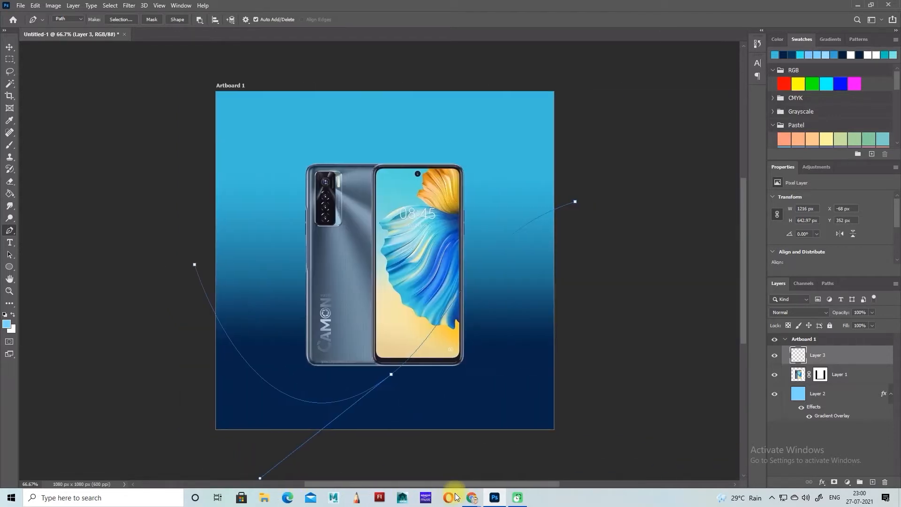
drag(241, 479, 248, 432)
drag(558, 201, 448, 227)
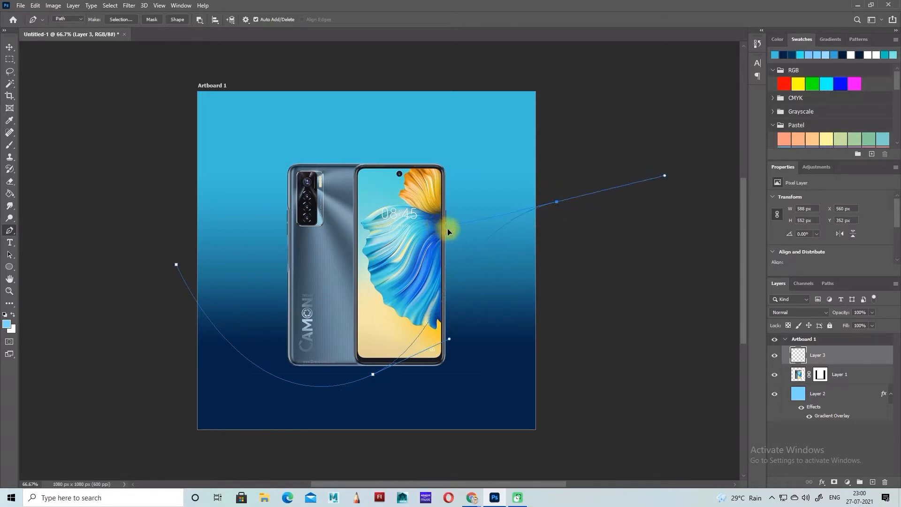
Step: Close the path with straight segments around the outside of the artboard's lower part and convert it to a selection
drag(557, 201, 590, 422)
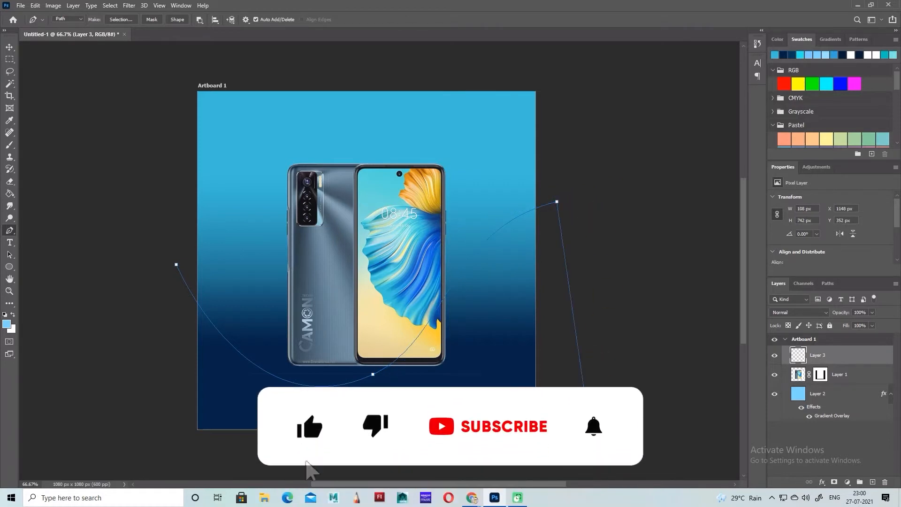
drag(394, 471, 372, 471)
click(169, 438)
click(135, 371)
click(153, 276)
click(177, 266)
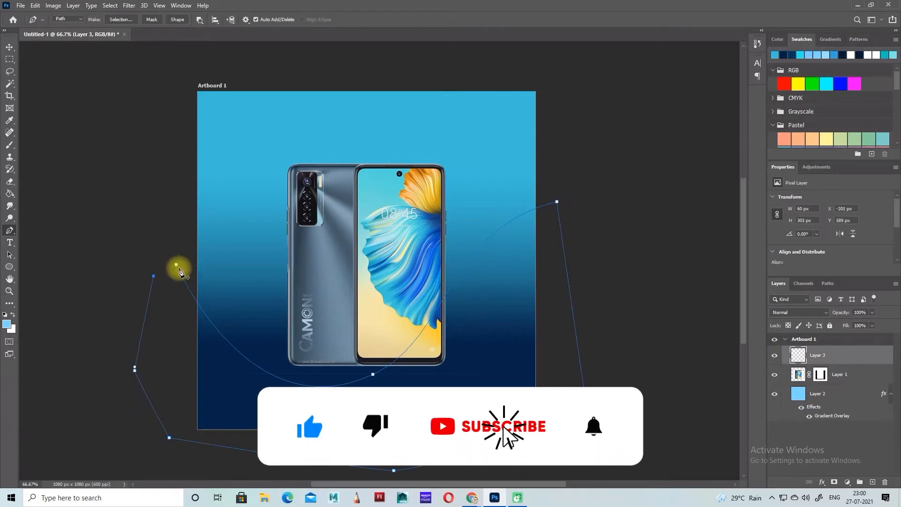
key(ctrl+Return)
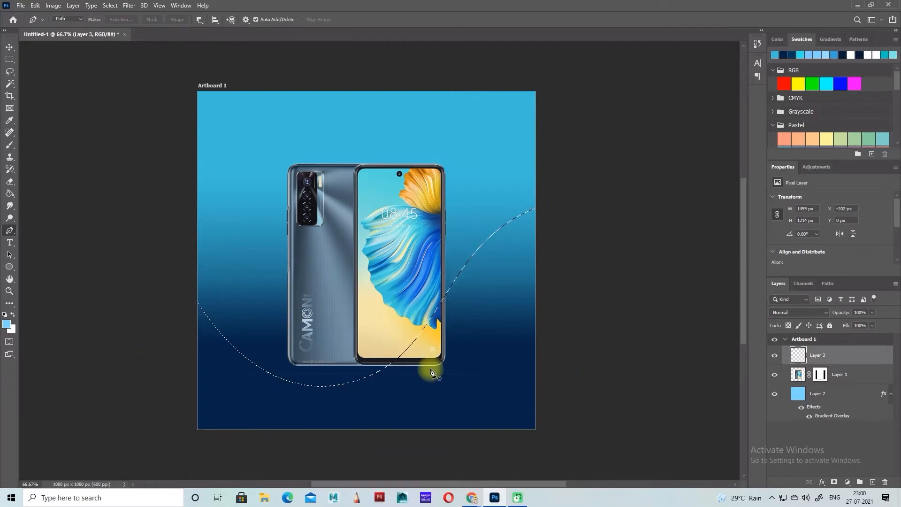
Step: Invert the selection to cover the area beneath the wave, fill it with the light blue foreground colour on Layer 3, and deselect
key(alt+BackSpace)
key(ctrl+z)
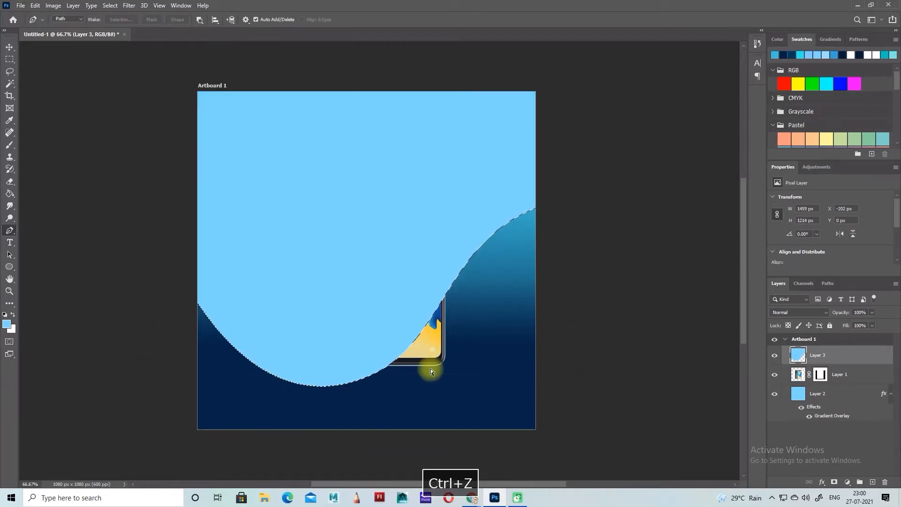
key(ctrl+shift+i)
key(alt+BackSpace)
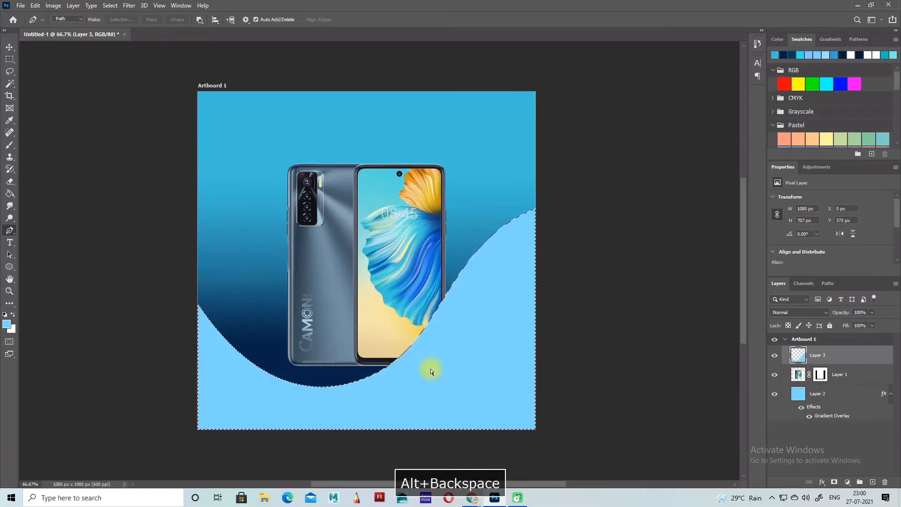
key(ctrl+d)
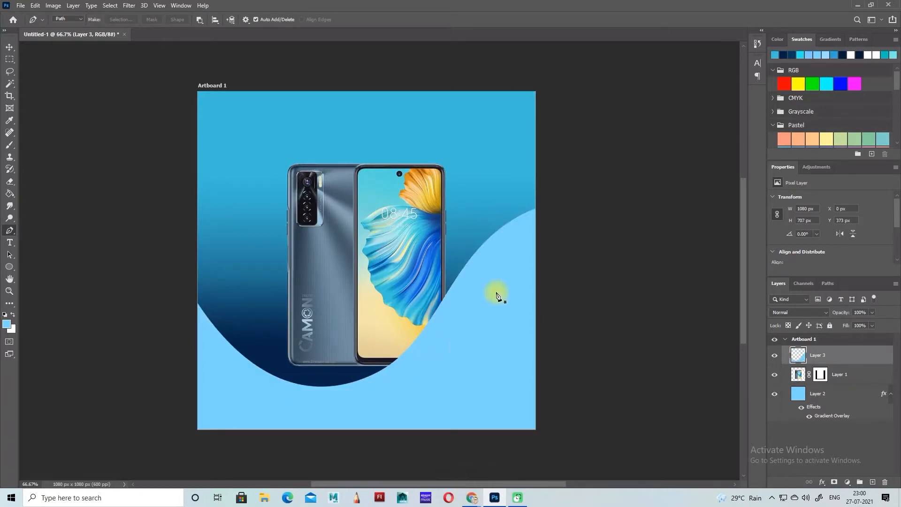
Step: Place Layer 3 beneath the phone layer, and rotate and enlarge its wave to about 2445 x 1796 px for a gentler curve
click(10, 48)
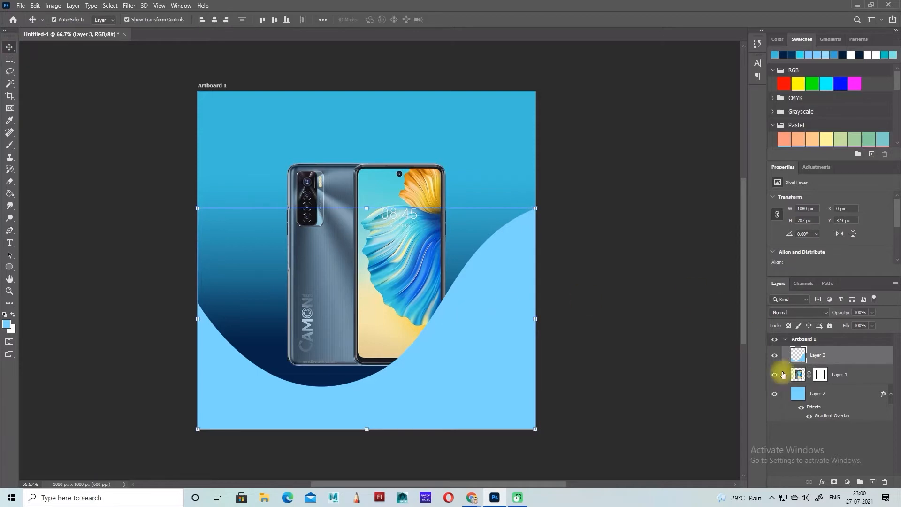
drag(783, 374, 789, 348)
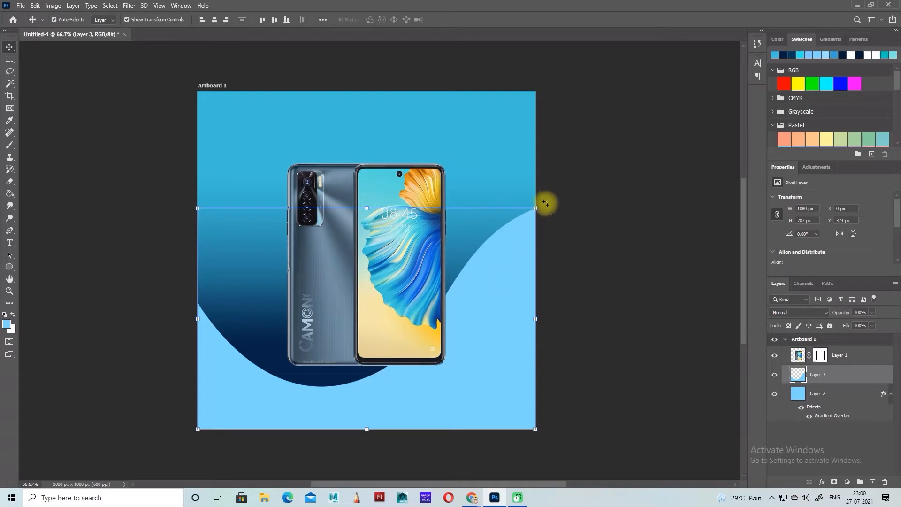
drag(546, 203, 693, 272)
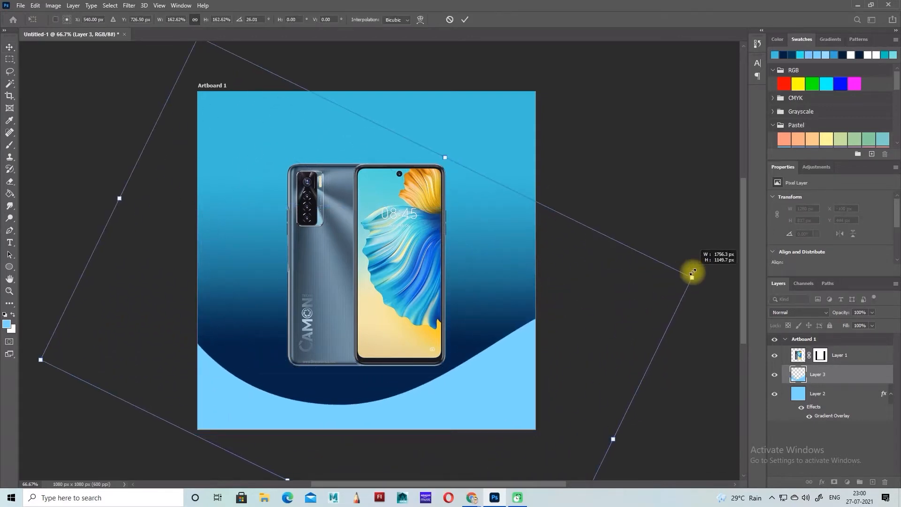
drag(519, 361, 418, 323)
drag(625, 234, 704, 321)
mouse_move(501, 324)
mouse_down()
mouse_move(562, 336)
mouse_move(484, 327)
mouse_up()
key(Return)
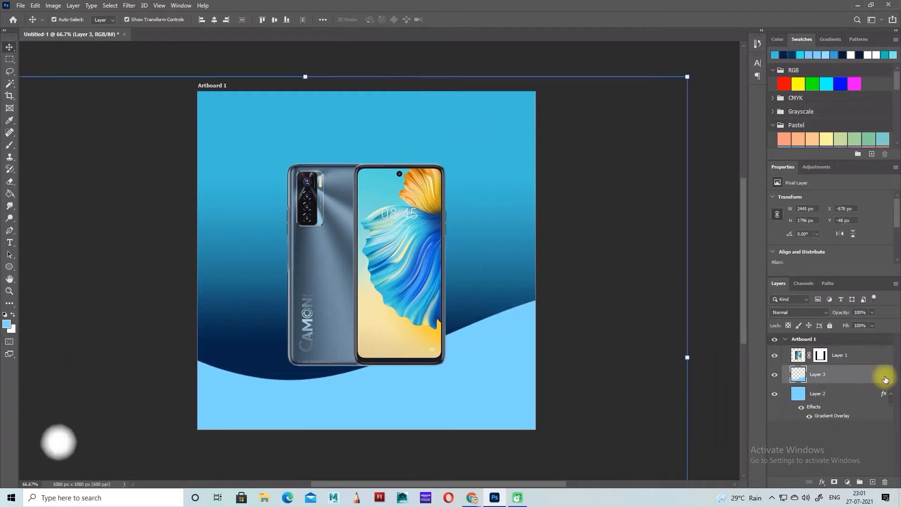
Step: Add a gradient overlay to the wave on Layer 3, keeping the existing navy-to-blue gradient
double_click(874, 376)
click(549, 237)
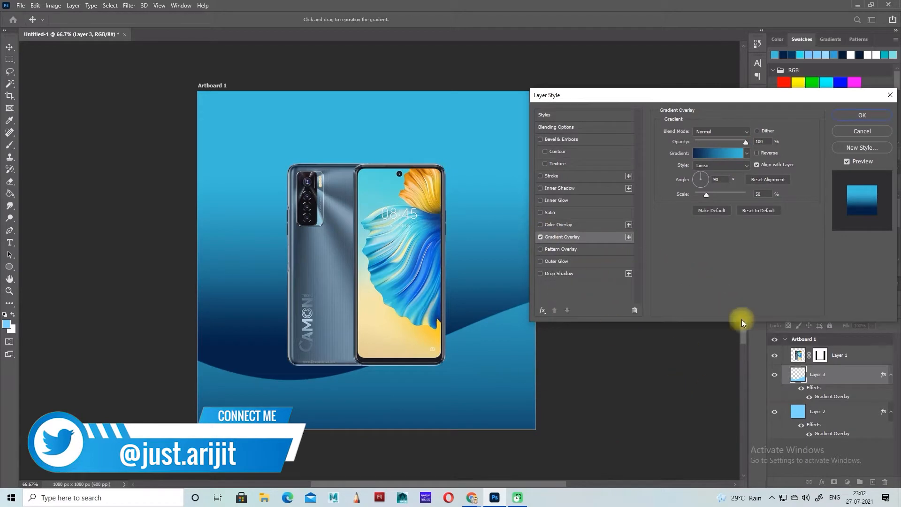
click(718, 153)
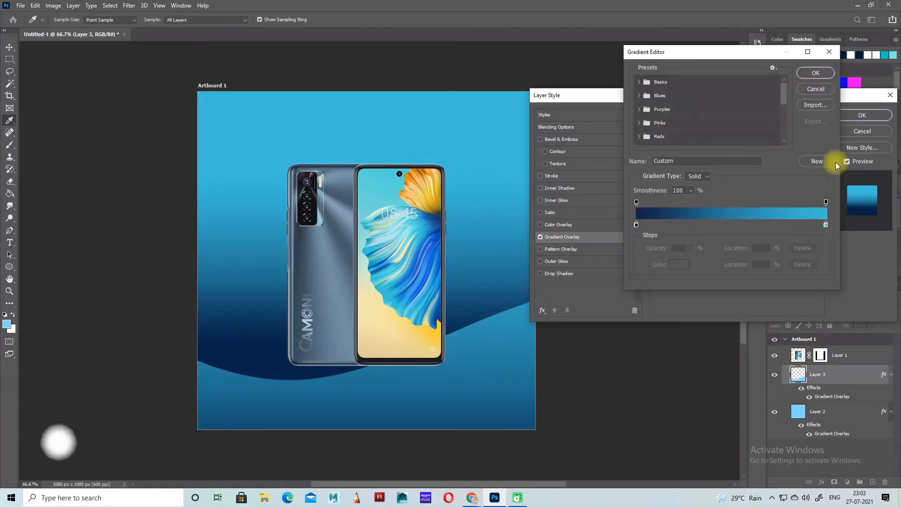
click(816, 89)
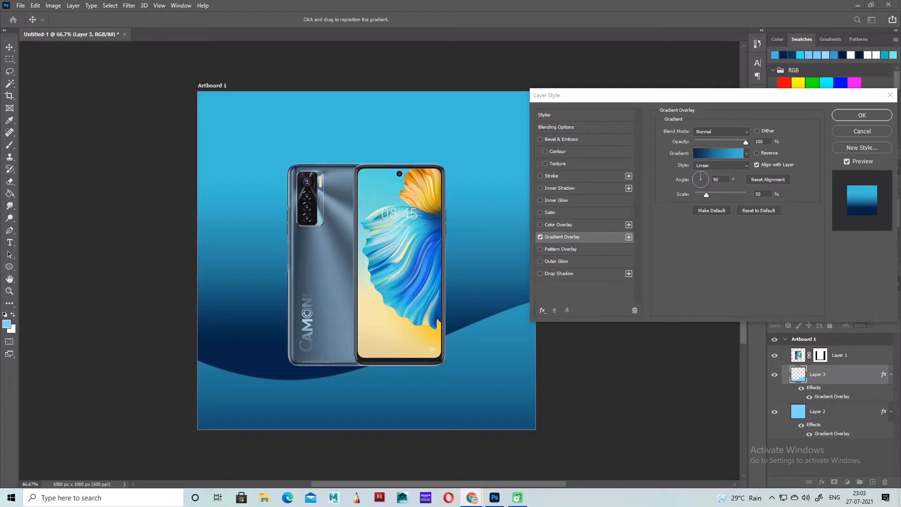
Step: Set the wave's gradient overlay scale to 37% at a 90° angle and apply the layer style
click(650, 250)
key(space)
key(space)
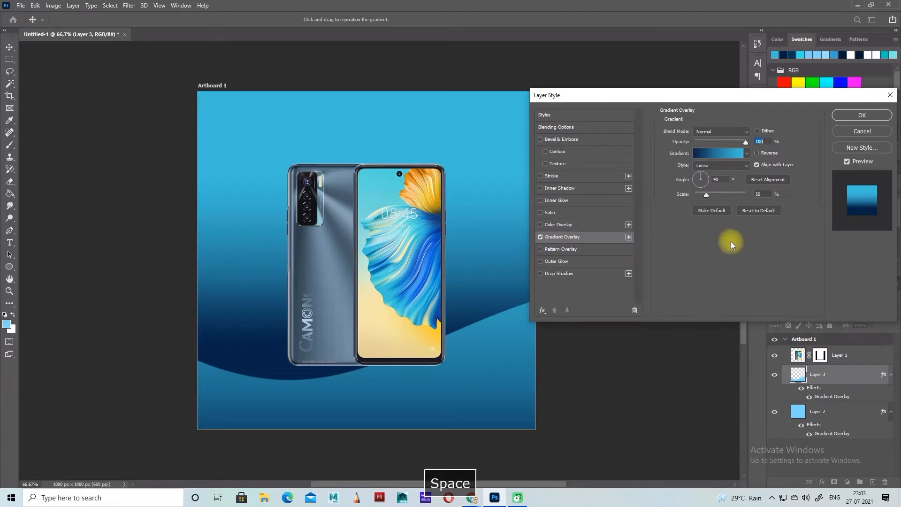
drag(704, 176, 773, 199)
drag(699, 199, 700, 179)
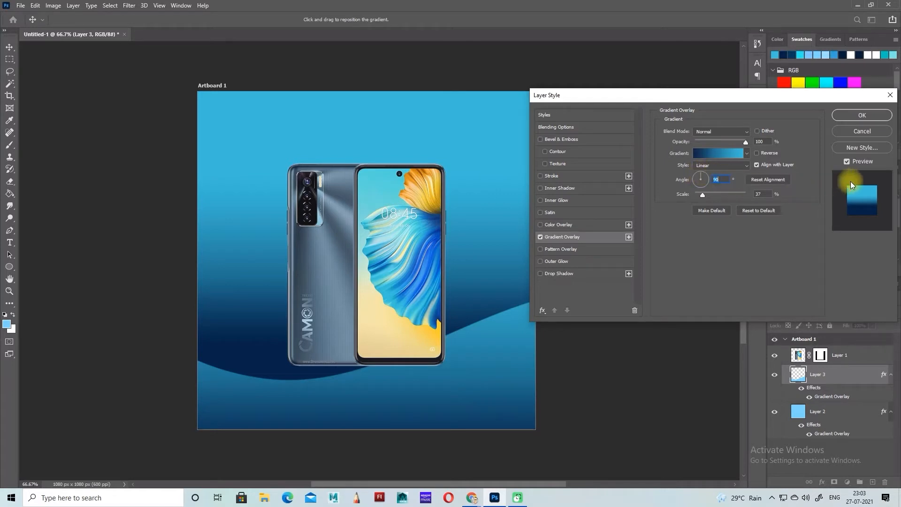
click(863, 116)
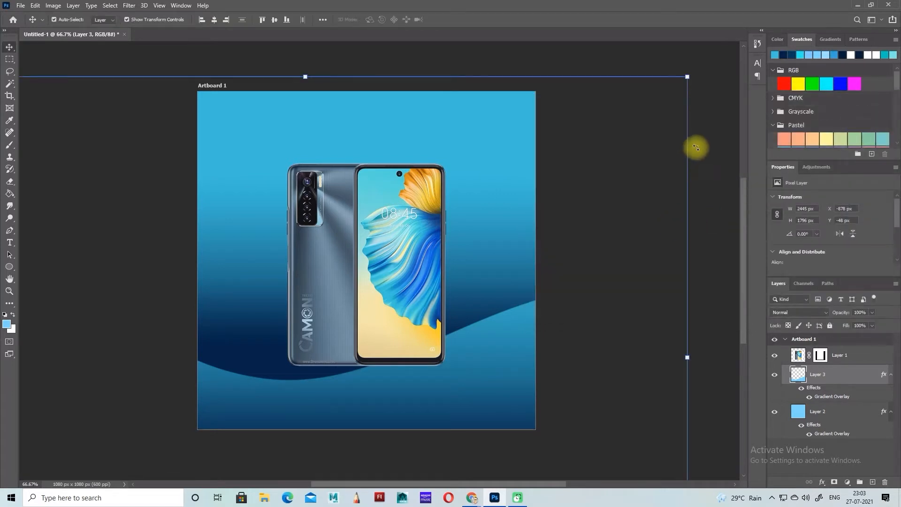
click(711, 146)
click(475, 387)
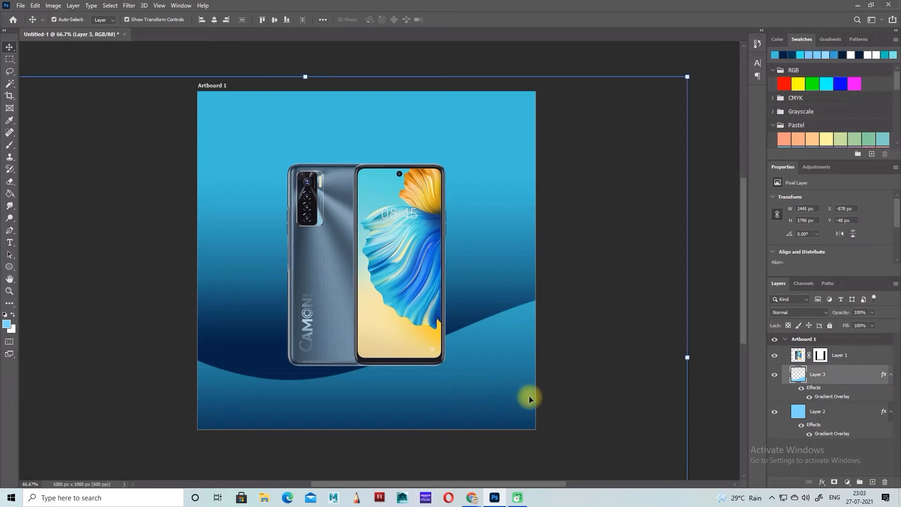
Step: Duplicate the wave on Layer 3 and flip the copy horizontally with Free Transform
key(ctrl+minus)
key(ctrl+j)
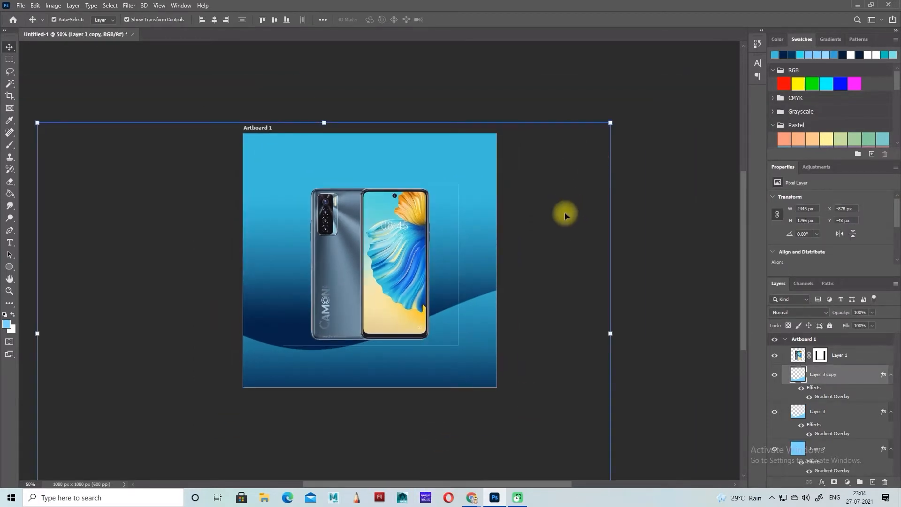
key(ctrl+t)
right_click(491, 235)
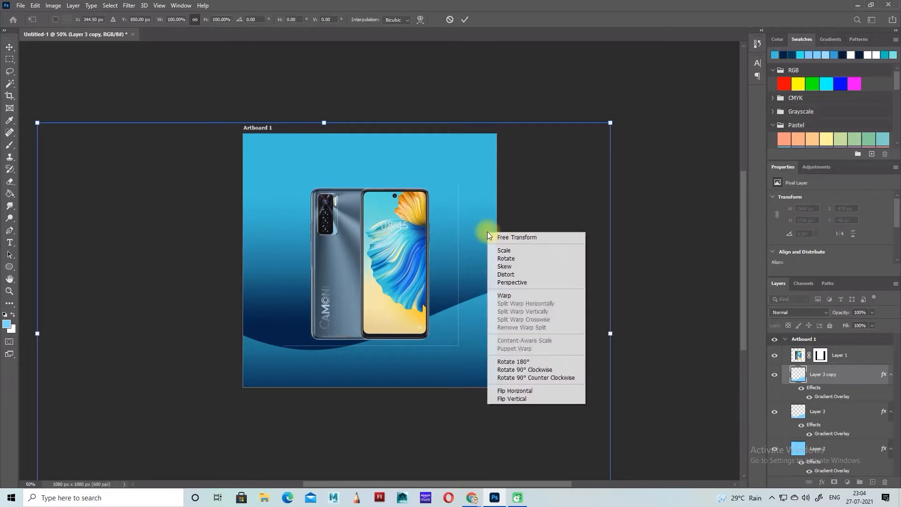
click(526, 387)
Step: Move the flipped wave copy up and to the right to about X 448.5 px, Y 530 px and apply the transform
key(Up)
key(Up)
key(Up)
key(Up)
key(Up)
key(Up)
key(Up)
key(Up)
key(Up)
key(Up)
key(Up)
key(Up)
key(Up)
key(Up)
key(Up)
key(Up)
key(Up)
key(Up)
key(Up)
key(Up)
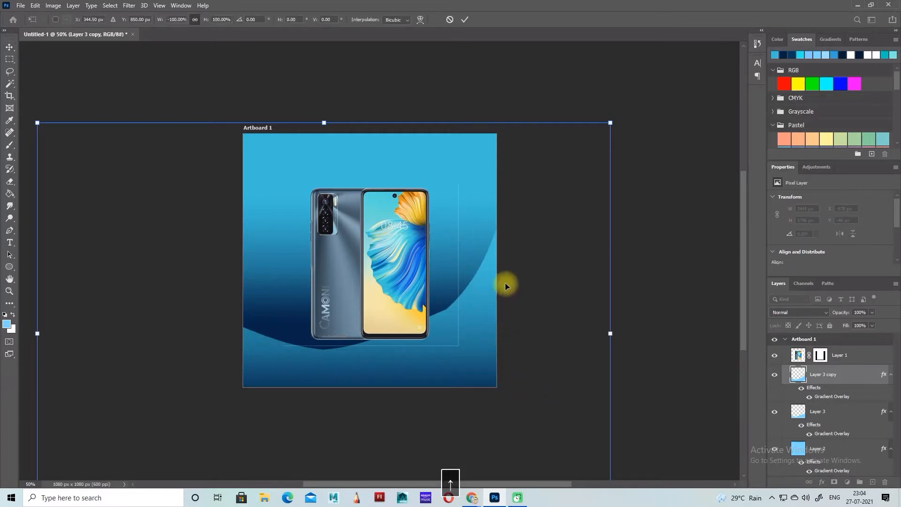
drag(467, 275, 489, 207)
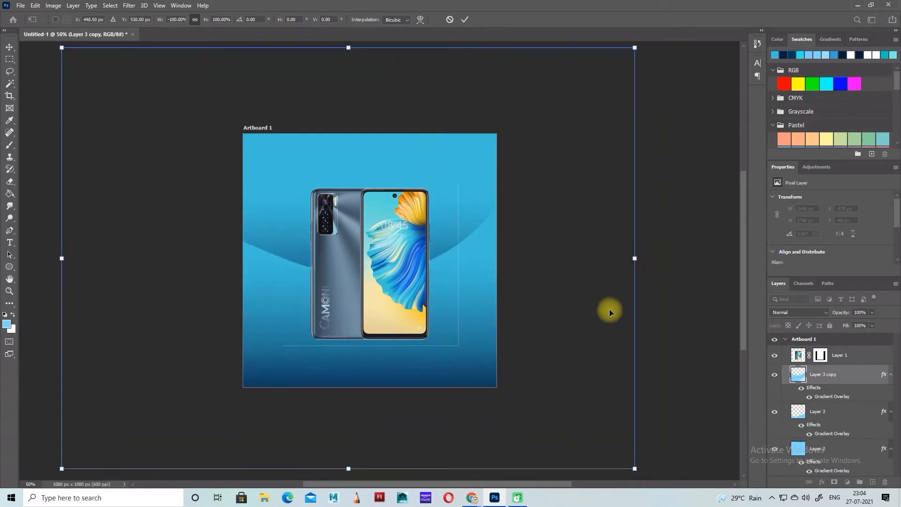
key(Return)
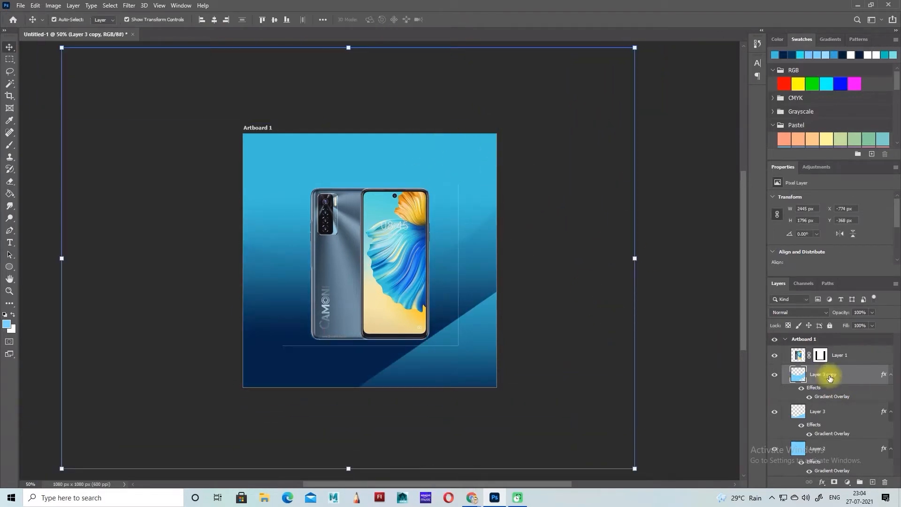
Step: Reorder the layers so Layer 3 copy sits directly beneath Layer 3, keeping the copy selected
drag(837, 377, 845, 436)
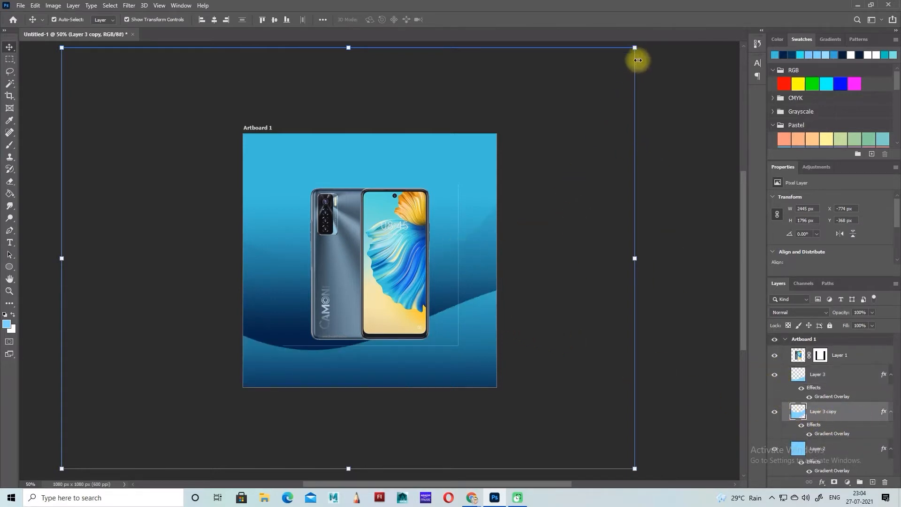
click(828, 376)
click(836, 420)
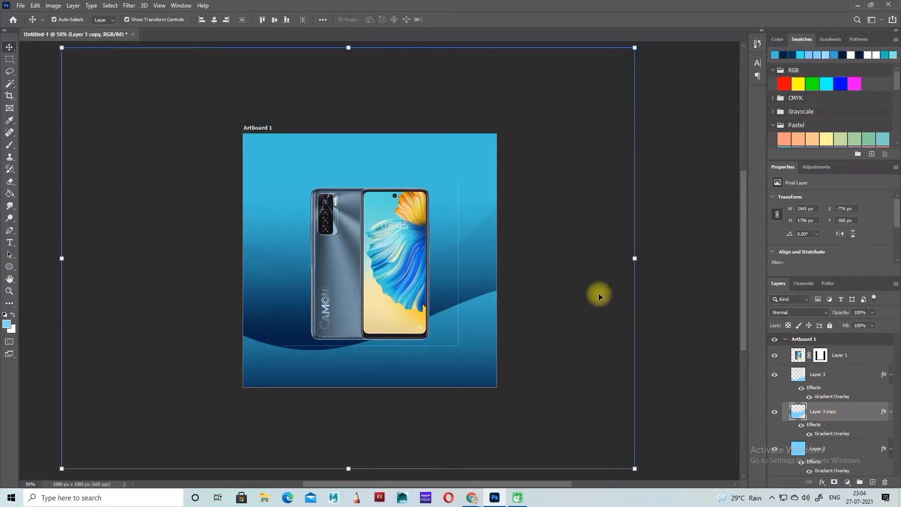
Step: Rotate the wave copy by a quarter turn and reposition it over the artboard at about X -447 px, Y -755 px
key(ctrl+t)
drag(649, 54, 571, 439)
drag(525, 379, 447, 261)
key(Return)
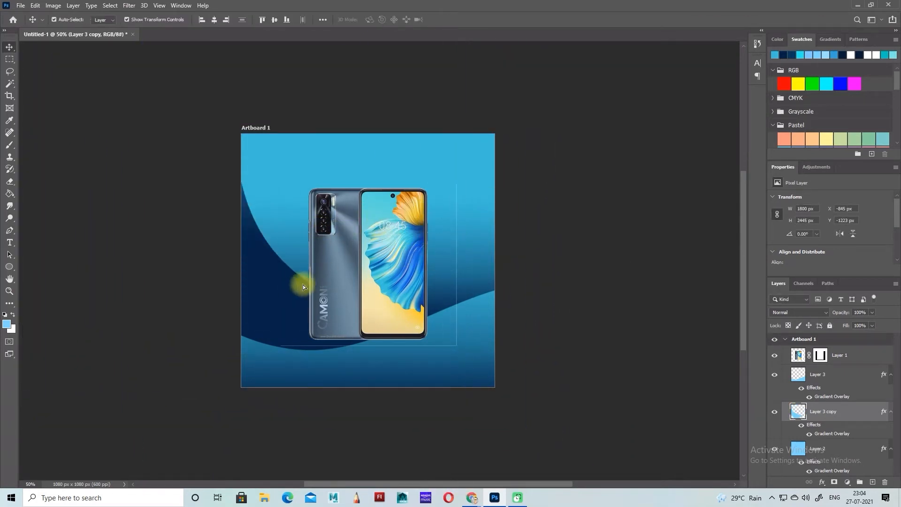
drag(302, 281, 386, 398)
Step: Rotate the wave copy to about -75° and centre it near X 113 px, Y 666 px so its curve rises behind the phone
key(ctrl+minus)
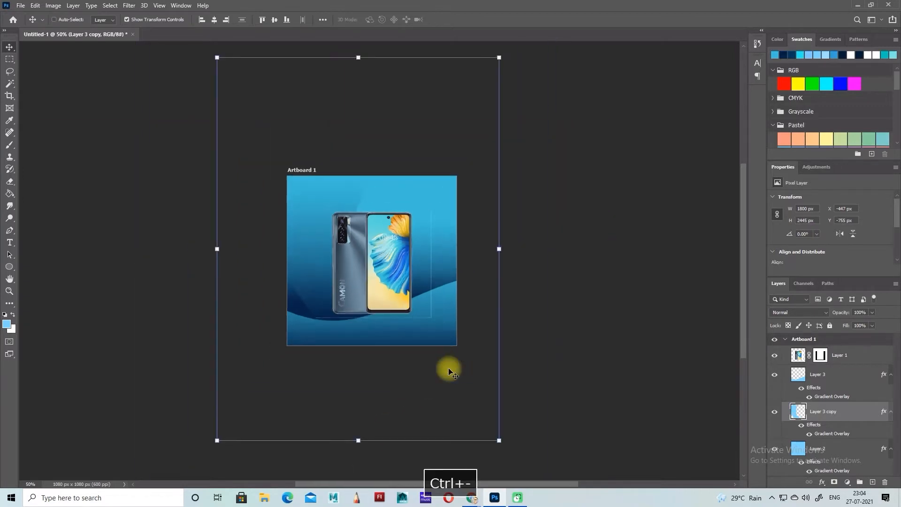
key(ctrl+minus)
key(ctrl+t)
drag(463, 402, 301, 363)
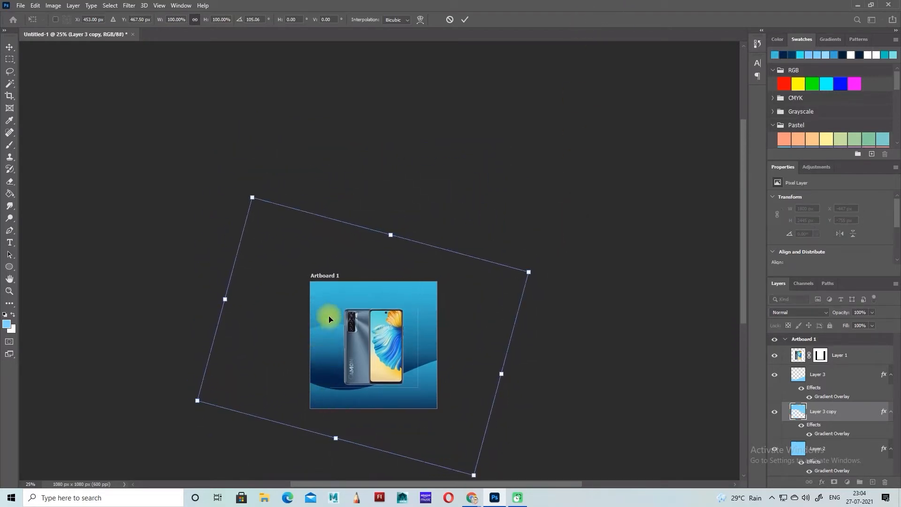
drag(328, 319, 329, 353)
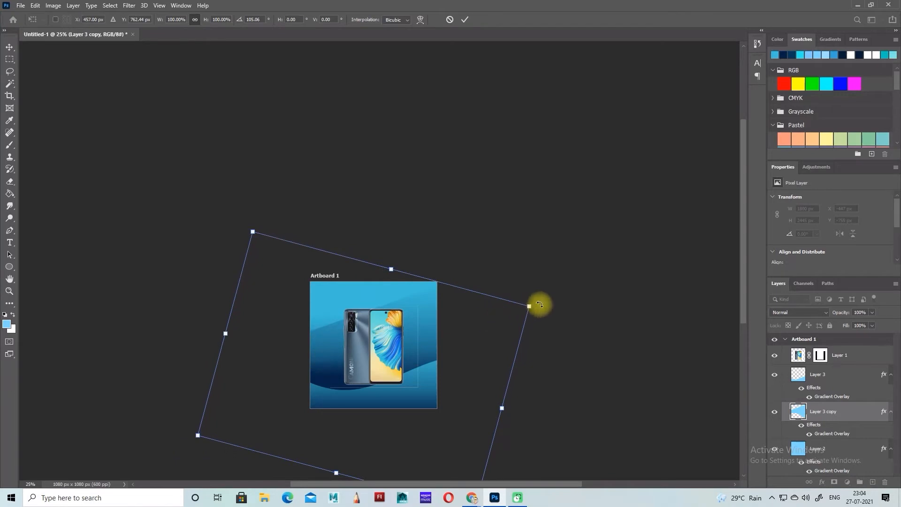
drag(539, 305, 359, 377)
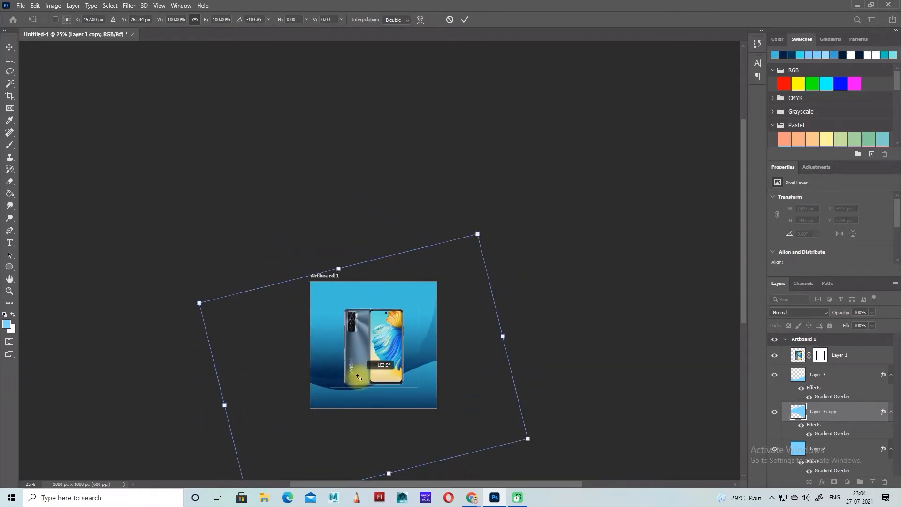
drag(484, 224, 477, 322)
drag(335, 368, 296, 357)
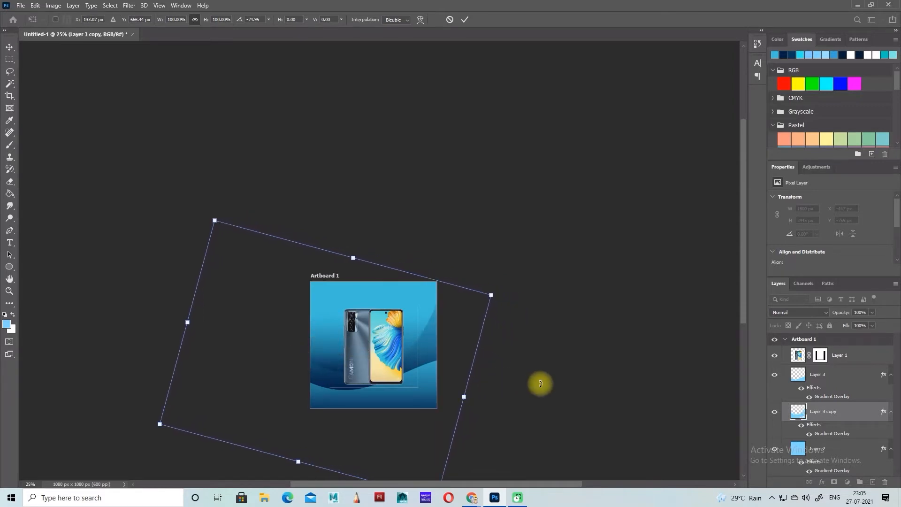
key(Return)
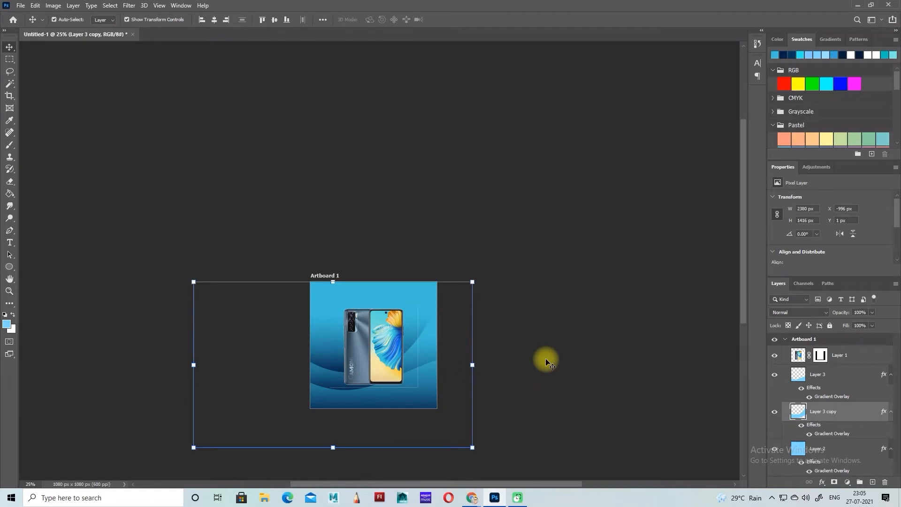
Step: Rotate the wave on Layer 3 copy about 8° clockwise to lower its rising edge beside the phone
key(ctrl+plus)
key(ctrl+plus)
click(624, 343)
scroll(621, 343, down, 1)
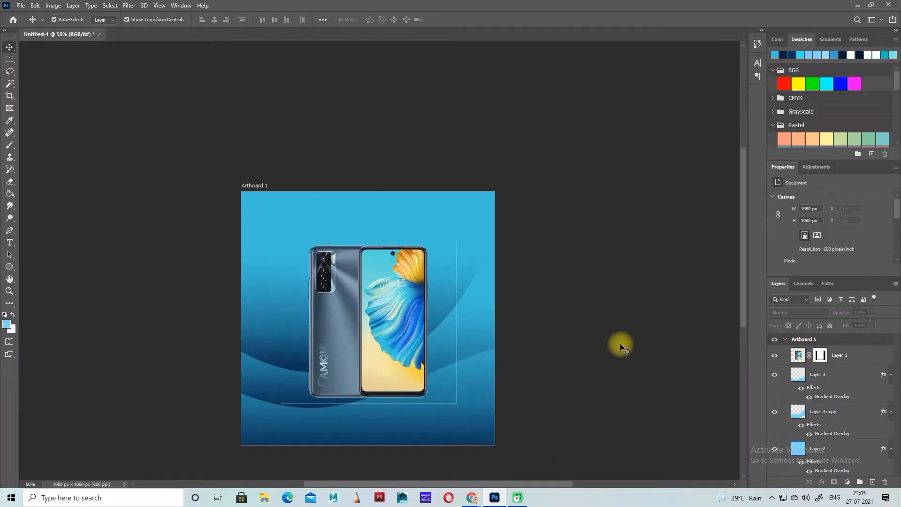
scroll(622, 346, down, 1)
click(288, 339)
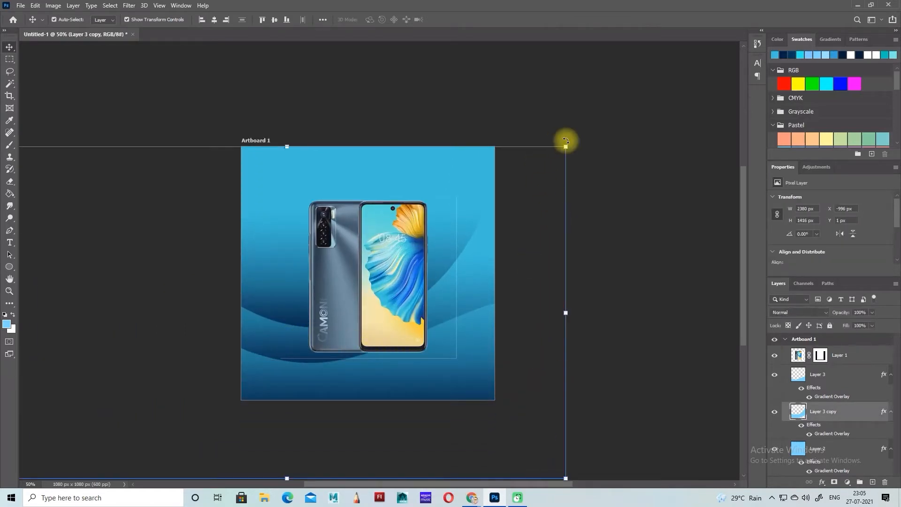
drag(566, 140, 538, 207)
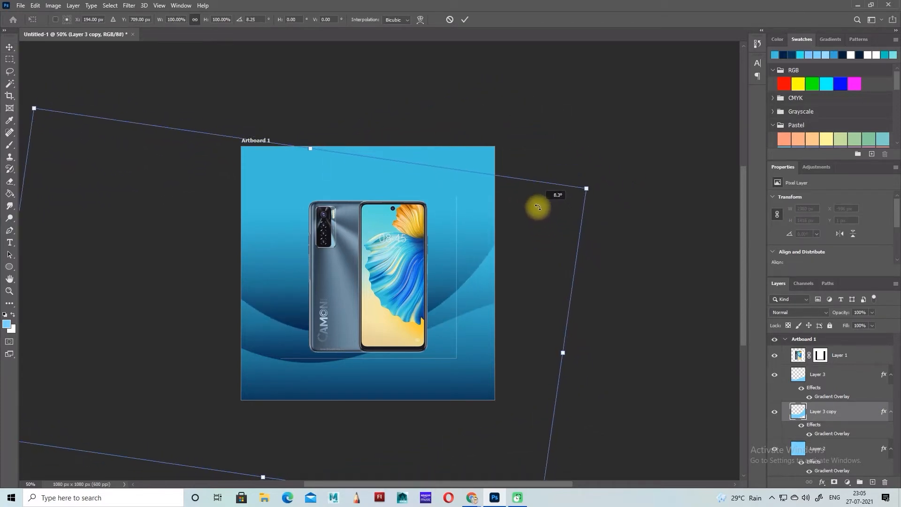
key(Return)
Step: Rotate the front wave on Layer 3 clockwise until its bounds are about 2353 x 2053 px, undoing a trial move along the way
click(463, 364)
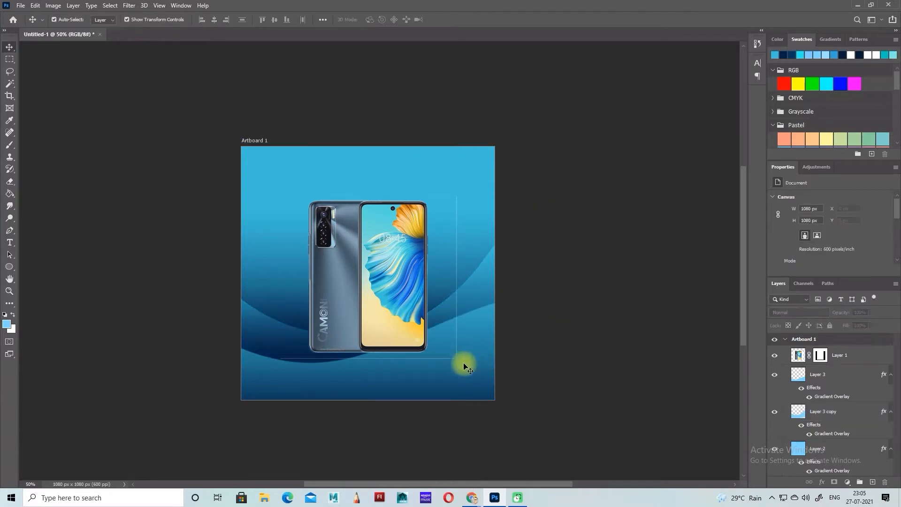
drag(614, 133, 610, 174)
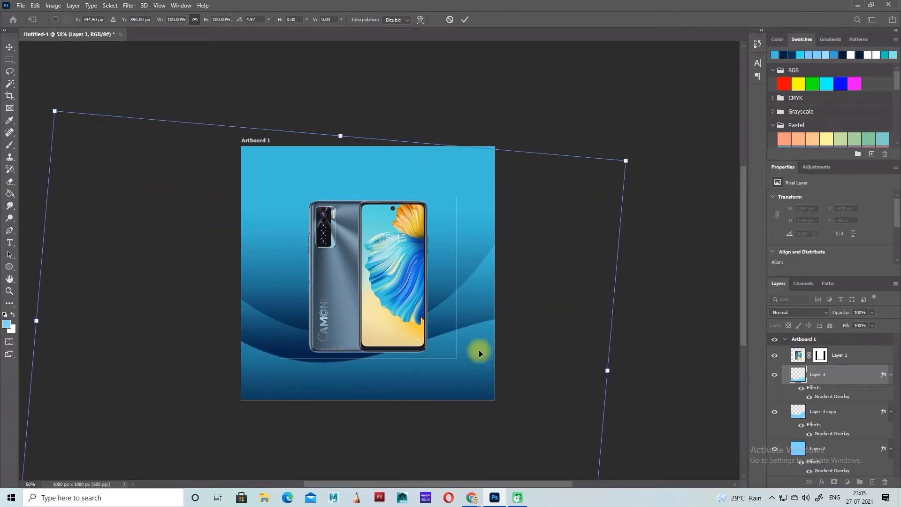
drag(479, 350, 429, 340)
key(ctrl+z)
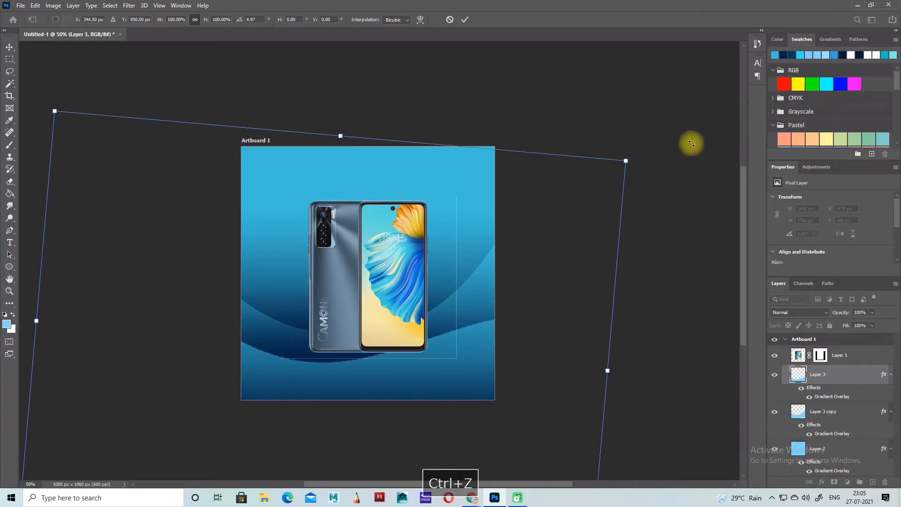
drag(654, 161, 630, 229)
key(Return)
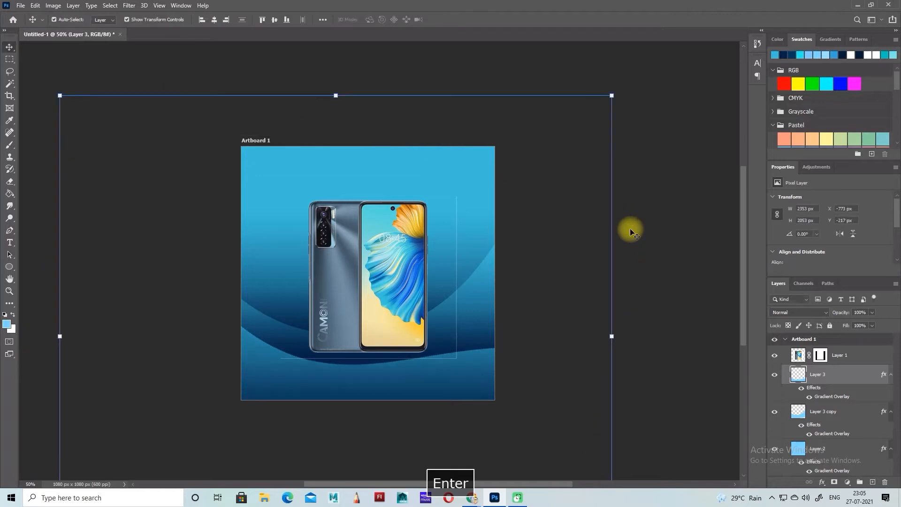
click(684, 169)
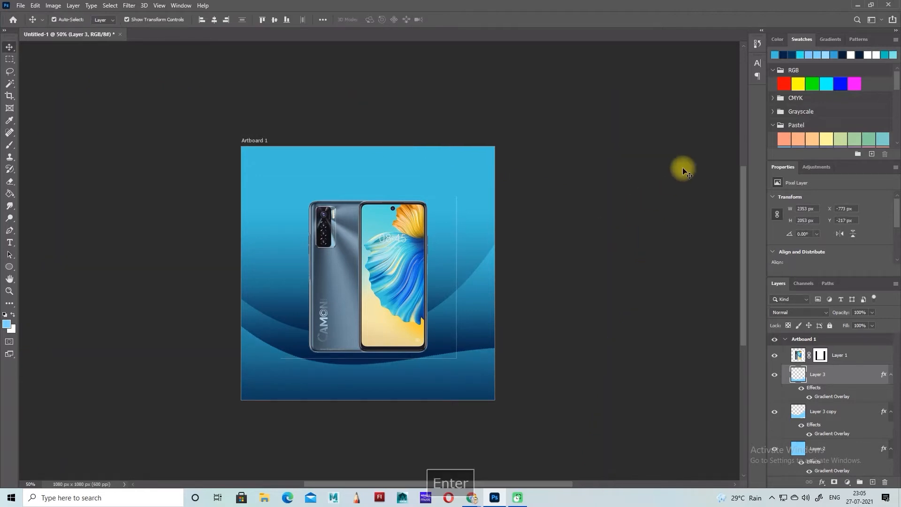
Step: Move the phone image slightly down on the artboard and deselect it
click(409, 267)
drag(408, 267, 414, 285)
click(565, 242)
Step: Nudge both waves up together to about Y -285 px, and apply a slight transform of the Layer 3 wave to about 2369 x 2035 px
click(472, 302)
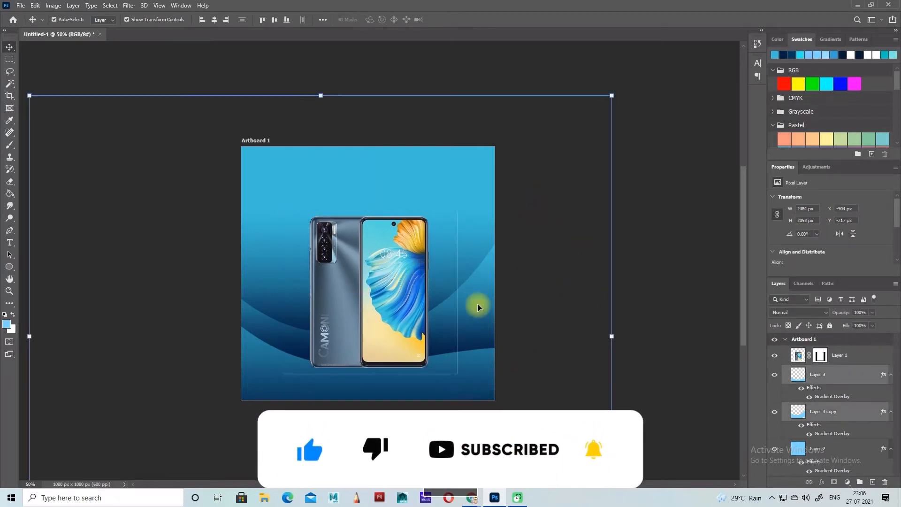
key(Up)
key(Up)
key(Up)
key(Up)
key(Up)
key(Up)
key(Up)
key(Up)
key(Up)
key(Up)
key(Up)
key(Up)
key(Up)
key(Up)
key(Up)
key(Up)
key(Up)
key(Up)
key(Up)
key(Up)
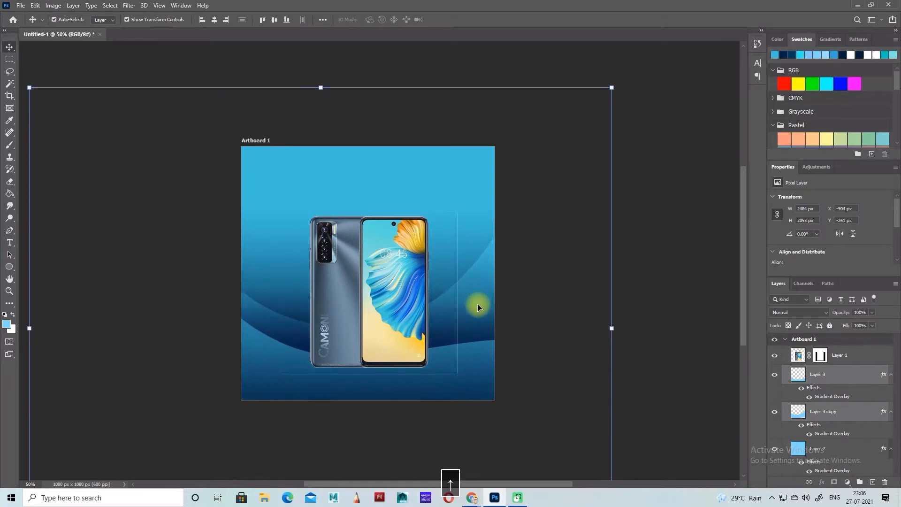
key(Up)
key(Up)
key(Up)
key(Up)
key(Up)
key(Up)
key(Up)
key(Up)
key(Up)
key(Up)
key(Up)
key(Up)
key(Up)
key(Up)
key(Up)
key(Up)
key(Up)
key(Up)
key(Up)
key(Up)
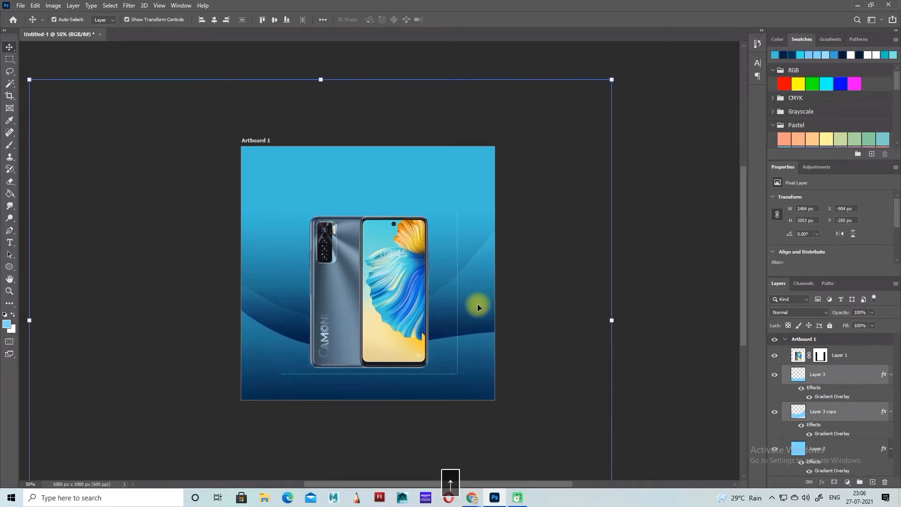
key(Return)
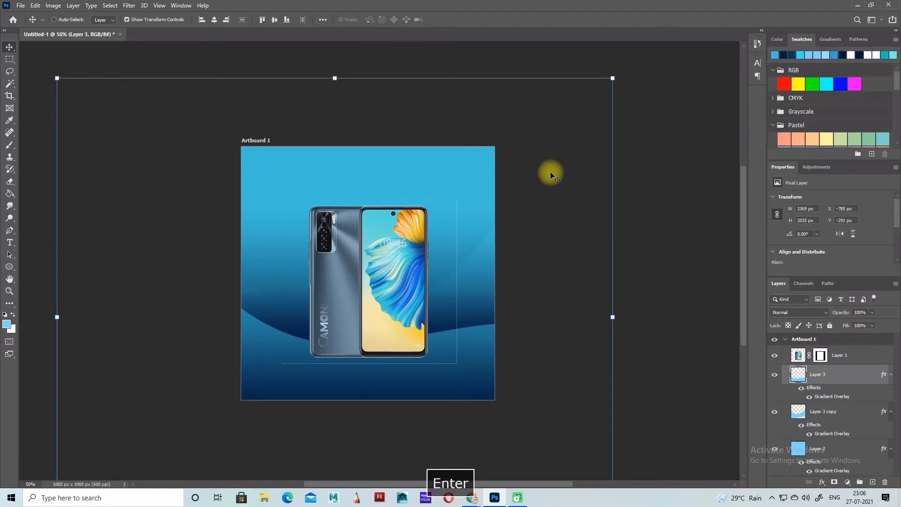
Step: Start warping the Layer 3 wave with a vertical split just right of the phone, and undo a trial pull on the split's handle
key(ctrl+t)
right_click(455, 210)
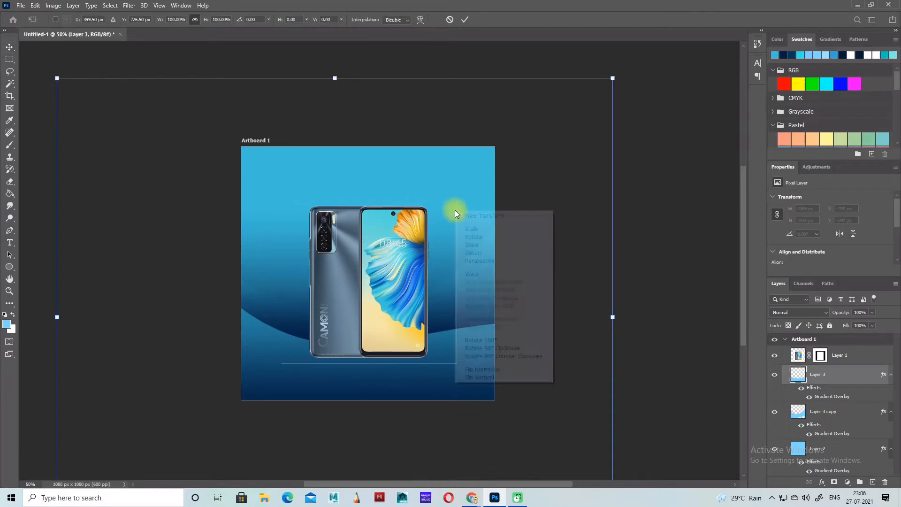
click(480, 276)
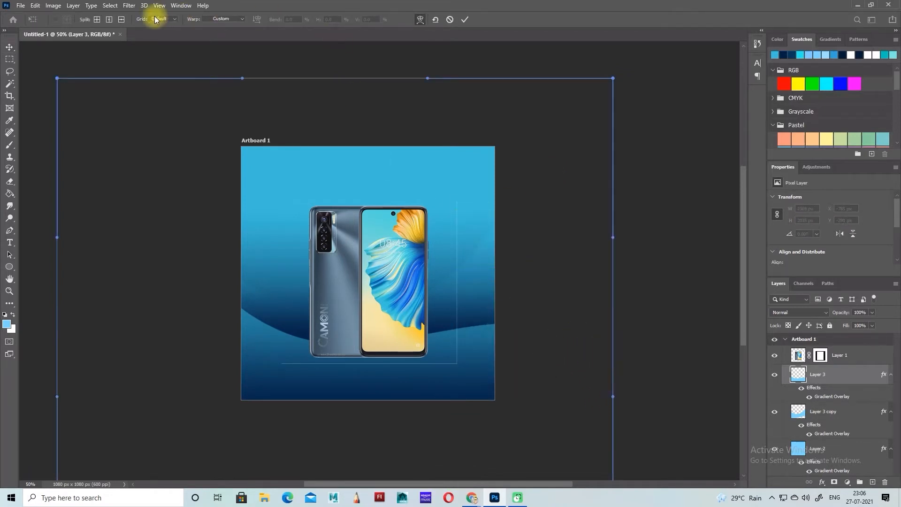
click(113, 20)
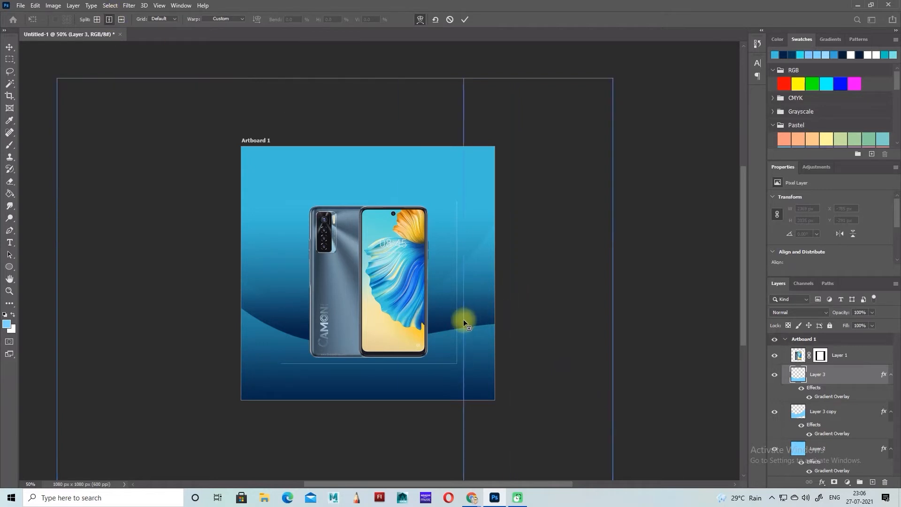
click(464, 320)
drag(462, 399, 463, 387)
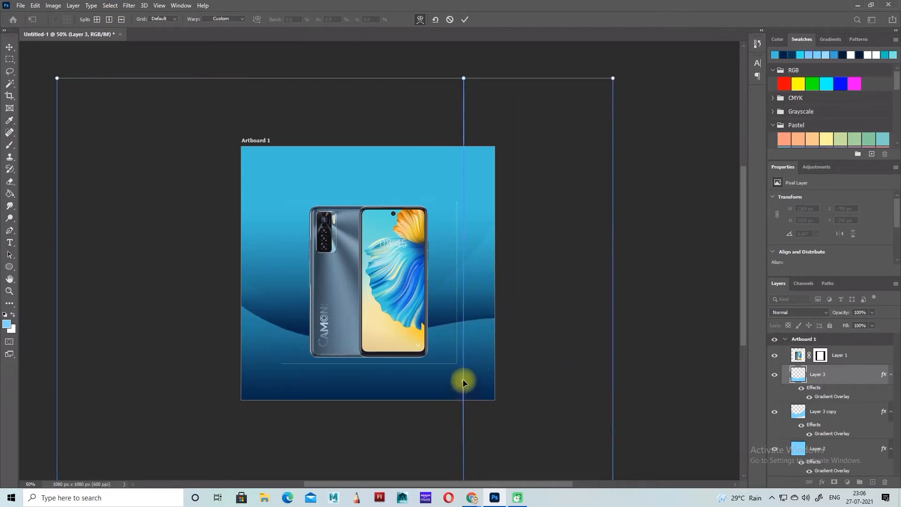
key(ctrl+z)
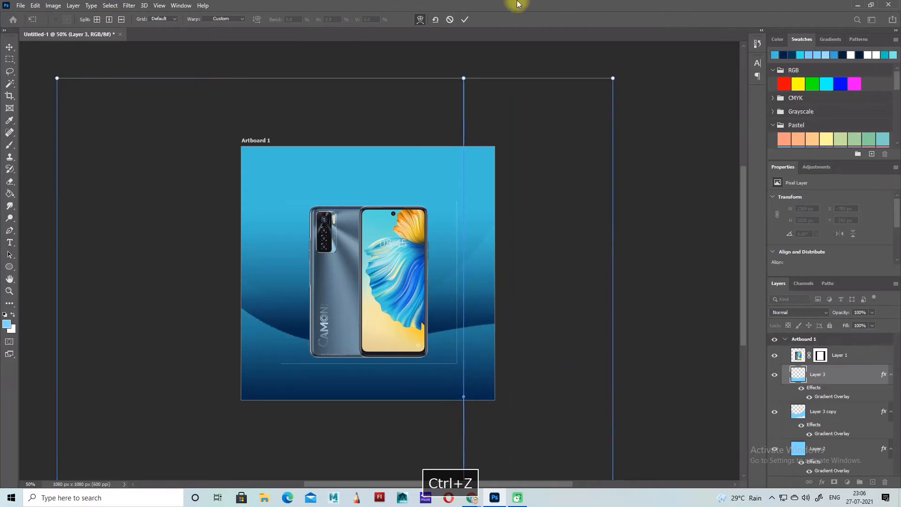
Step: Add a horizontal split to the wave's warp grid just below the phone, and undo a trial upward pull on the grid handle
click(121, 20)
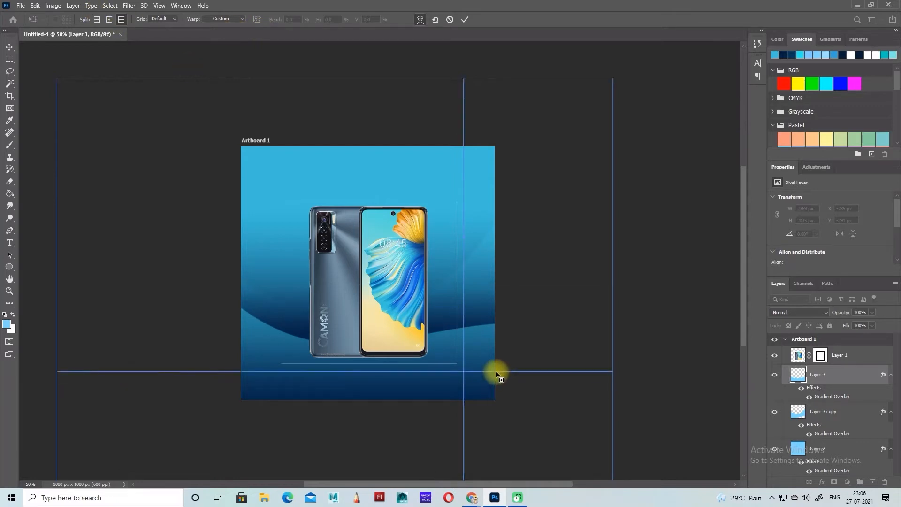
click(497, 373)
drag(465, 276, 464, 263)
key(ctrl+z)
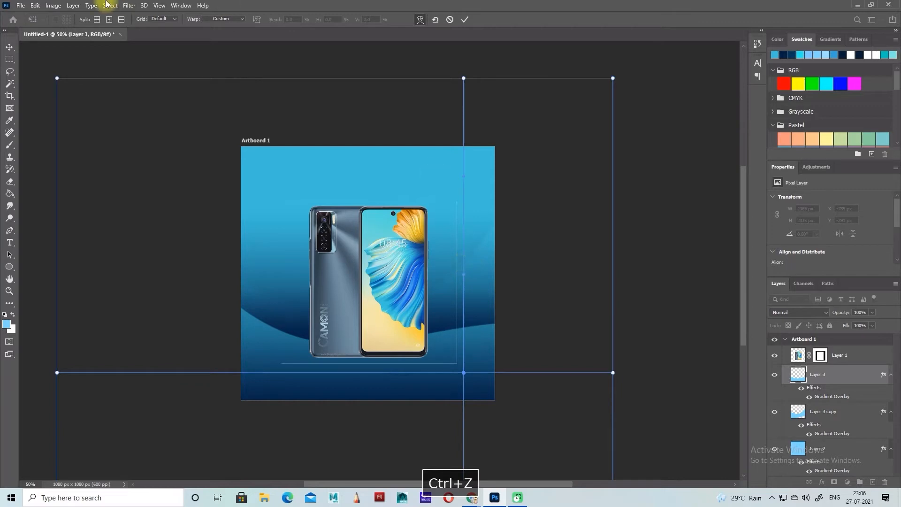
Step: Add a vertical split to the warp grid through the phone's middle, and undo a trial reshaping of the wave
click(109, 19)
click(374, 379)
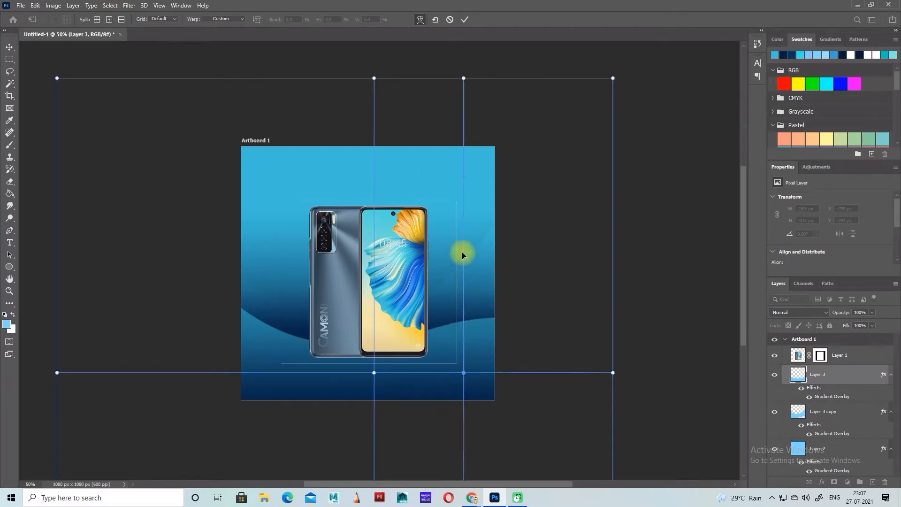
drag(462, 238, 461, 244)
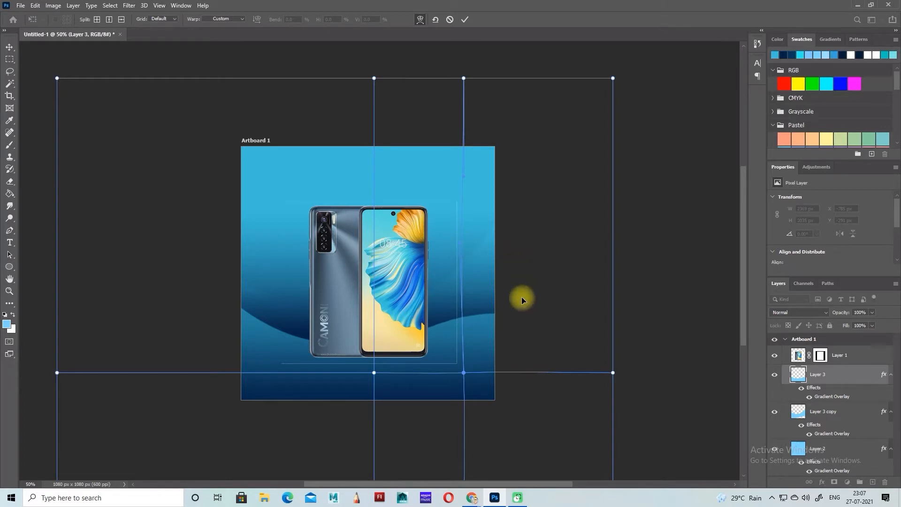
key(ctrl+z)
Step: Add a vertical split to the wave's warp grid just beyond the artboard's right edge, and slightly reshape the neighbouring grid point beside the phone
click(110, 21)
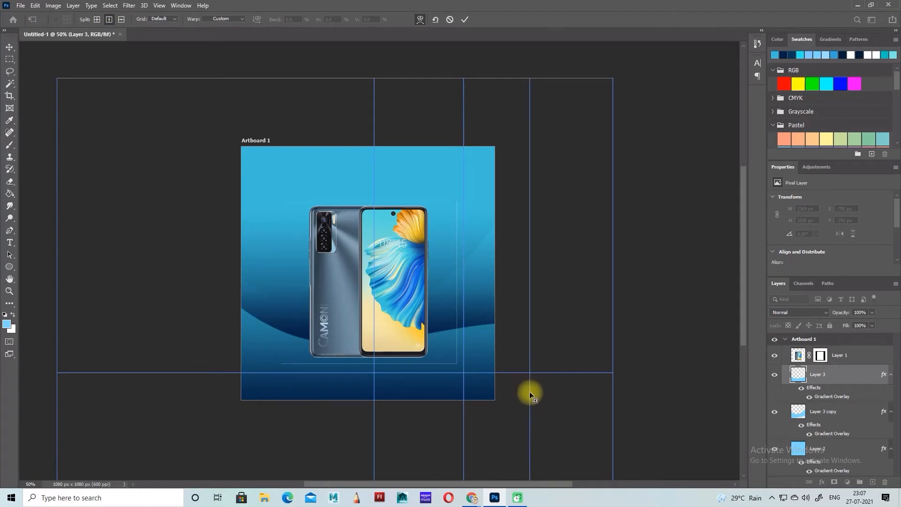
click(530, 392)
click(464, 374)
drag(466, 277, 466, 252)
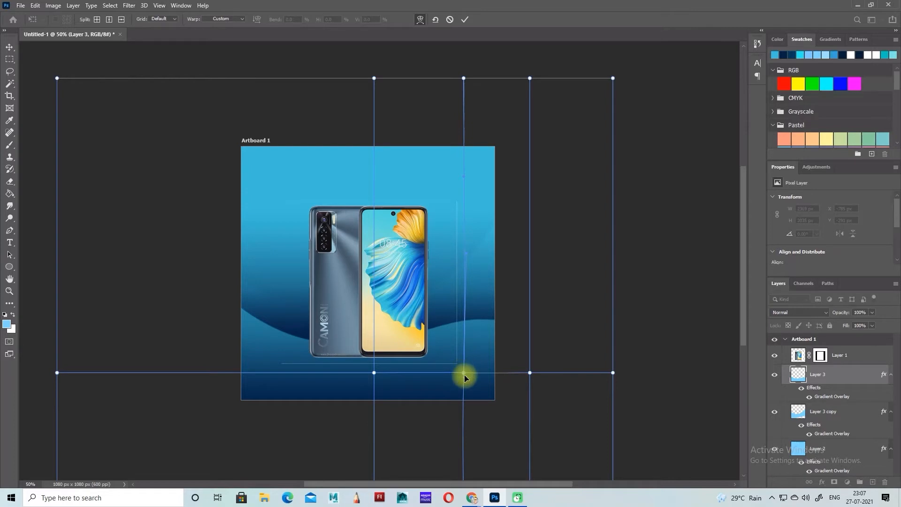
mouse_move(464, 374)
mouse_down()
mouse_move(454, 375)
mouse_move(537, 376)
mouse_move(512, 372)
mouse_move(510, 381)
mouse_move(468, 364)
mouse_move(460, 376)
mouse_move(472, 373)
mouse_move(462, 373)
mouse_up()
Step: Fine-tune the grid point and handle on the outermost vertical split, apply the warp to Layer 3, and deselect the layer
drag(538, 376, 536, 374)
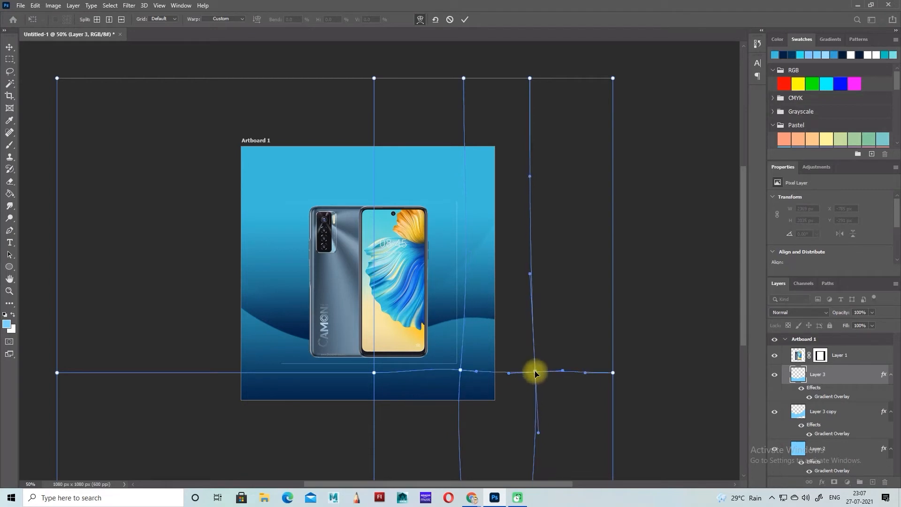
mouse_move(530, 273)
mouse_down()
mouse_move(533, 296)
mouse_move(534, 276)
mouse_up()
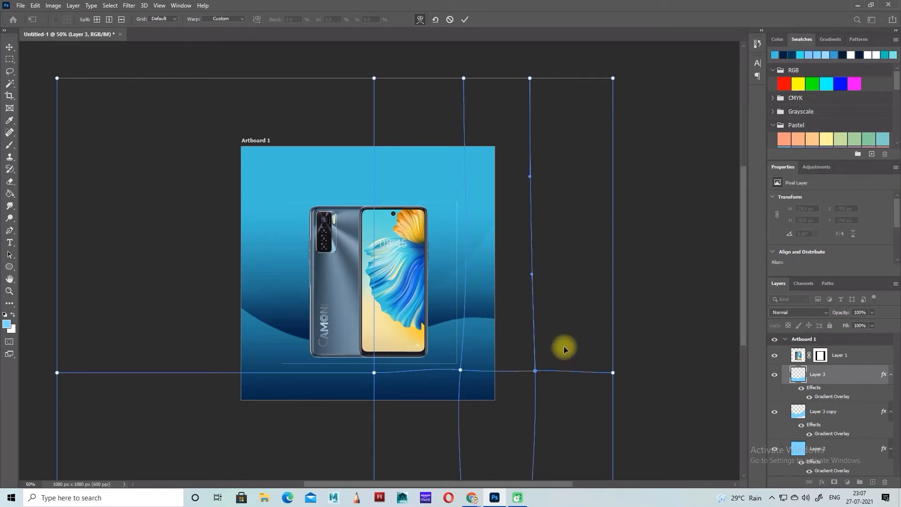
key(Return)
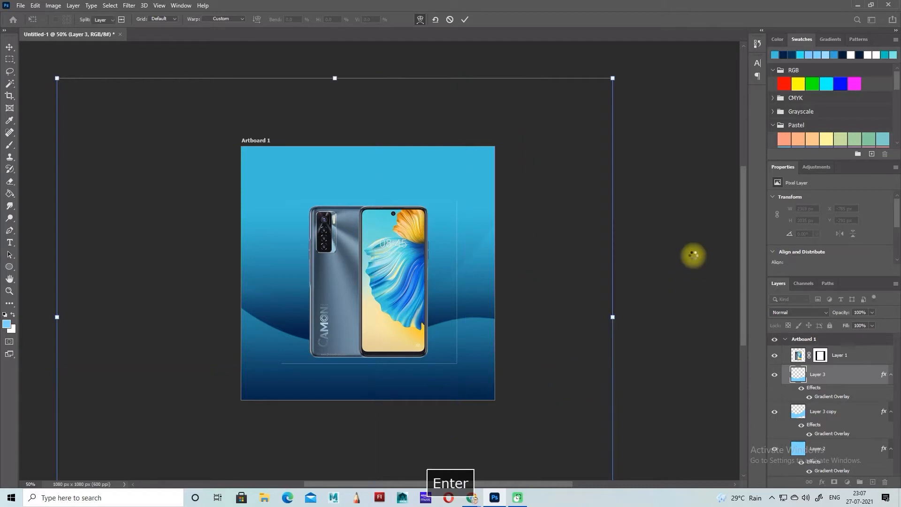
key(Return)
click(669, 253)
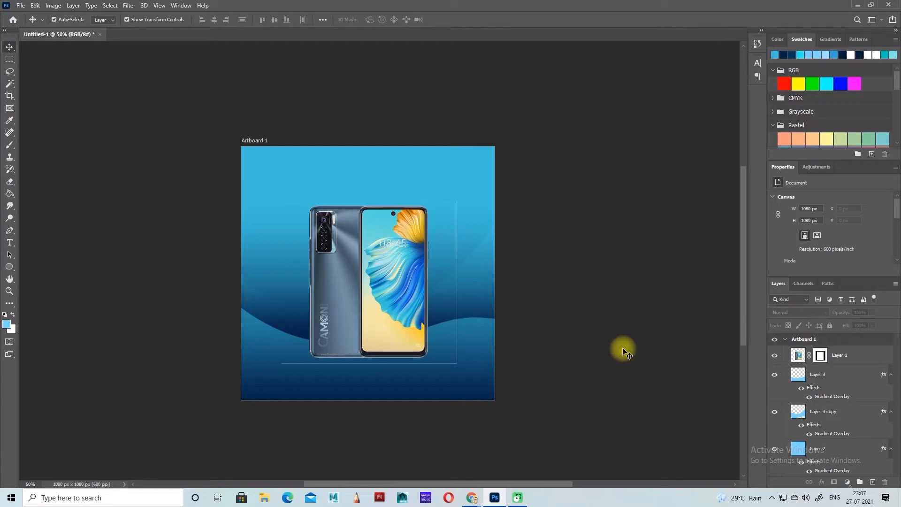
Step: Paint black on Layer 1's mask with a 175 px soft brush down the phone's right side to hide the leftover image edge
key(ctrl+plus)
click(352, 322)
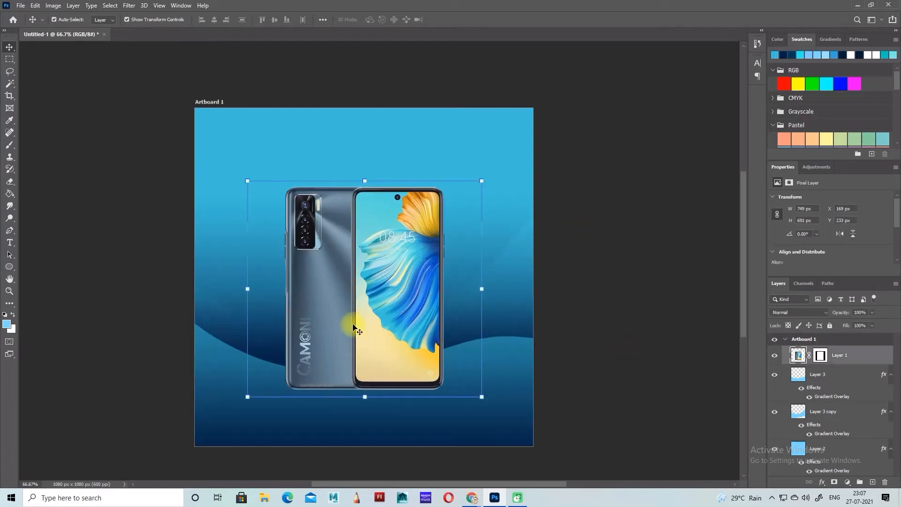
click(820, 356)
key(d)
click(9, 144)
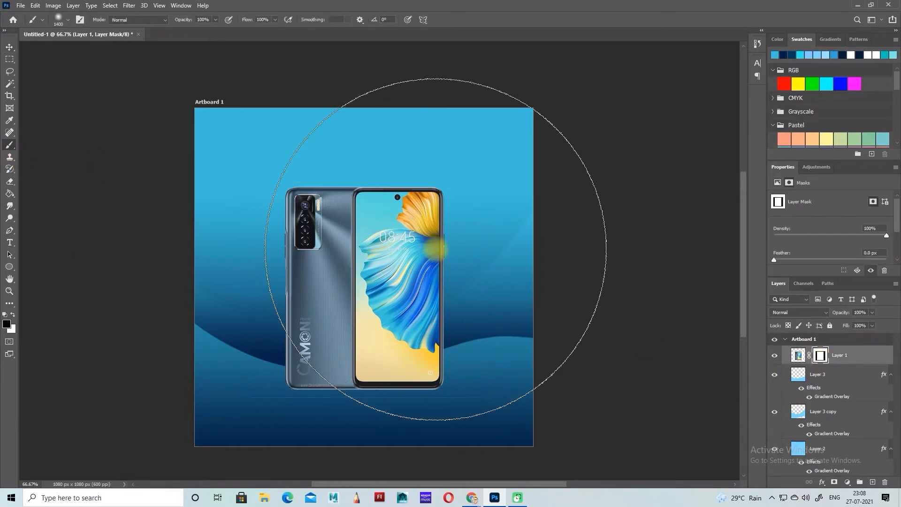
key(bracketleft)
key(bracketleft)
key(bracketleft)
key(bracketleft)
key(bracketleft)
key(bracketleft)
key(bracketleft)
key(bracketleft)
key(bracketleft)
key(bracketleft)
key(bracketleft)
key(bracketleft)
key(bracketleft)
key(bracketleft)
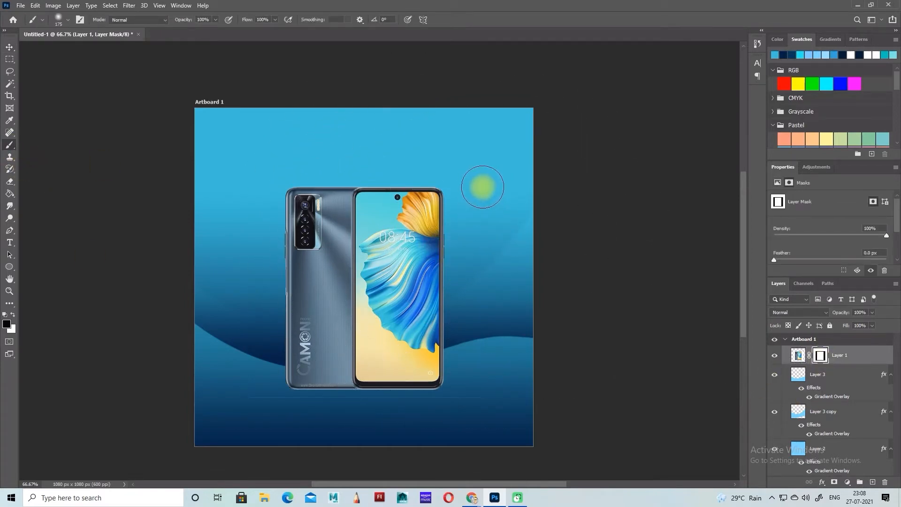
mouse_move(483, 188)
mouse_down()
mouse_move(487, 341)
mouse_move(477, 407)
mouse_move(500, 406)
mouse_move(447, 417)
mouse_up()
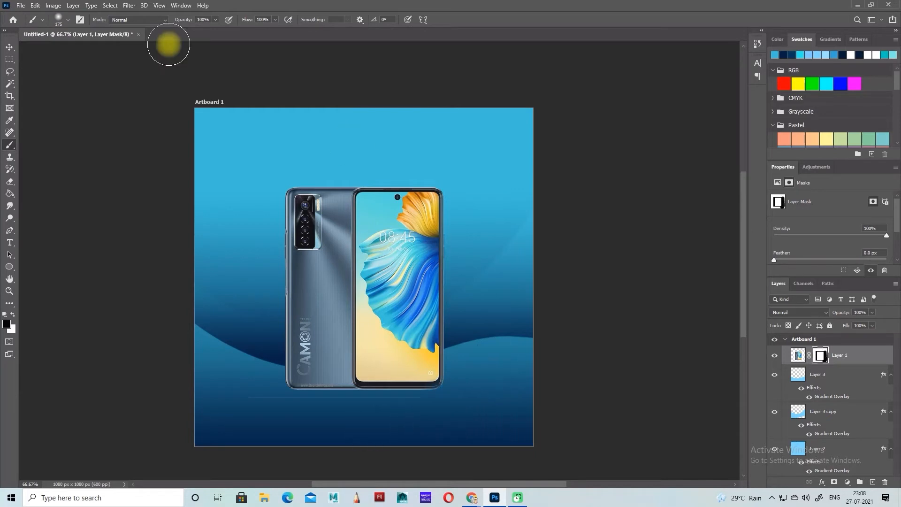
Step: Harden the brush edge and paint black on the mask around the rest of the phone to remove the remaining outline traces
click(66, 23)
mouse_move(52, 69)
mouse_down()
mouse_move(198, 75)
mouse_move(465, 145)
mouse_up()
mouse_move(210, 415)
mouse_down()
mouse_move(404, 420)
mouse_move(361, 430)
mouse_up()
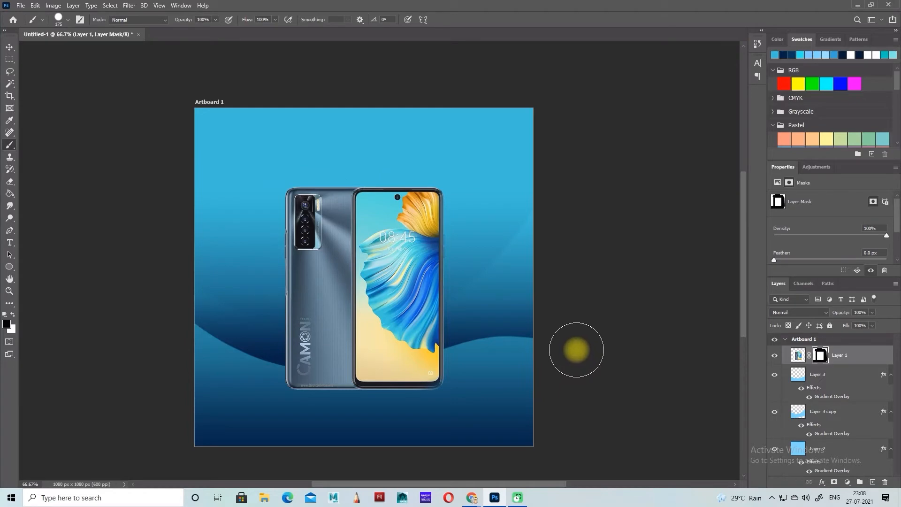
Step: Try painting white on the mask at the phone's lower-right corner, undo it, and reduce the brush to 10 px
key(ctrl+plus)
key(ctrl+plus)
scroll(499, 380, down, 3)
scroll(499, 380, down, 1)
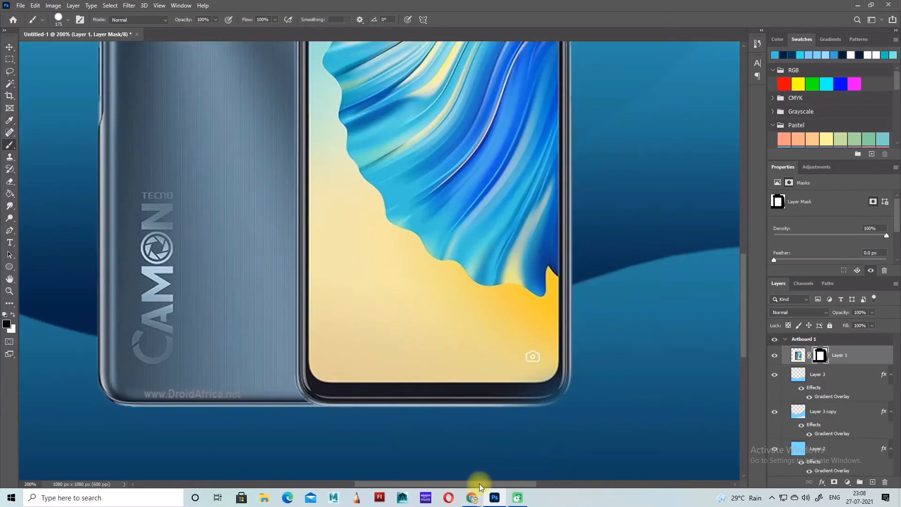
drag(505, 484, 529, 476)
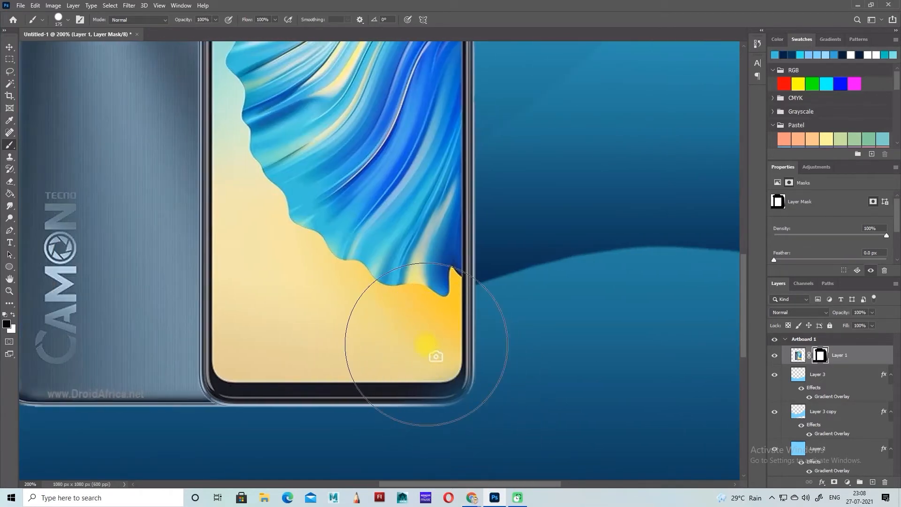
key(x)
click(426, 343)
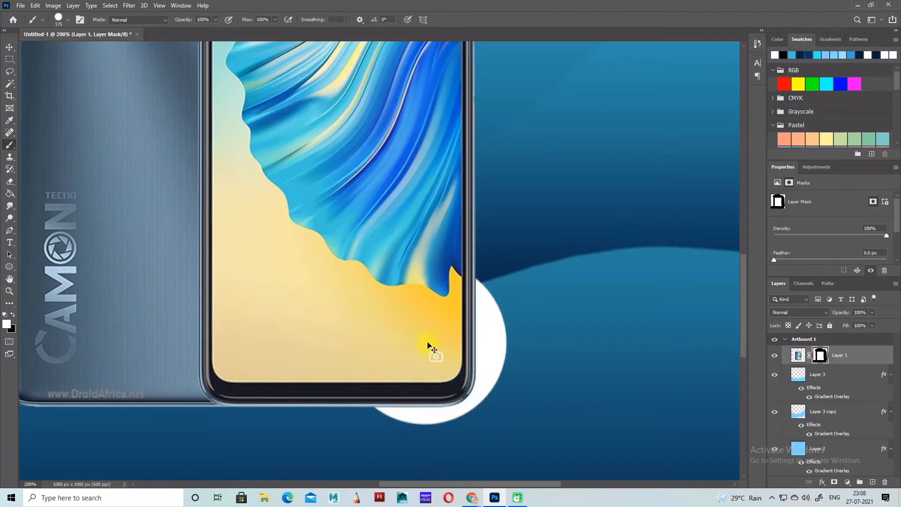
key(ctrl+z)
key(bracketleft)
key(bracketleft)
key(bracketleft)
key(bracketleft)
key(bracketleft)
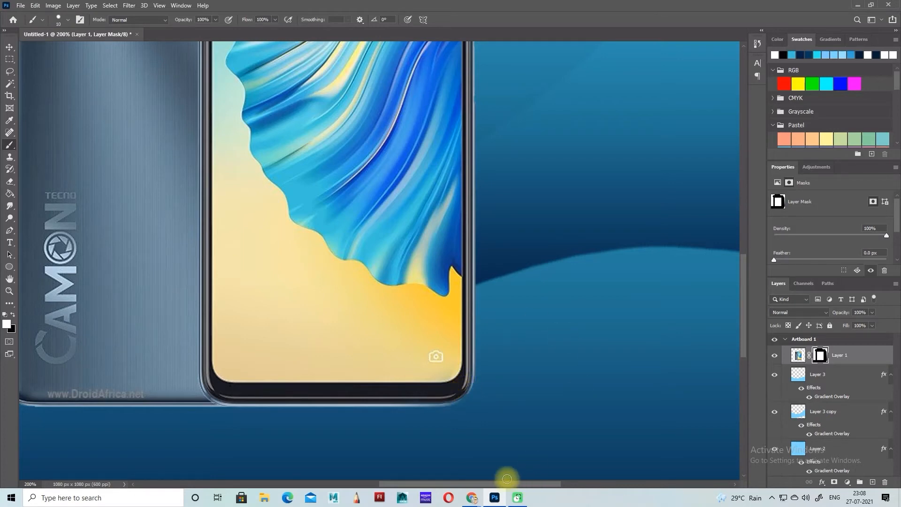
drag(507, 479, 428, 477)
click(10, 132)
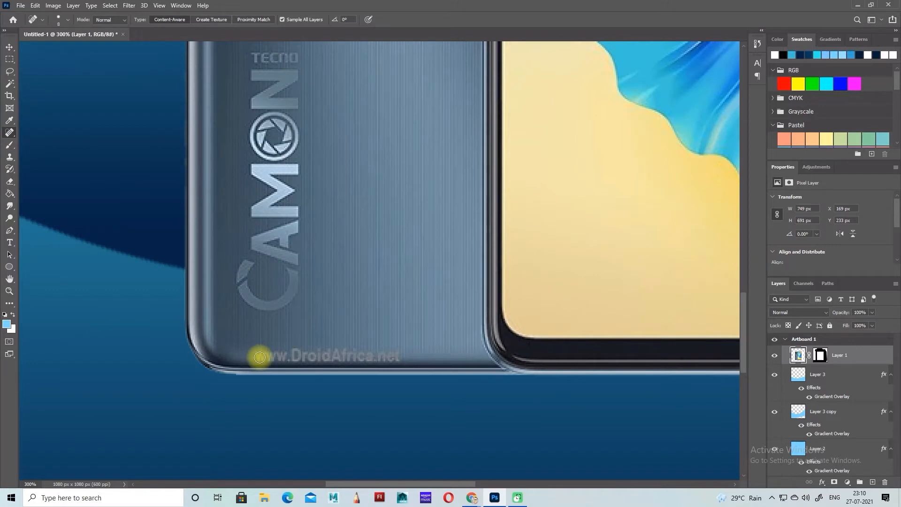
click(260, 358)
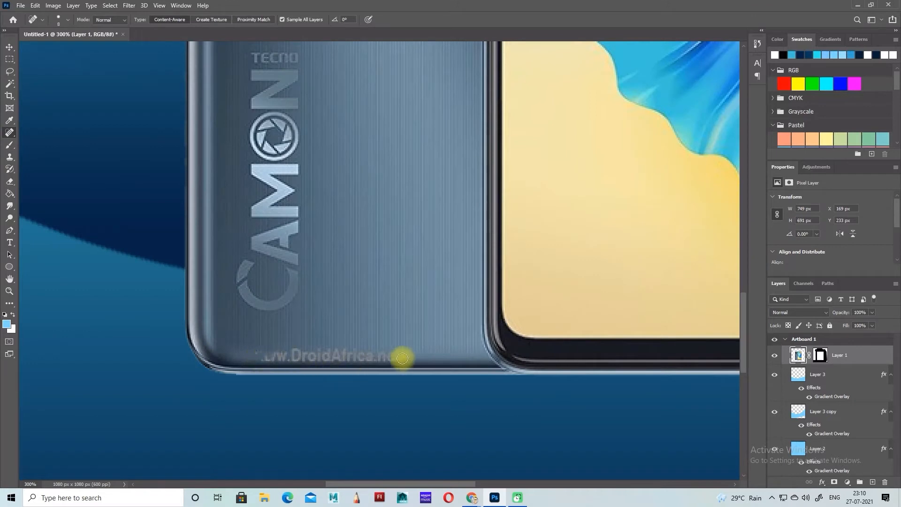
drag(385, 358, 396, 356)
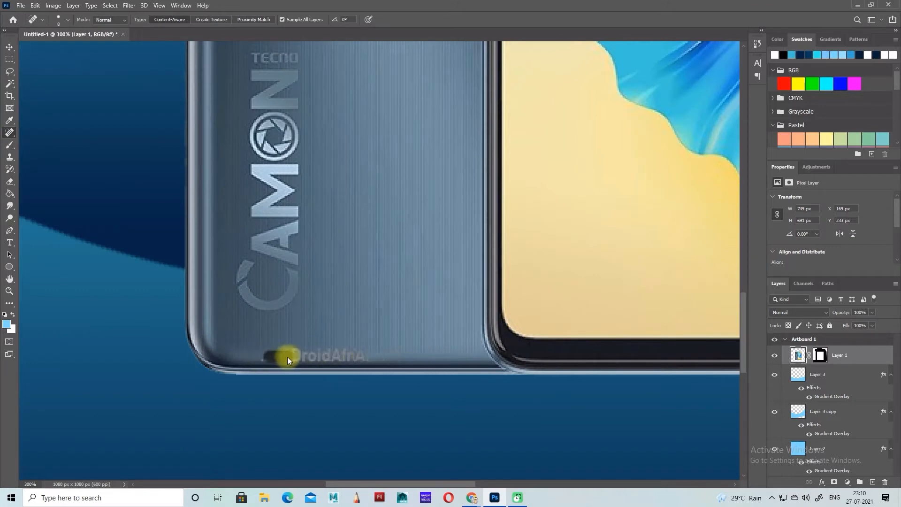
drag(288, 360, 257, 358)
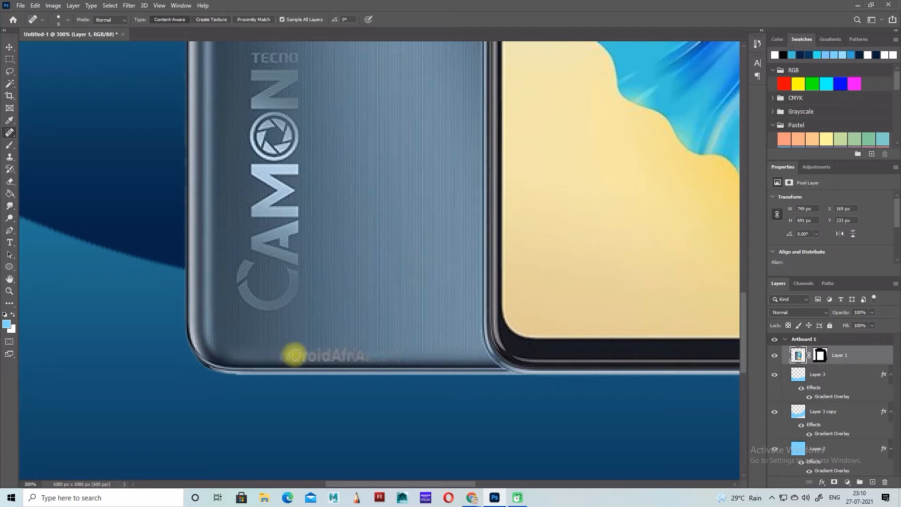
mouse_move(309, 358)
mouse_down()
mouse_move(289, 356)
mouse_move(385, 359)
mouse_move(347, 355)
mouse_up()
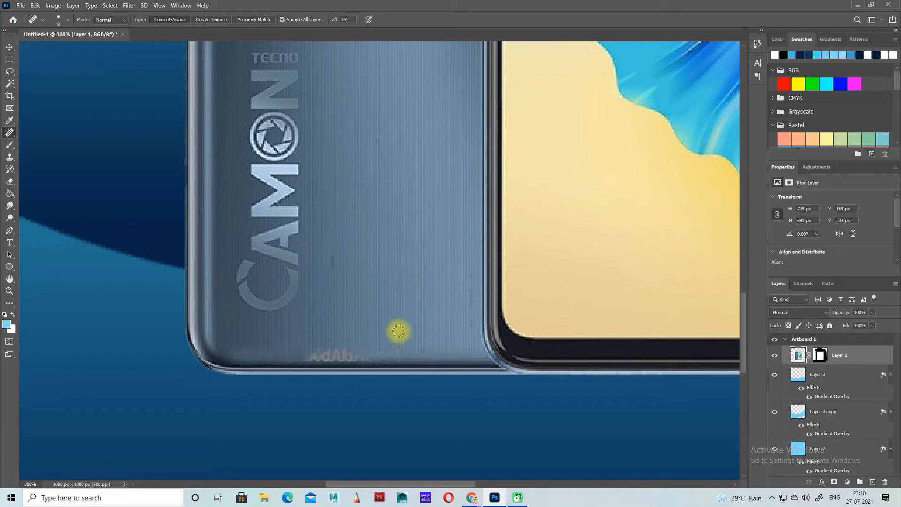
Step: Heal the remaining watermark traces above the phone's bottom edge, undoing one long stroke and retouching the spot with a single dab
scroll(345, 350, down, 1)
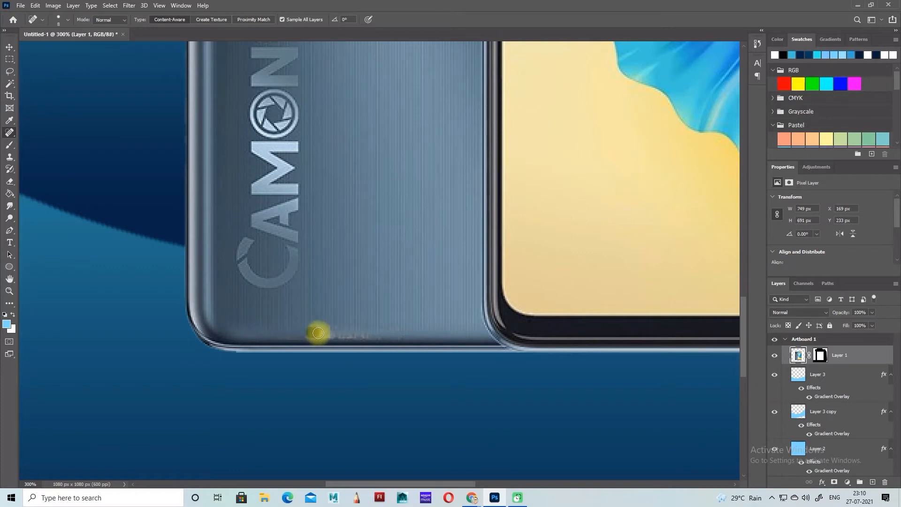
drag(344, 332, 358, 331)
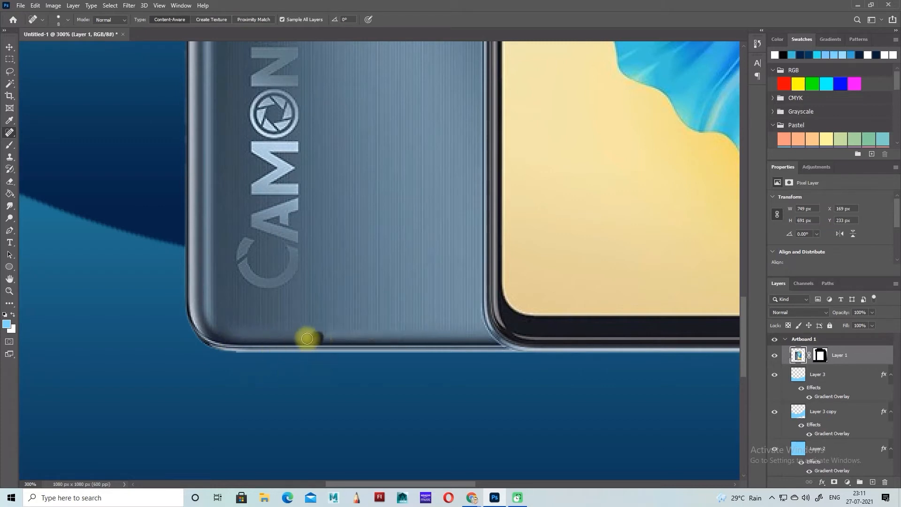
drag(308, 338, 311, 339)
drag(373, 338, 321, 338)
key(ctrl+z)
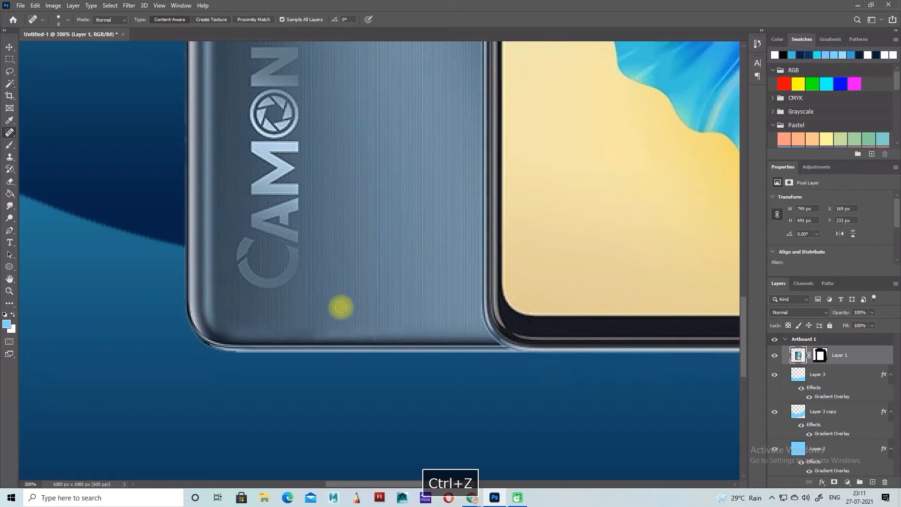
click(352, 337)
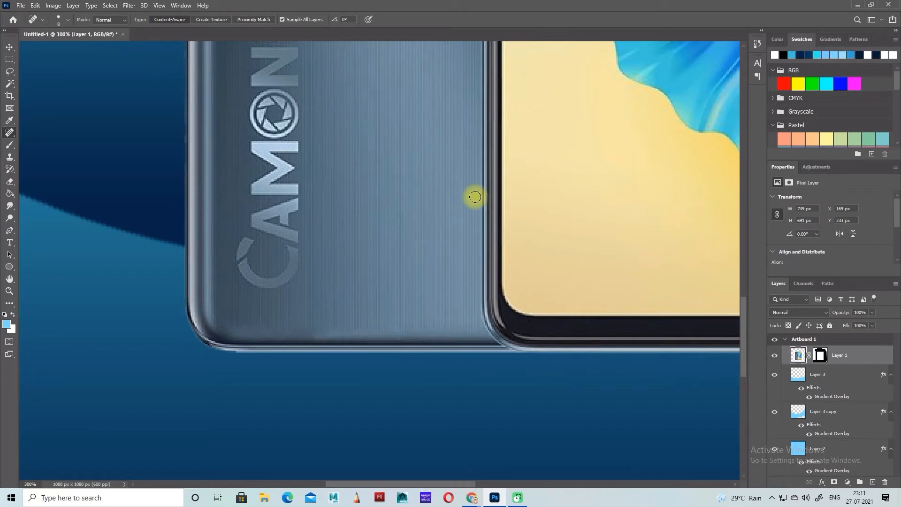
Step: Add a new empty layer directly above the Layer 3 wave and beneath the phone layer
key(ctrl+minus)
key(ctrl+minus)
key(ctrl+minus)
key(ctrl+minus)
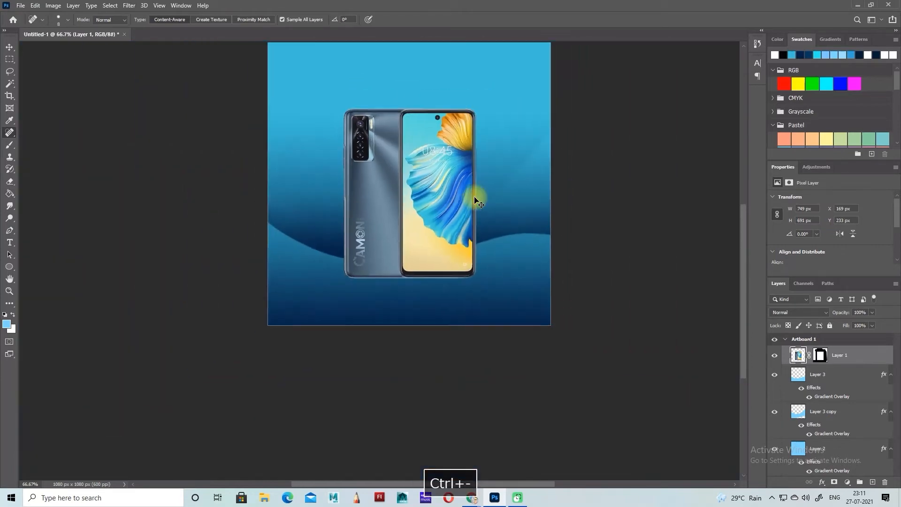
key(ctrl+equal)
scroll(477, 201, up, 3)
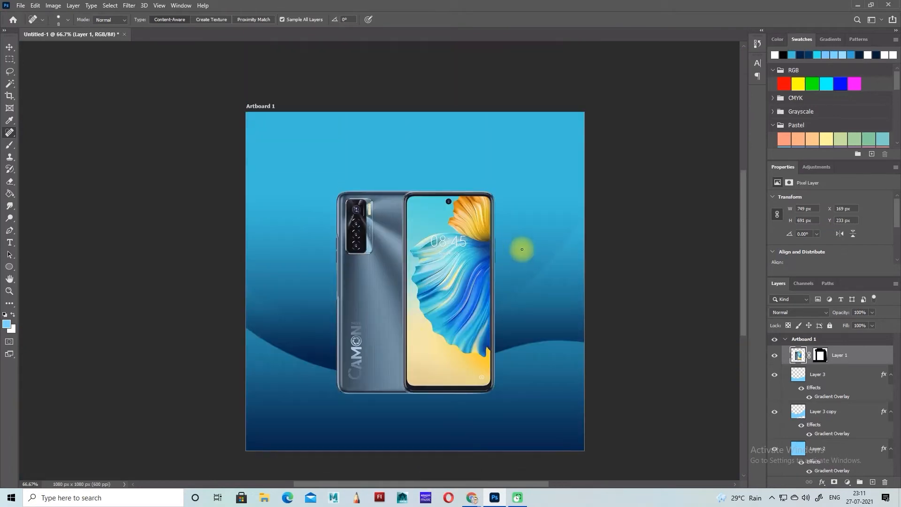
click(10, 48)
click(625, 142)
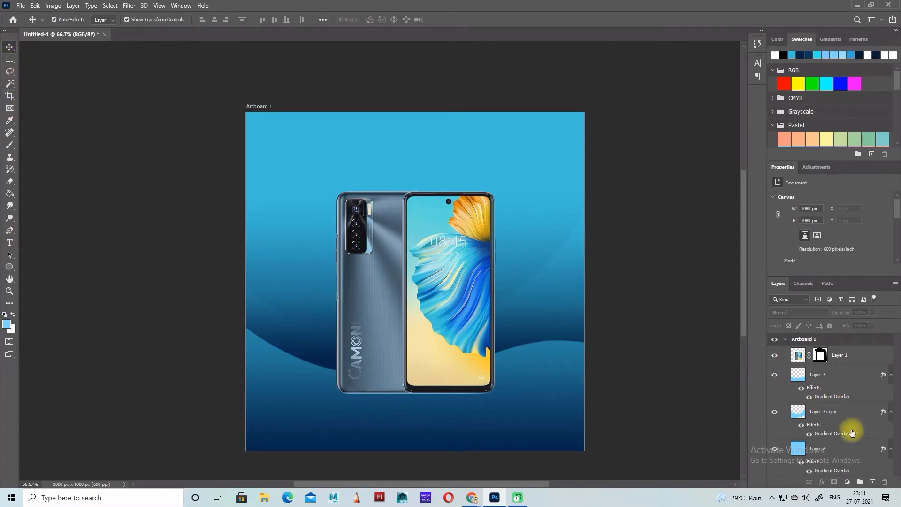
click(838, 386)
click(872, 482)
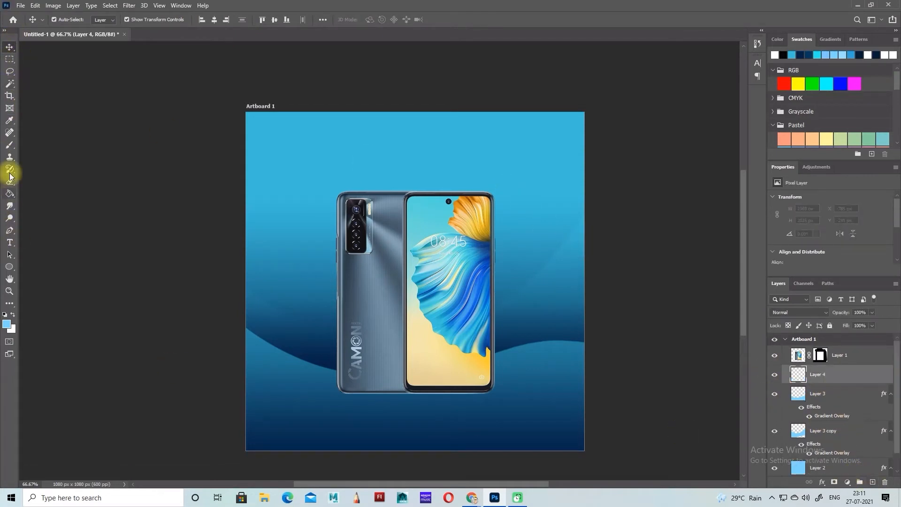
Step: Place one black dab behind the phone's centre on the new layer, using an 800 px brush with 0% hardness
key(b)
key(x)
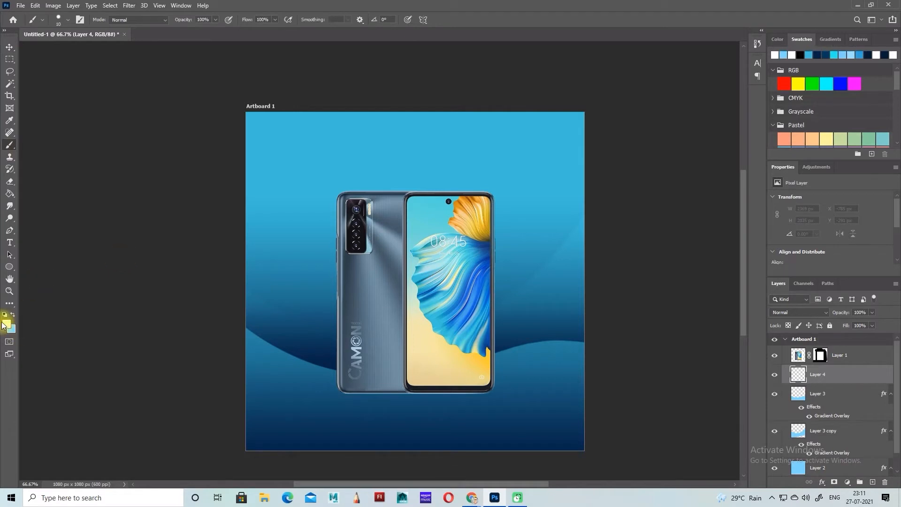
key(d)
key(bracketright)
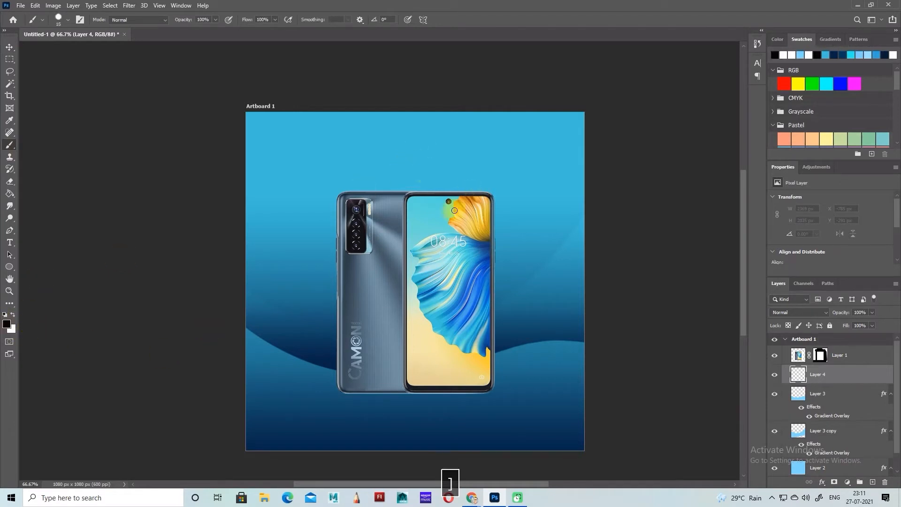
click(68, 19)
drag(111, 70, 3, 70)
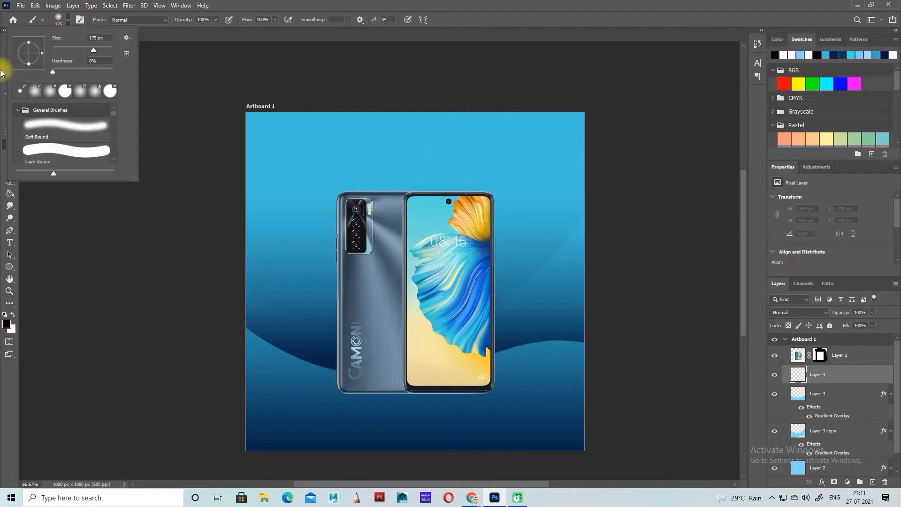
click(485, 2)
key(bracketright)
key(bracketright)
key(bracketright)
key(bracketright)
key(bracketright)
key(bracketright)
key(bracketright)
key(bracketright)
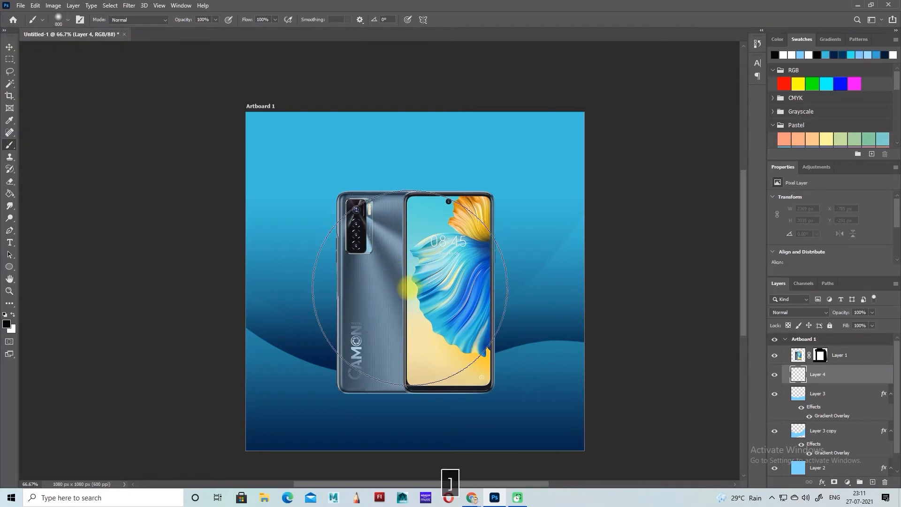
click(413, 284)
Step: Squash the black dab vertically into a thin shadow strip about 38 px high at the phone's base
click(9, 47)
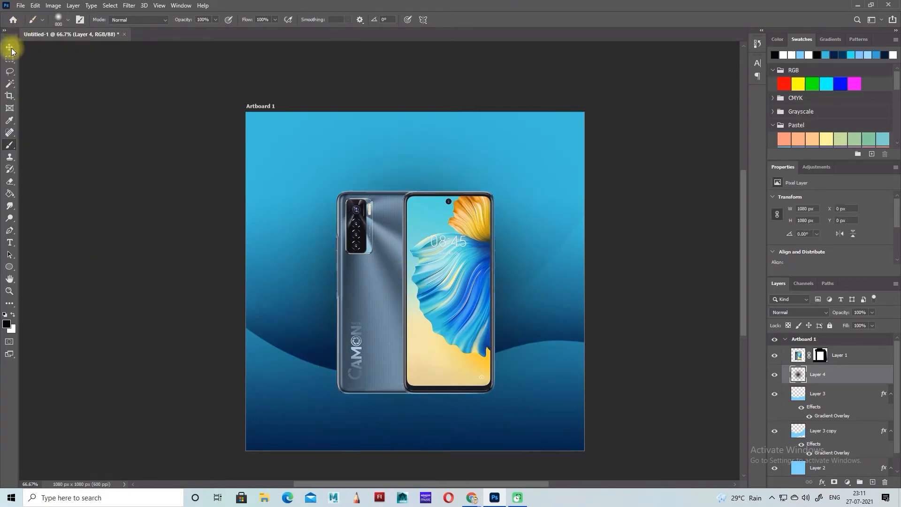
mouse_move(415, 112)
mouse_down()
mouse_move(415, 212)
mouse_move(443, 453)
mouse_move(449, 425)
mouse_move(437, 384)
mouse_move(413, 387)
mouse_move(416, 395)
mouse_up()
key(Return)
Step: Nudge the shadow strip up under the phone's bottom edge to about Y 879 px
key(Up)
key(Up)
key(Up)
key(Up)
key(Up)
key(Up)
key(Up)
key(Up)
key(Up)
key(Up)
key(Up)
key(Up)
key(Up)
key(Up)
key(Up)
key(Up)
key(Up)
key(Up)
key(Up)
key(Up)
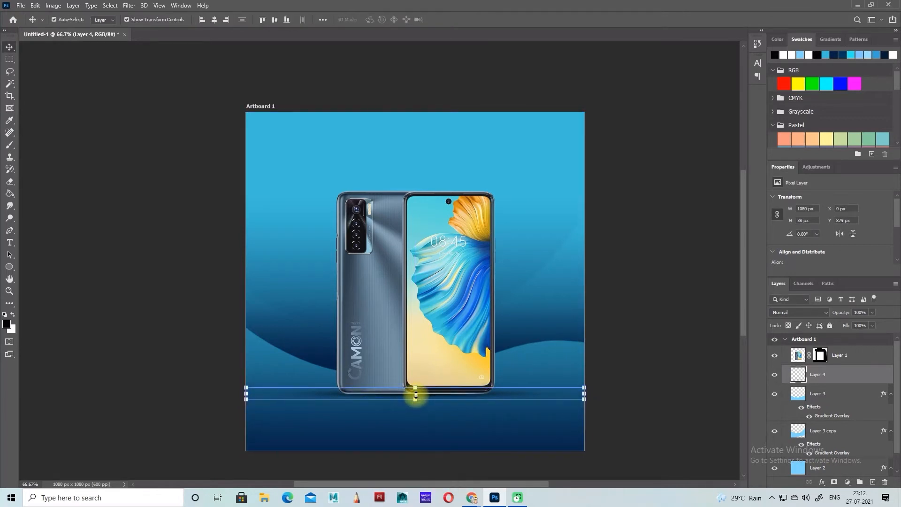
key(Return)
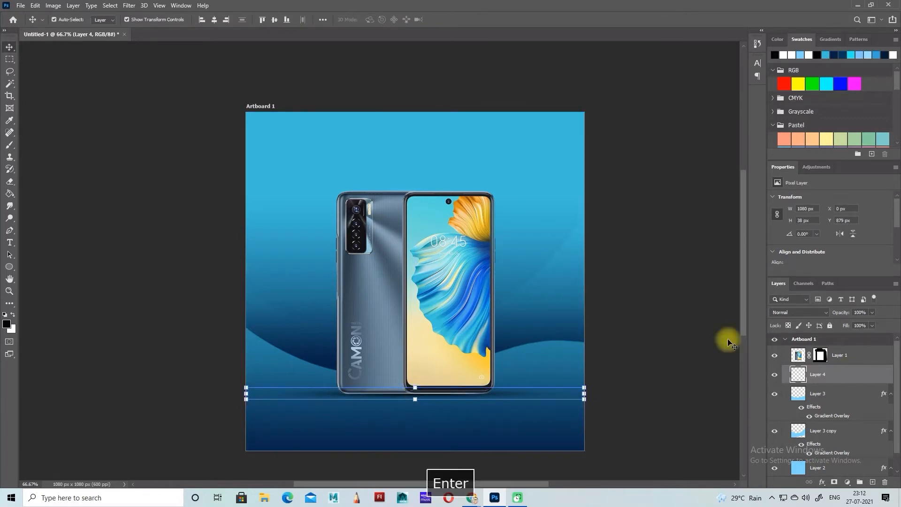
Step: Scale the shadow strip under the phone down around its centre to about 75%, making it about 814 px wide
click(563, 326)
click(709, 221)
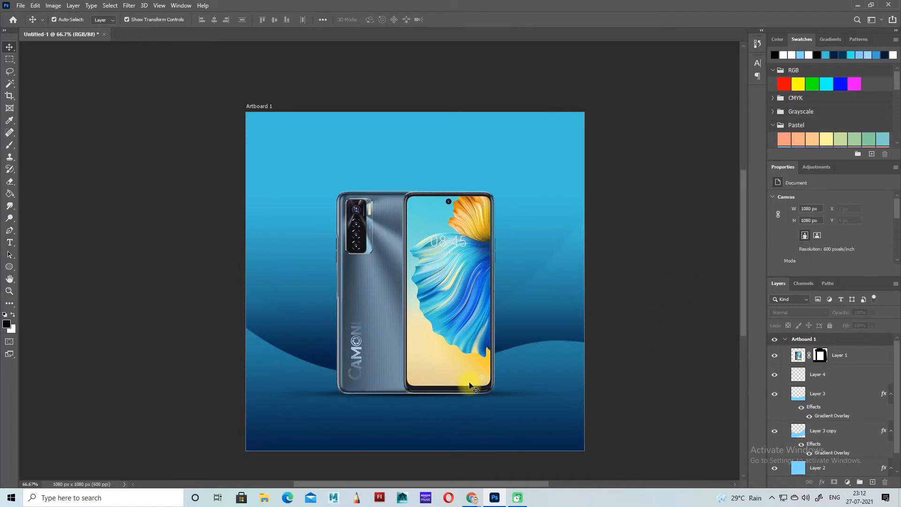
click(506, 391)
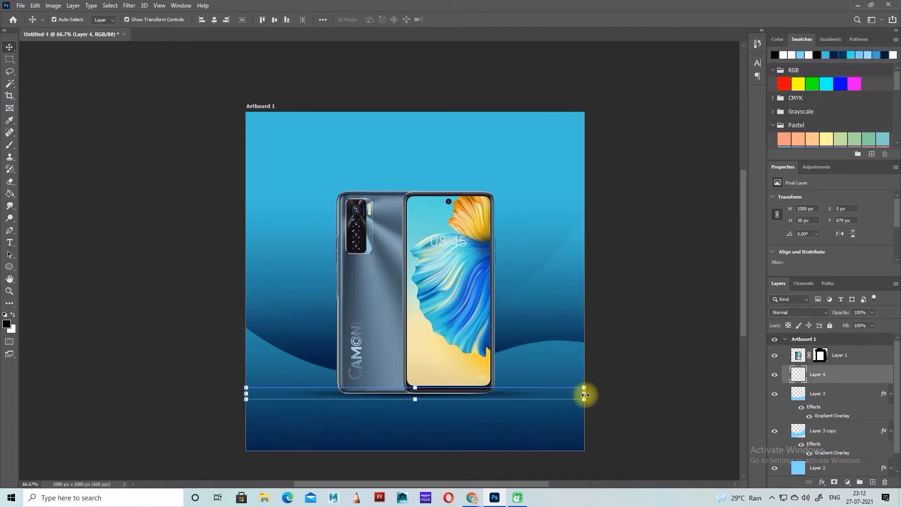
drag(584, 395, 540, 394)
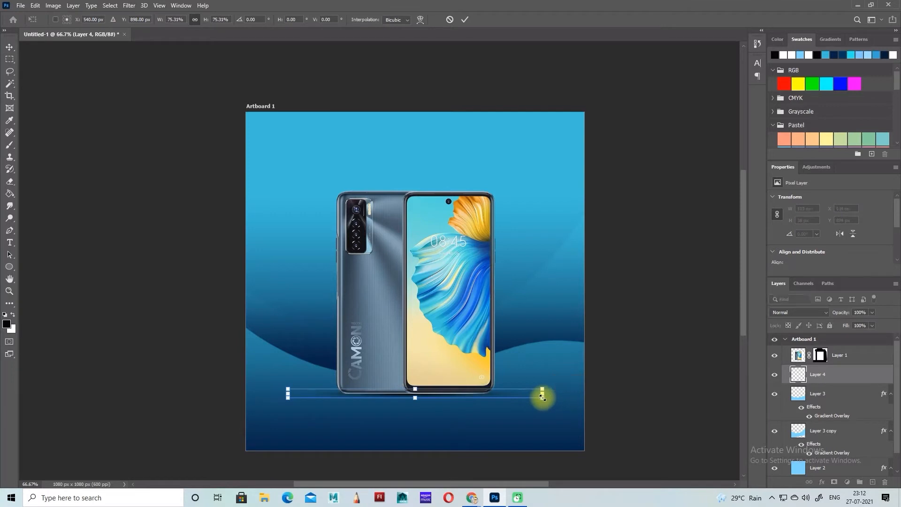
key(Return)
Step: Nudge only the Layer 4 shadow strip down a pixel or two beneath the phone's base and leave everything deselected
key(ctrl+plus)
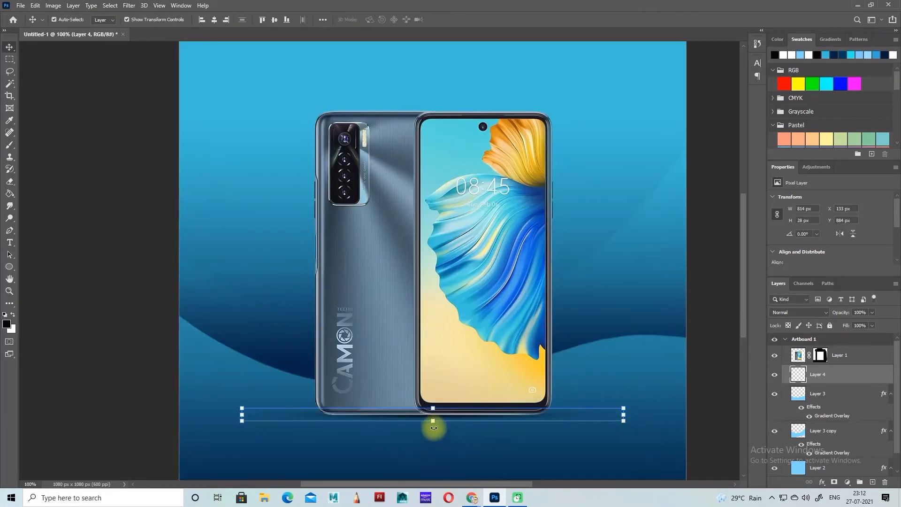
shift+click(433, 422)
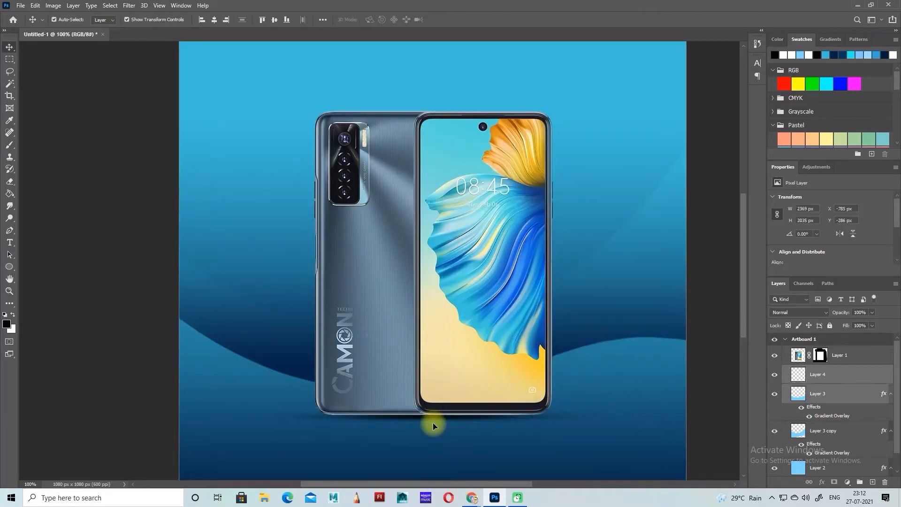
key(ctrl+z)
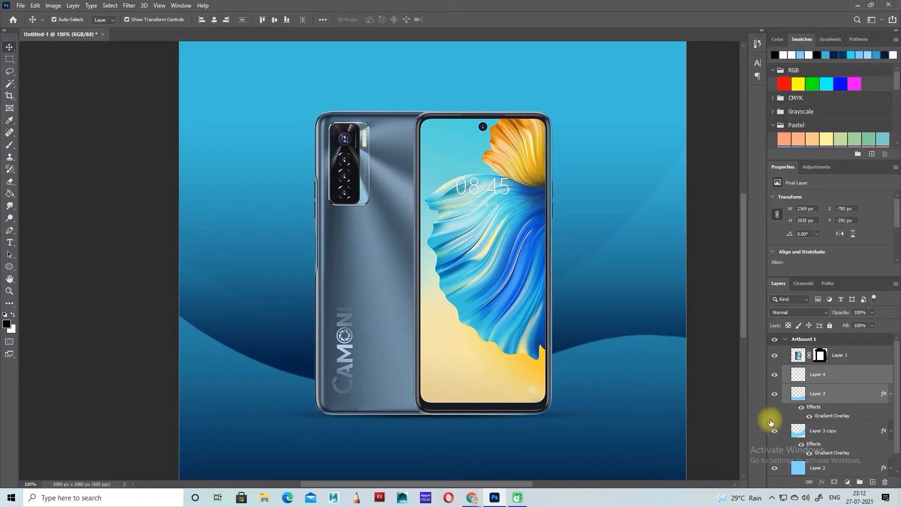
click(845, 383)
key(Down)
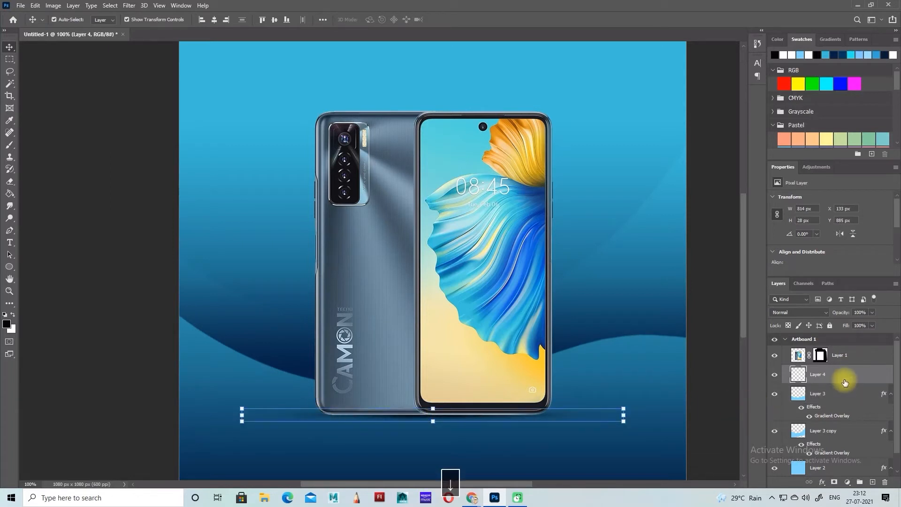
key(Down)
drag(165, 219, 231, 179)
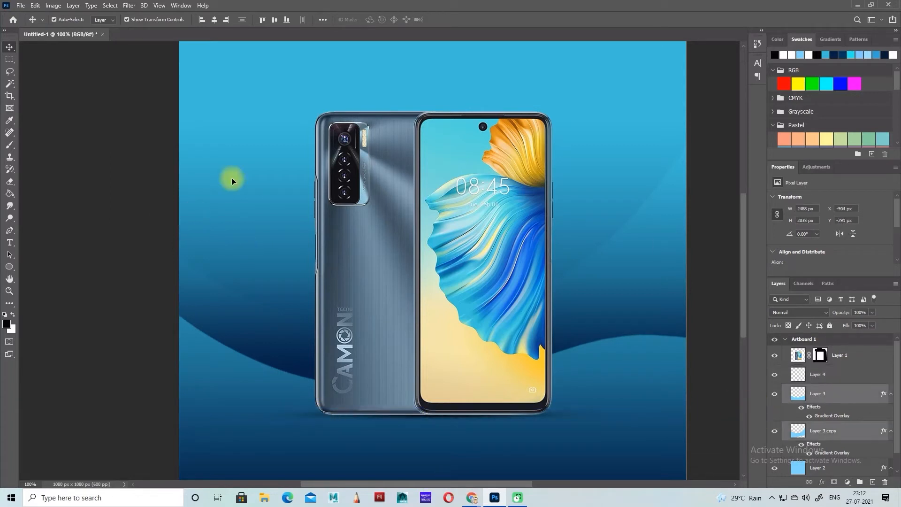
click(552, 416)
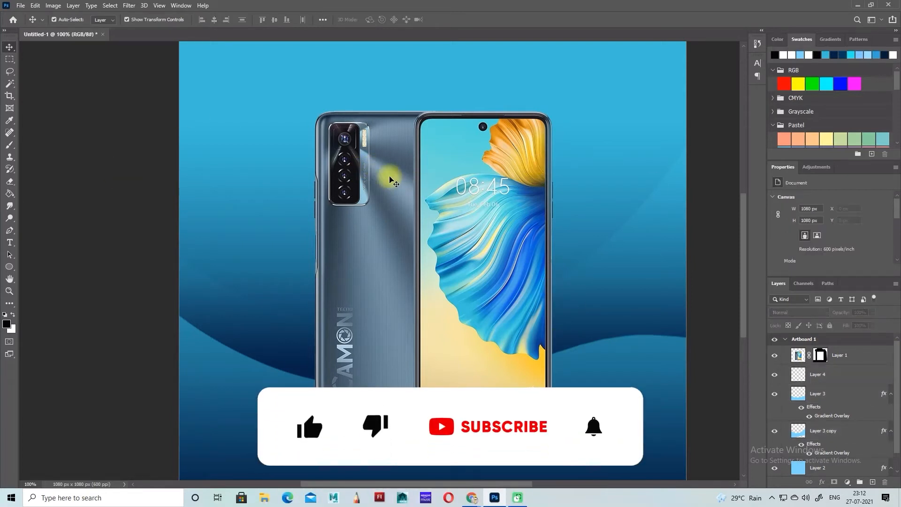
Step: Duplicate the phone layer together with its mask and put the copy into Free Transform
key(ctrl+minus)
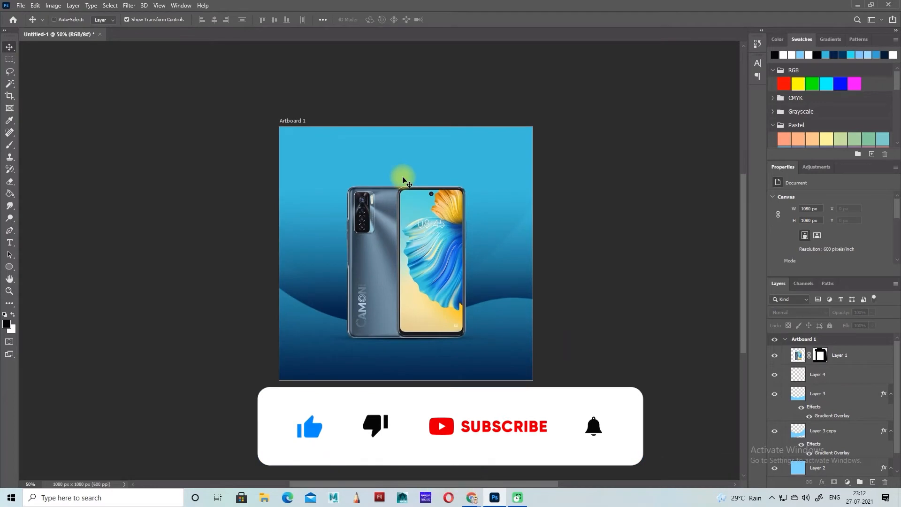
key(ctrl+minus)
key(ctrl+plus)
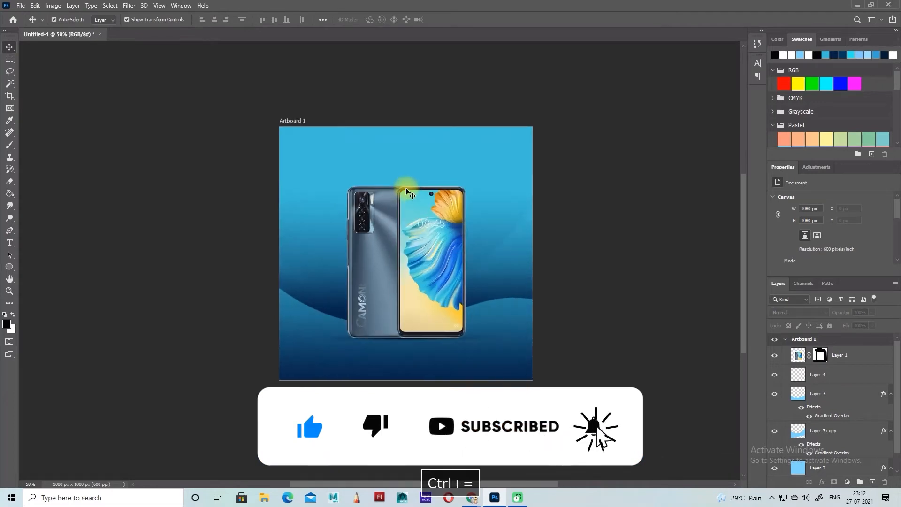
ctrl+click(407, 188)
key(ctrl+j)
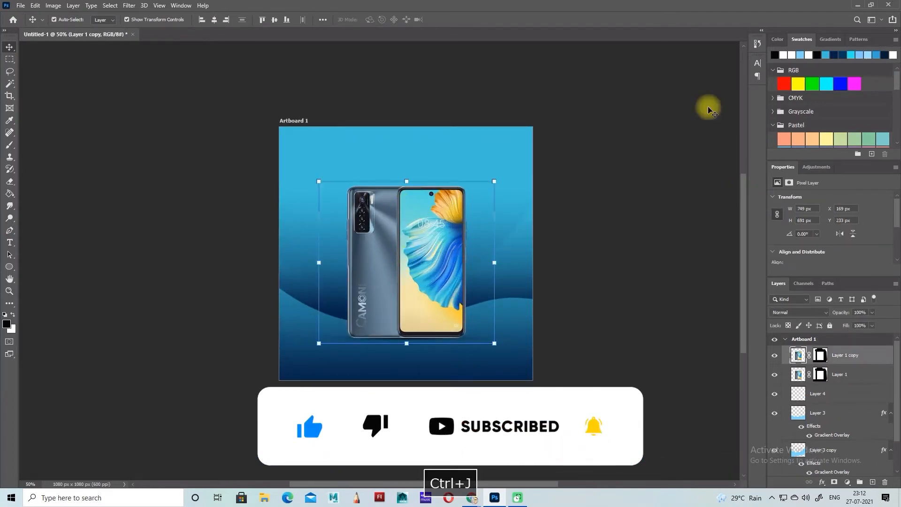
key(ctrl+t)
Step: Try flipping the duplicated phone horizontally
right_click(430, 257)
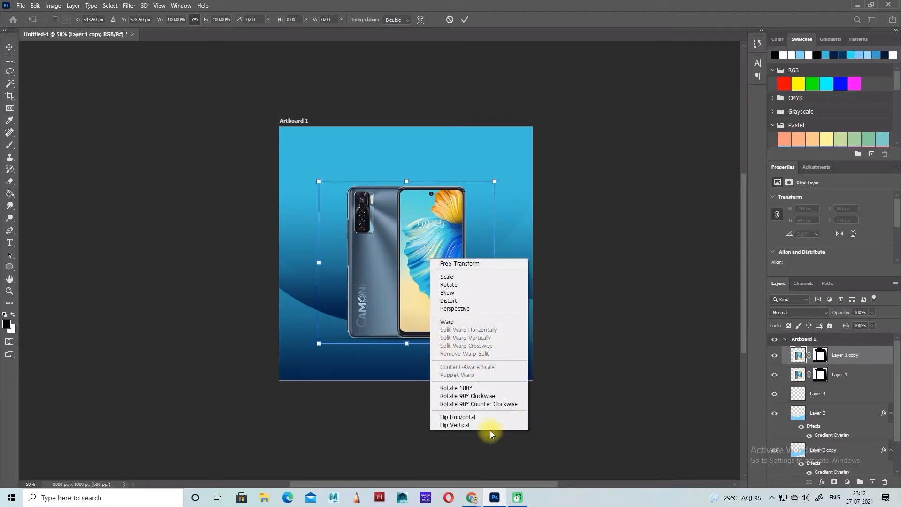
click(482, 417)
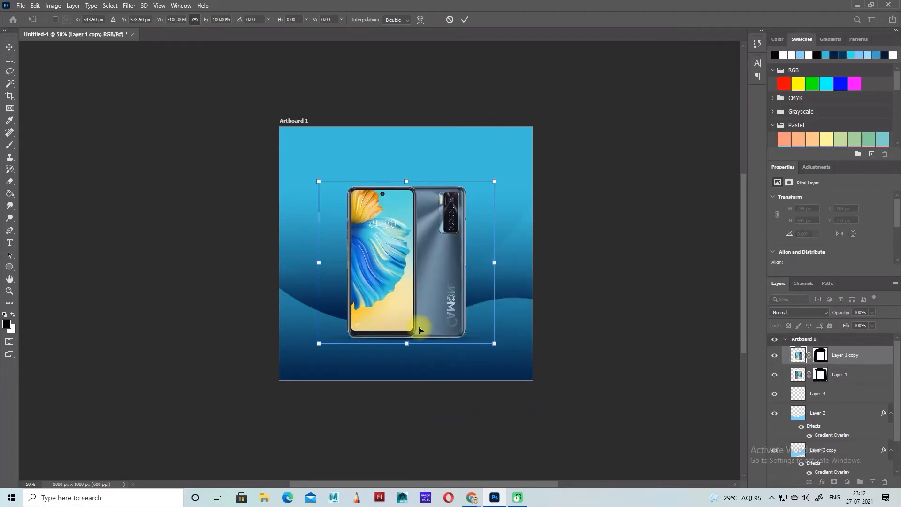
key(ctrl+z)
Step: Flip the duplicated phone vertically and place it directly below the original as a reflection, centred at about X 540, Y 1216 px
right_click(401, 284)
click(440, 455)
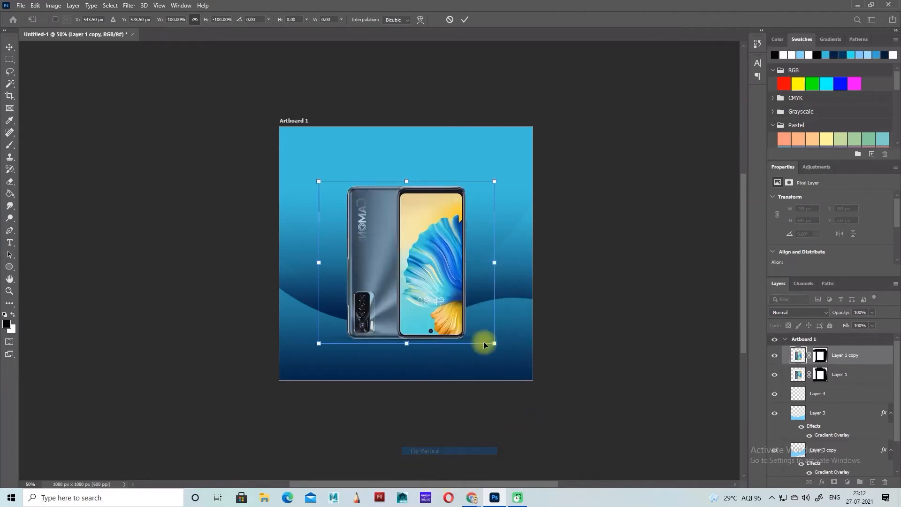
drag(418, 219, 420, 368)
scroll(477, 308, down, 1)
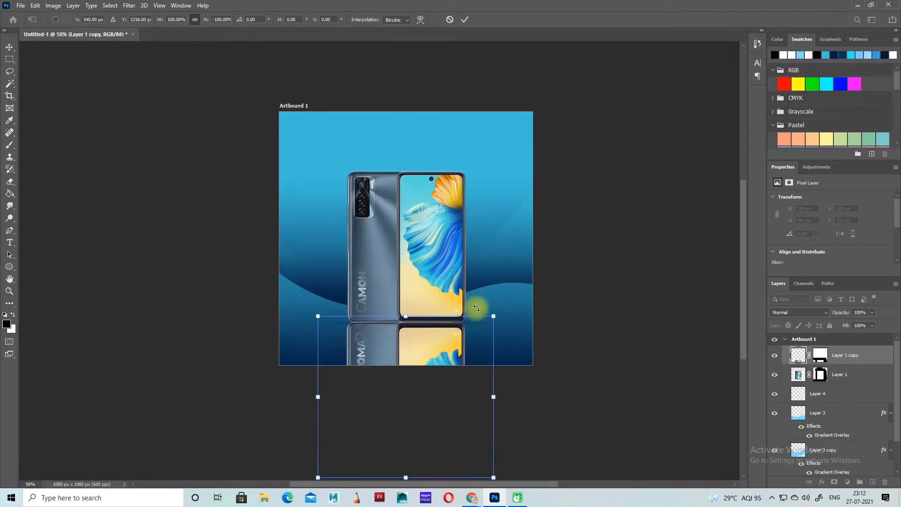
key(ctrl+plus)
key(ctrl+plus)
key(ctrl+plus)
scroll(471, 307, down, 5)
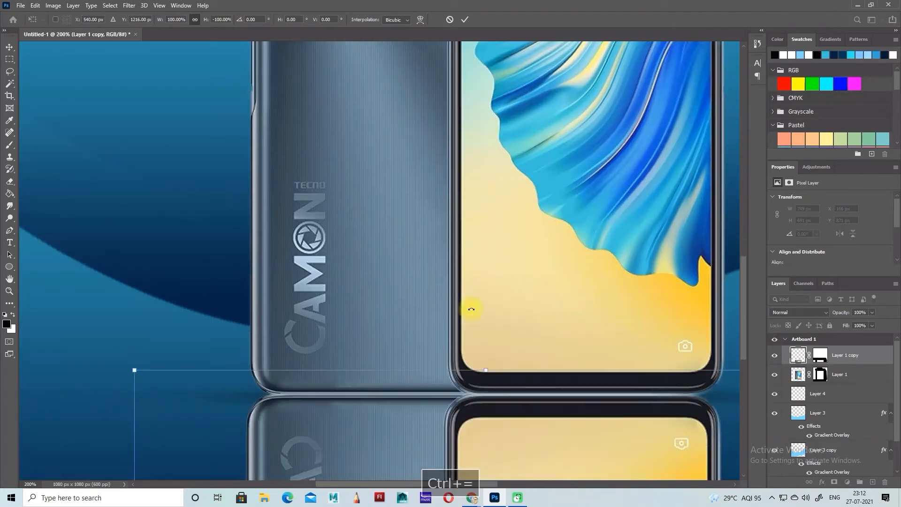
key(ctrl+minus)
key(ctrl+minus)
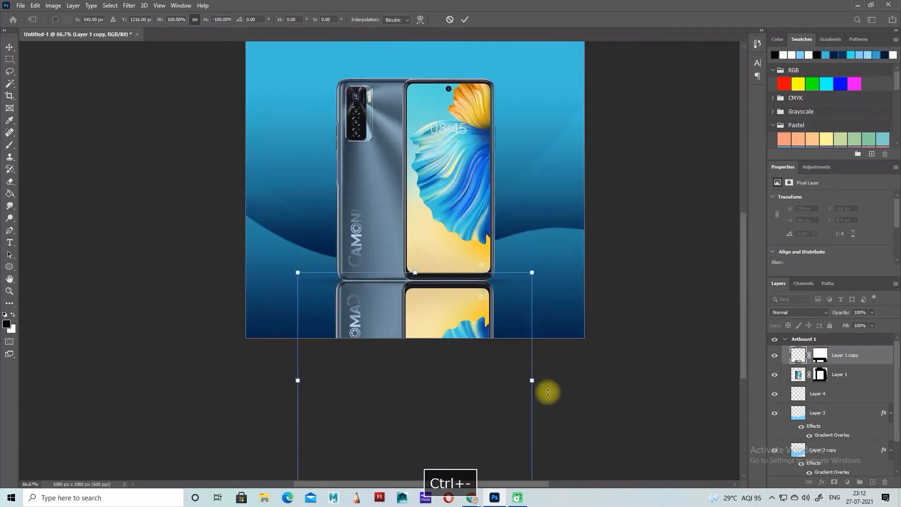
key(Return)
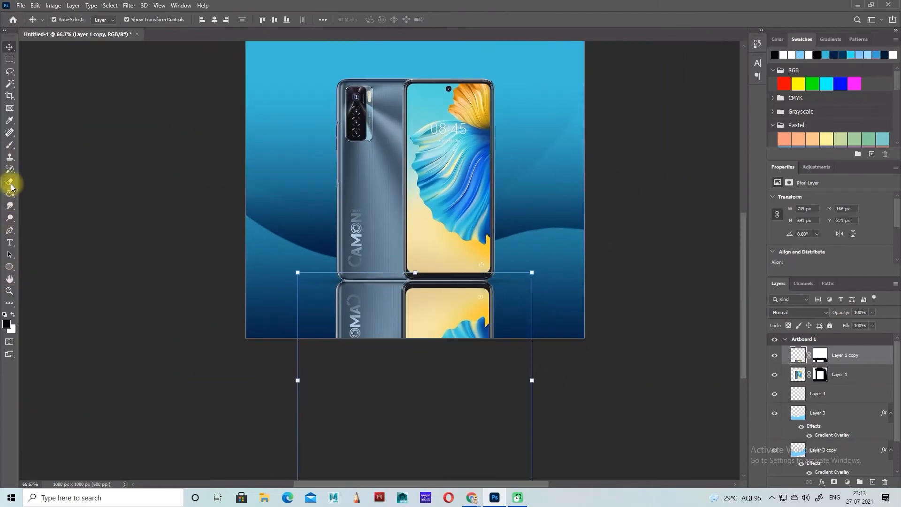
Step: Try fading the reflection by dabbing black with the 800 px soft brush directly on the copy's pixels
click(10, 144)
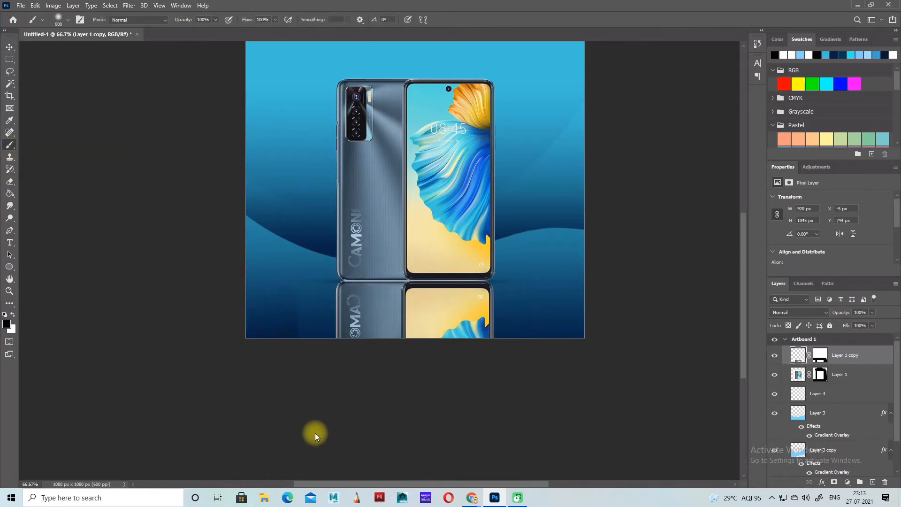
key(ctrl+z)
key(x)
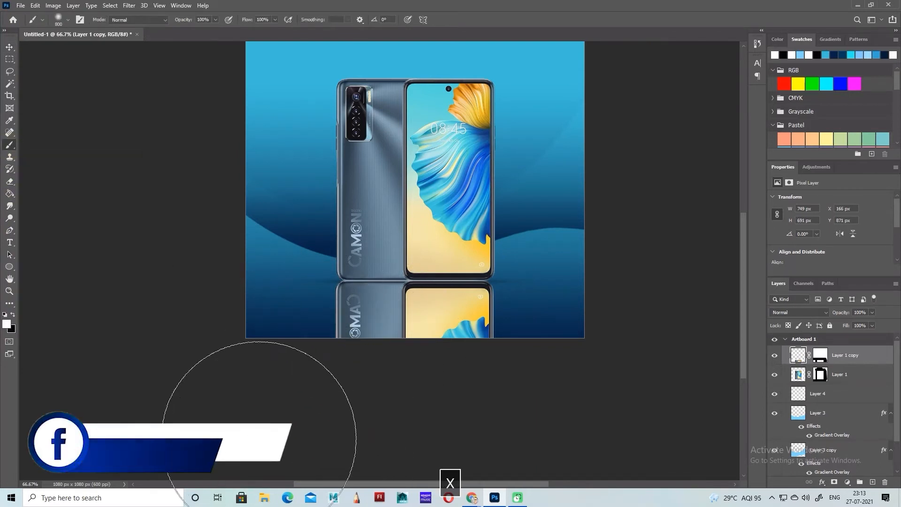
key(ctrl+z)
key(x)
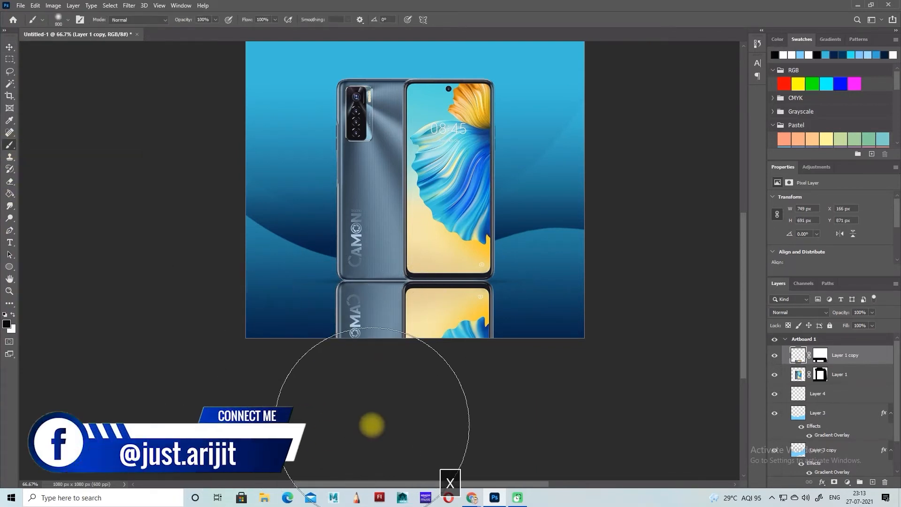
click(371, 425)
click(311, 418)
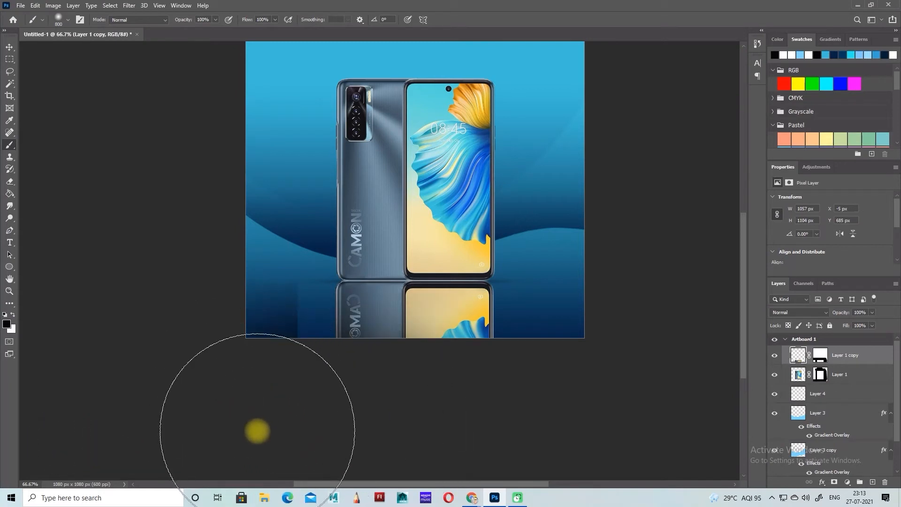
key(ctrl+z)
key(ctrl+z)
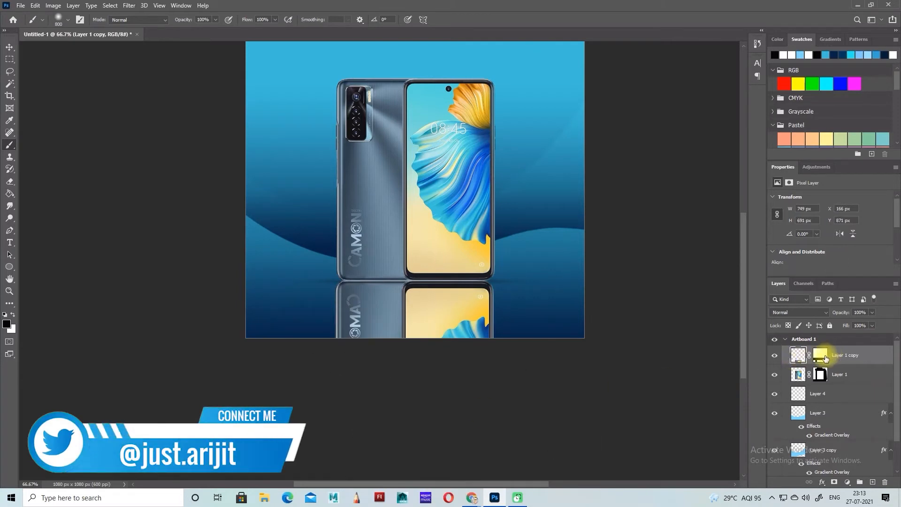
Step: Fade the lower part of the reflection by painting black on the Layer 1 copy mask with the 800 px soft brush
click(821, 355)
key(x)
click(312, 425)
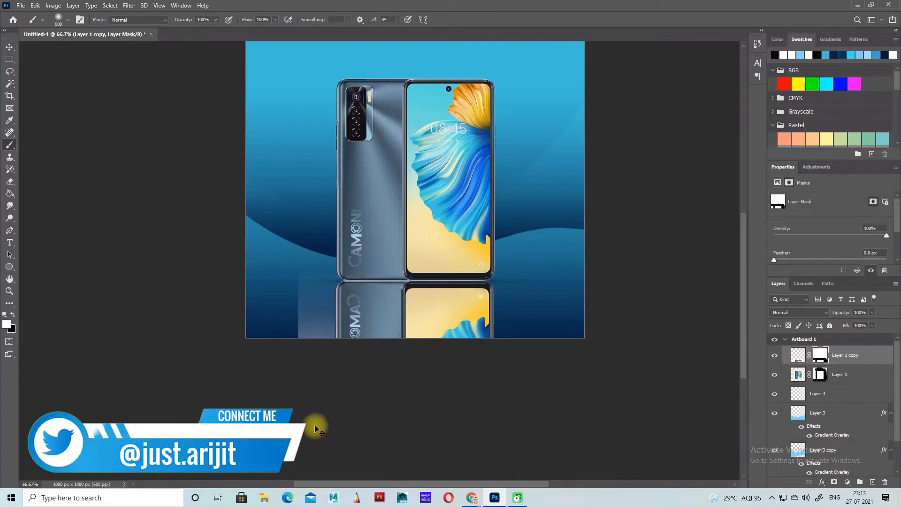
key(ctrl+z)
key(x)
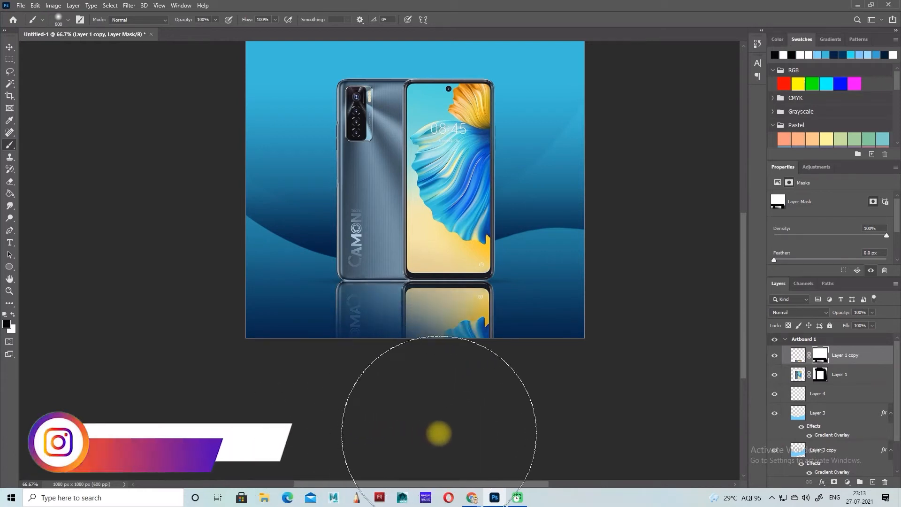
drag(439, 433, 487, 437)
mouse_move(359, 443)
mouse_down()
mouse_move(479, 439)
mouse_move(475, 428)
mouse_move(353, 429)
mouse_up()
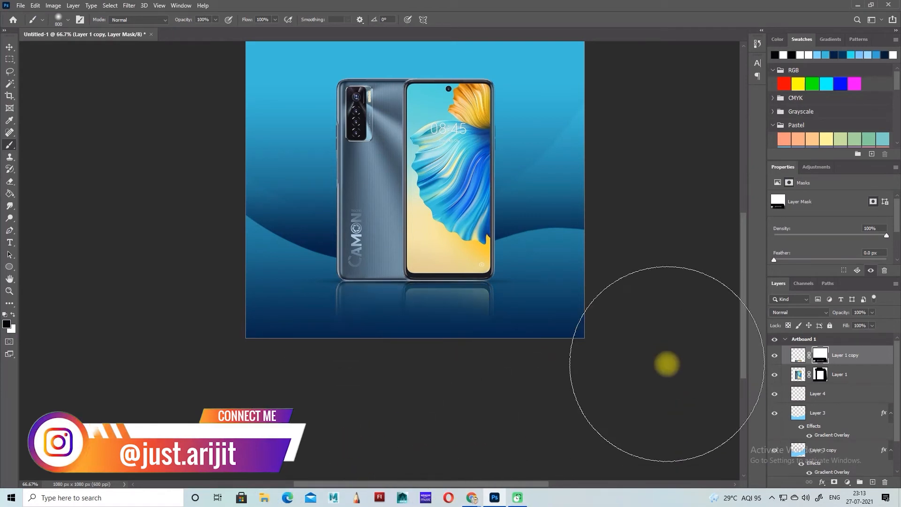
Step: Paste the copied TECNO Mobile logo onto the artboard as a new layer above the phone
scroll(668, 364, up, 5)
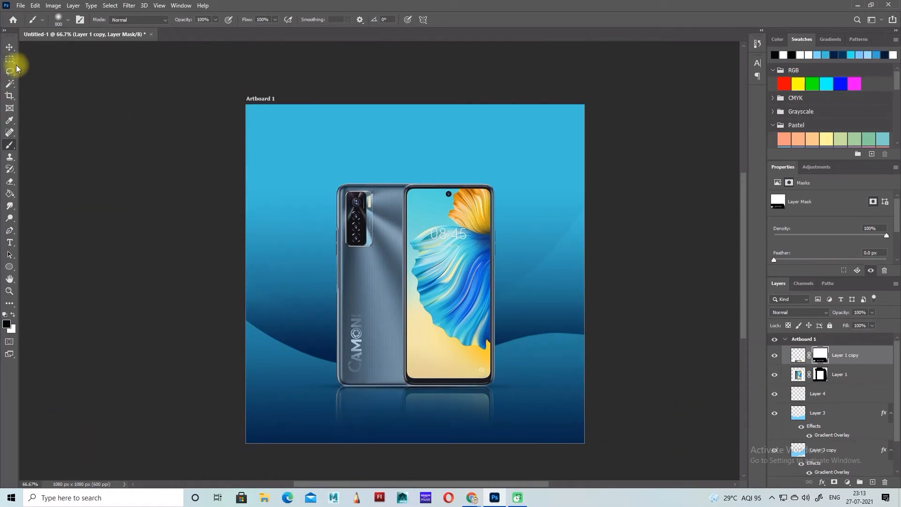
click(9, 47)
scroll(564, 187, down, 3)
key(space)
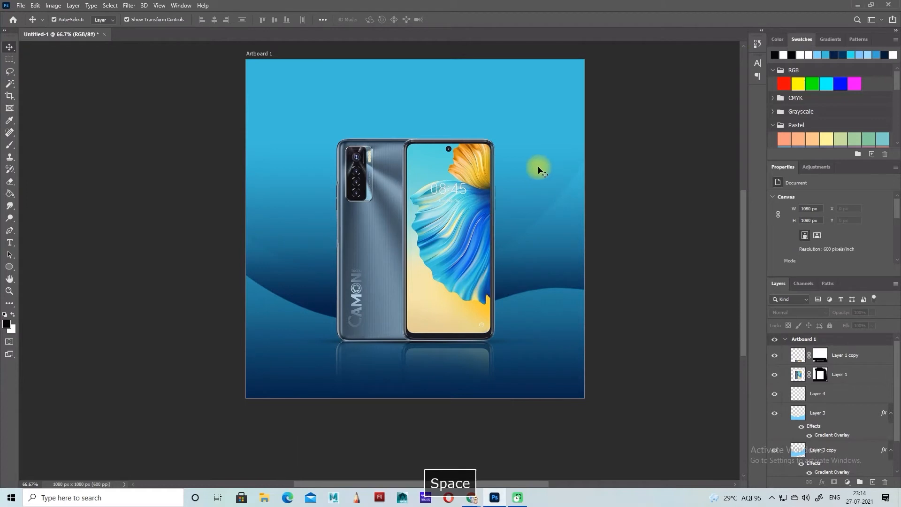
key(ctrl+v)
Step: Use the Magic Wand to delete the logo's white background and the white fills inside both letter O shapes
click(9, 84)
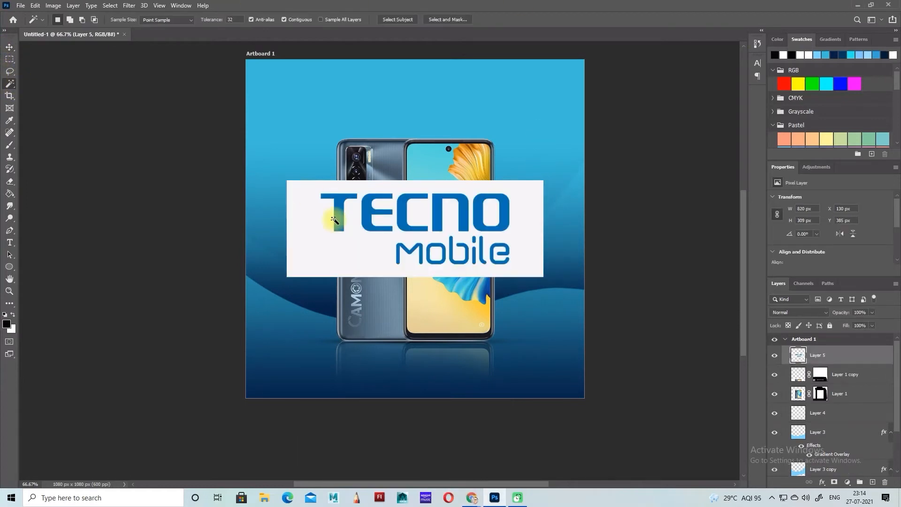
key(Delete)
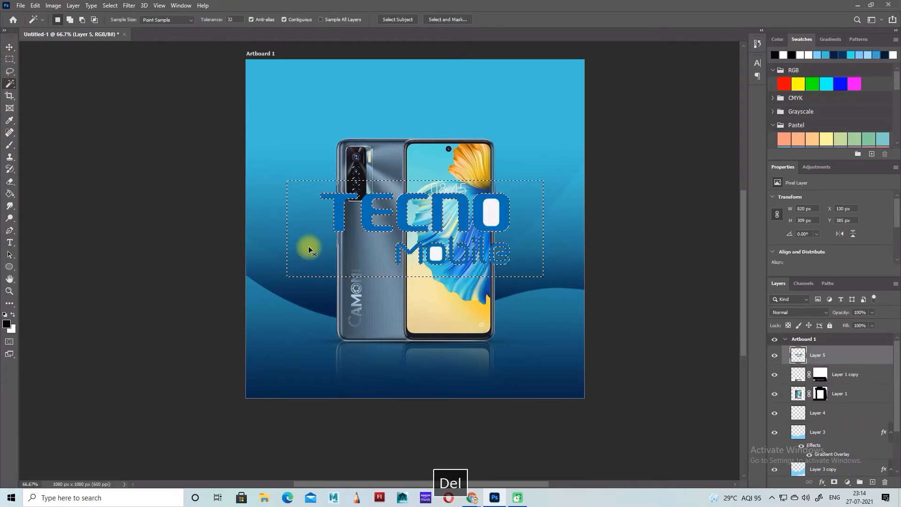
key(ctrl+d)
click(491, 213)
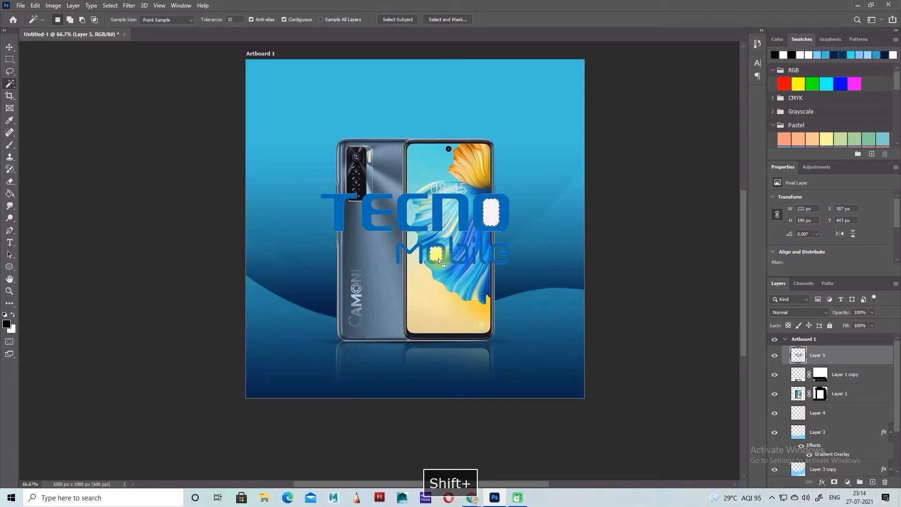
shift+click(440, 259)
key(Delete)
key(ctrl+d)
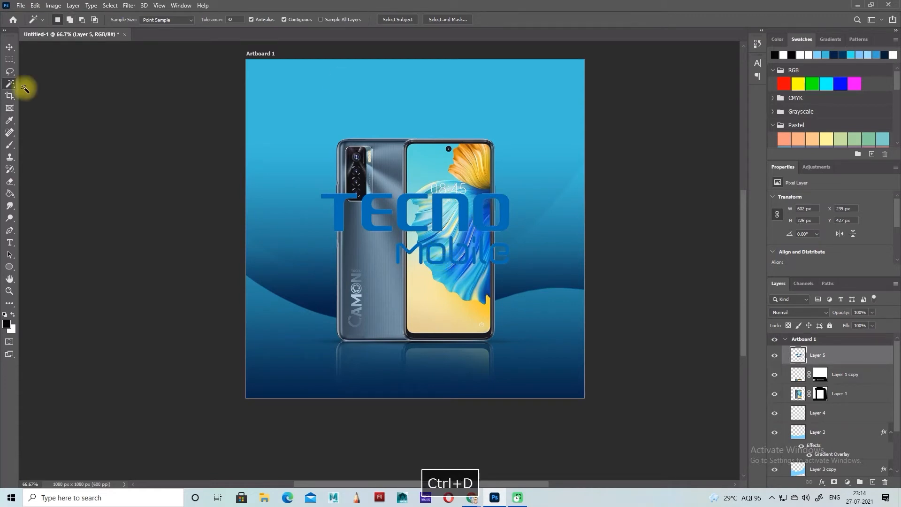
Step: Scale the TECNO Mobile logo to about 40% and place it in the artboard's top-left corner at about X 44, Y 41 px
click(9, 47)
drag(510, 264, 375, 106)
drag(438, 96, 301, 80)
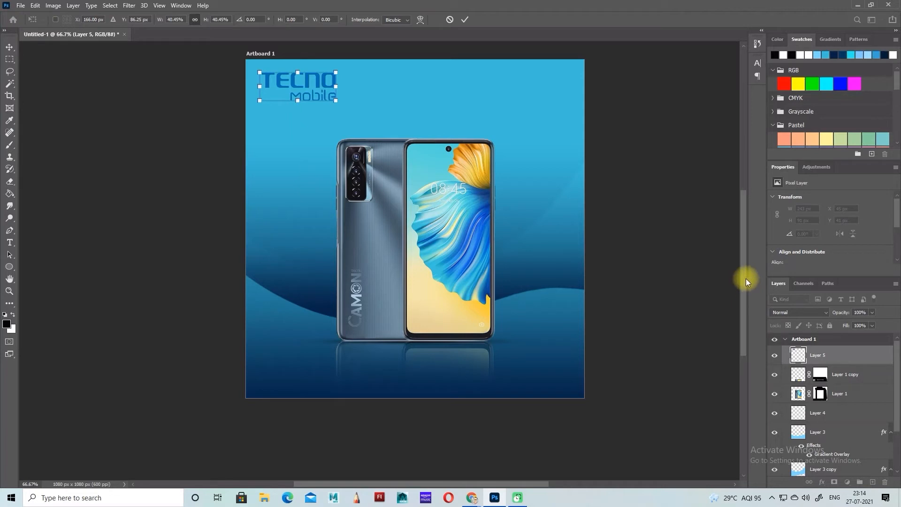
key(Return)
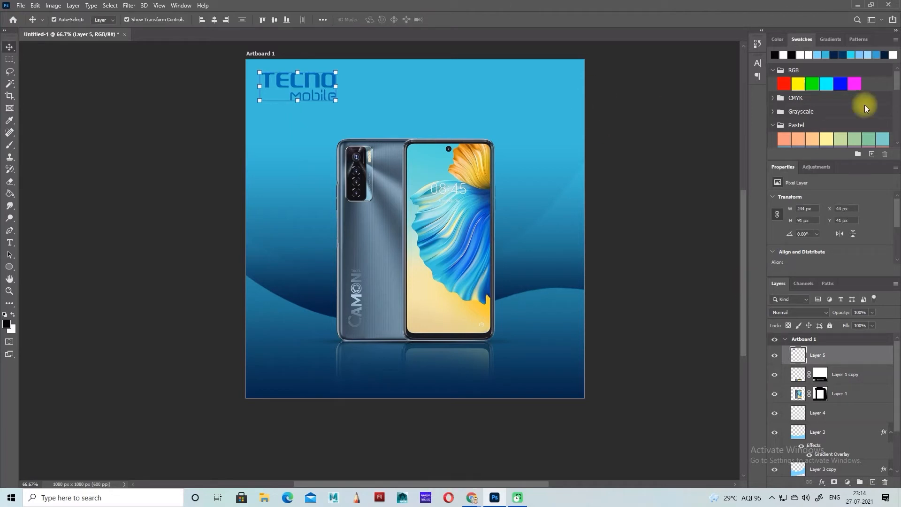
Step: Apply a white Color Overlay to the TECNO Mobile logo on Layer 5
double_click(886, 360)
click(540, 225)
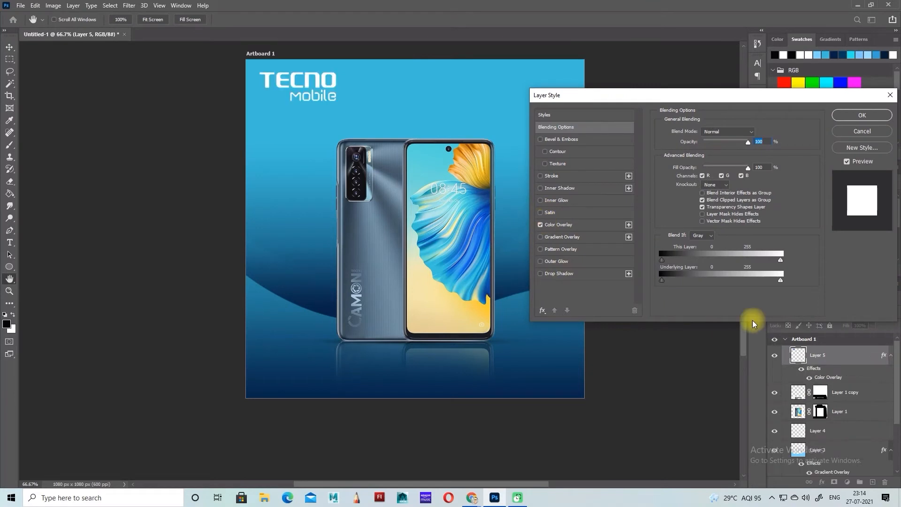
click(862, 115)
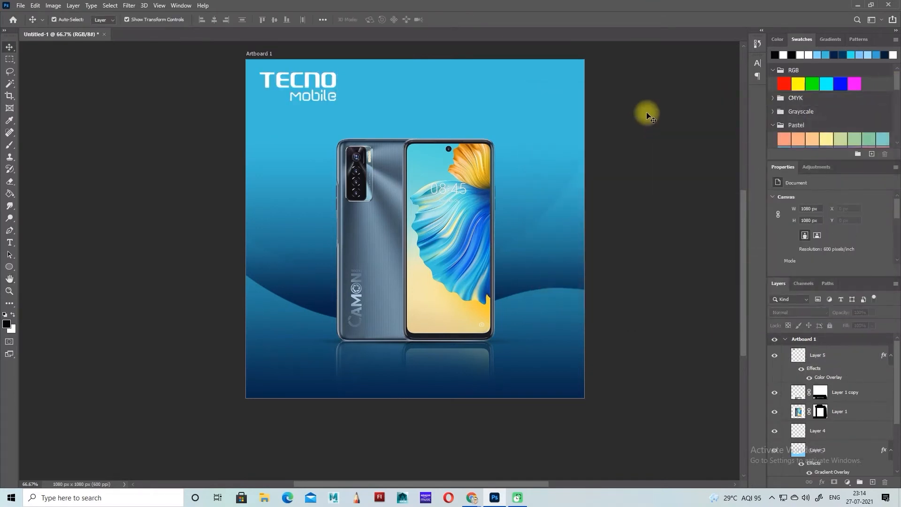
Step: Paste the Amazon Prime logo as a new layer, scale it to about 63%, and place it at about X 109, Y 316 px
key(space)
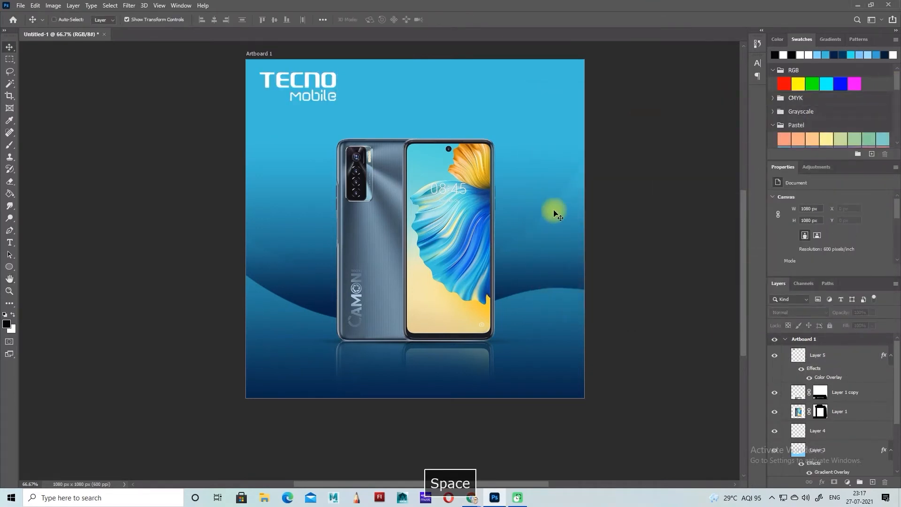
key(ctrl+v)
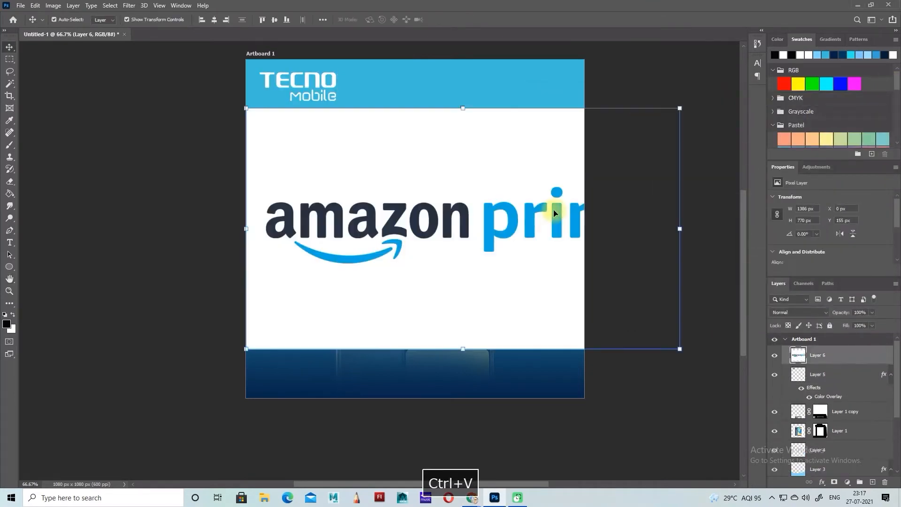
drag(683, 104, 509, 157)
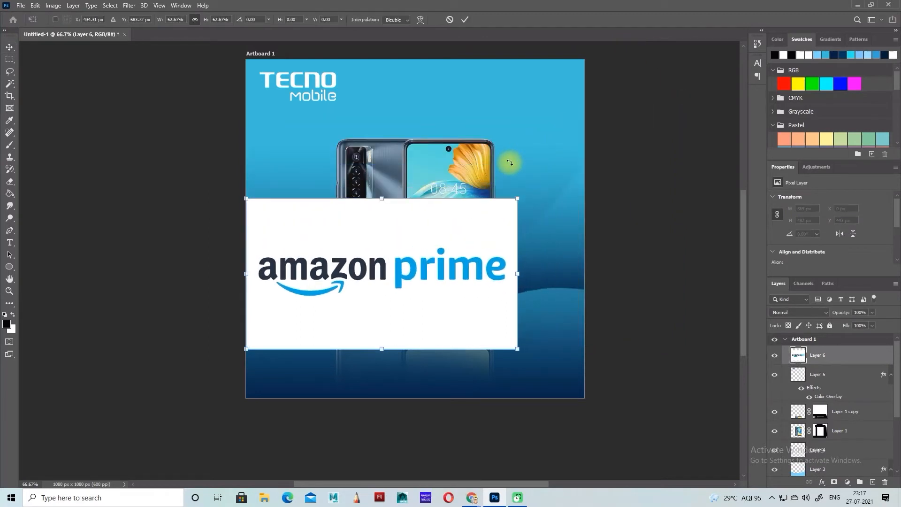
key(Return)
drag(375, 232, 409, 193)
Step: Use the Magic Wand to select the Amazon Prime logo's white background and the white areas enclosed by its letters
click(9, 84)
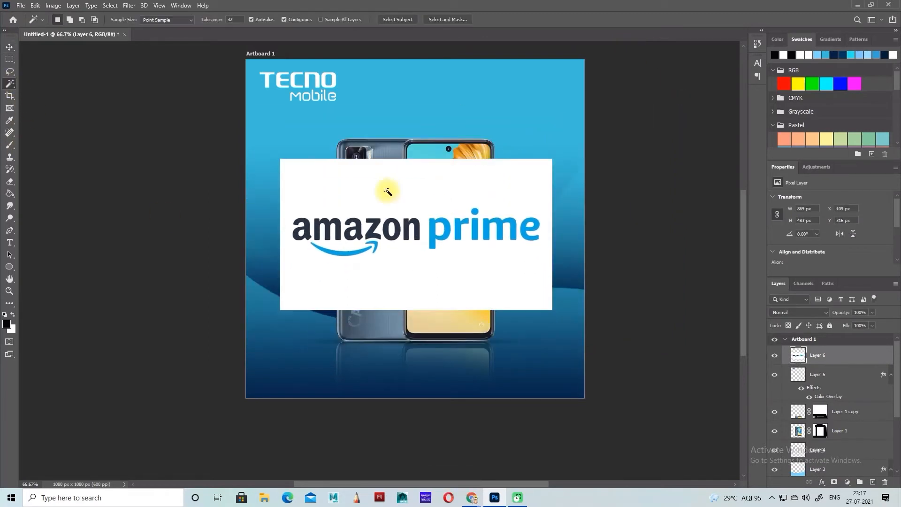
key(ctrl+d)
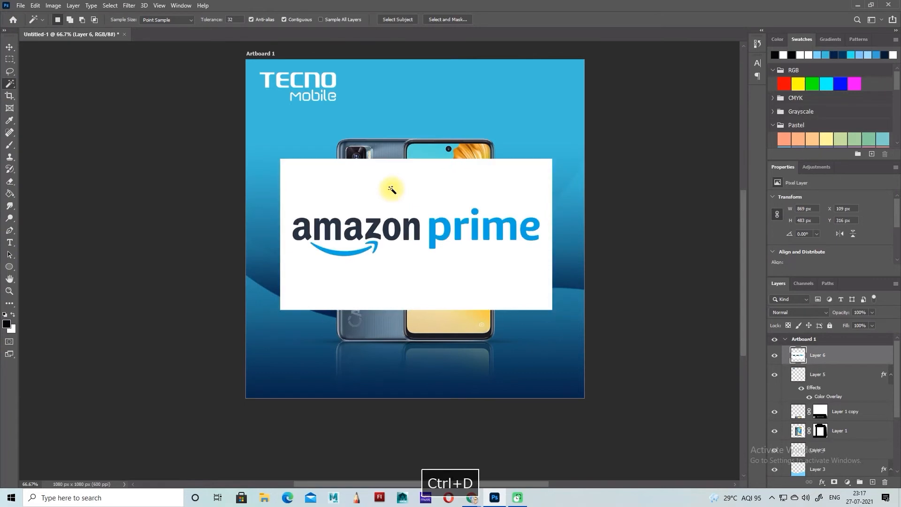
click(425, 227)
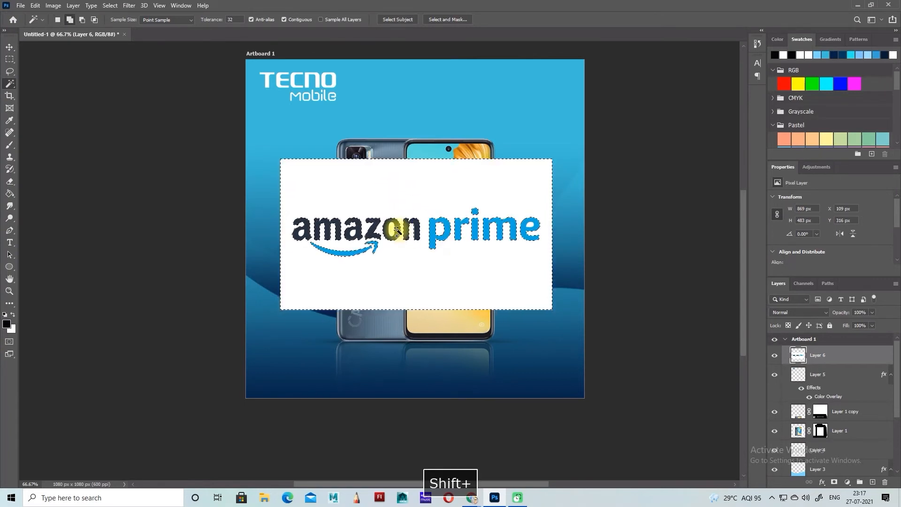
shift+click(351, 235)
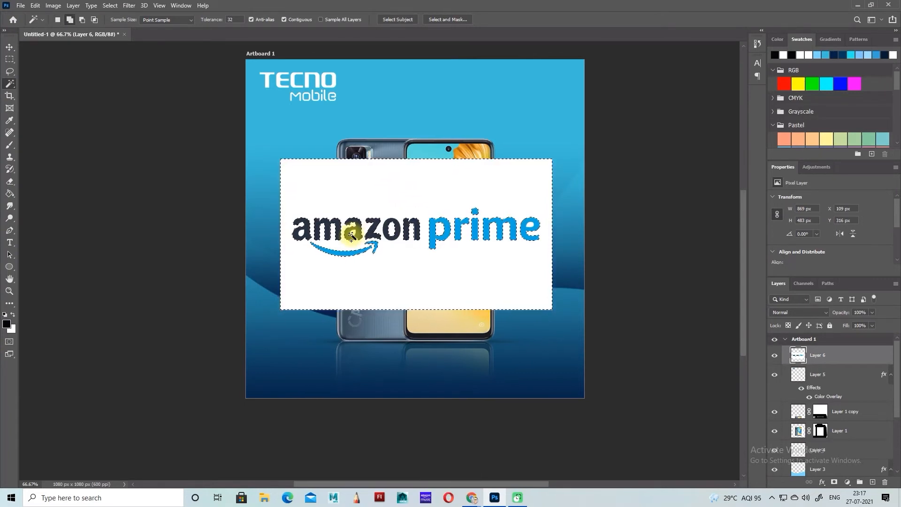
shift+click(301, 234)
shift+click(531, 225)
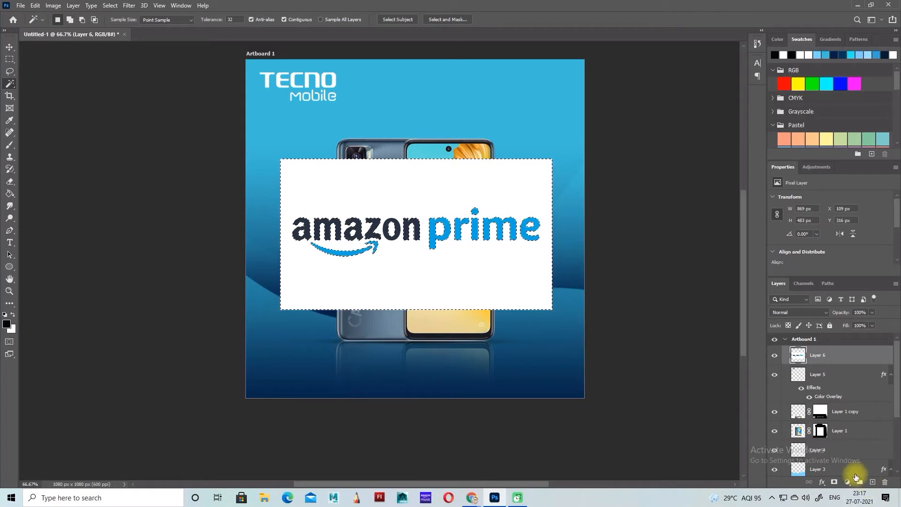
Step: Try to mask out the Amazon Prime logo's white background with the current selection, and undo the mask attempts
alt+click(835, 483)
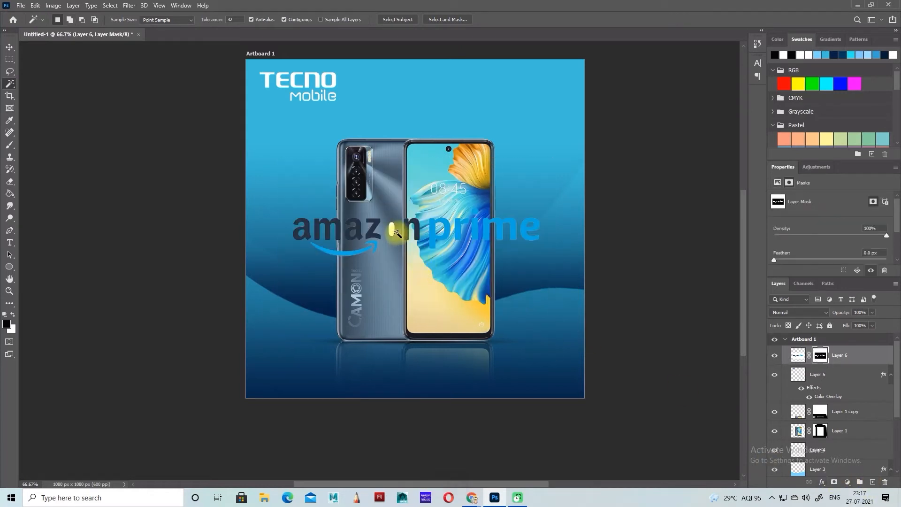
key(ctrl+z)
key(ctrl+z)
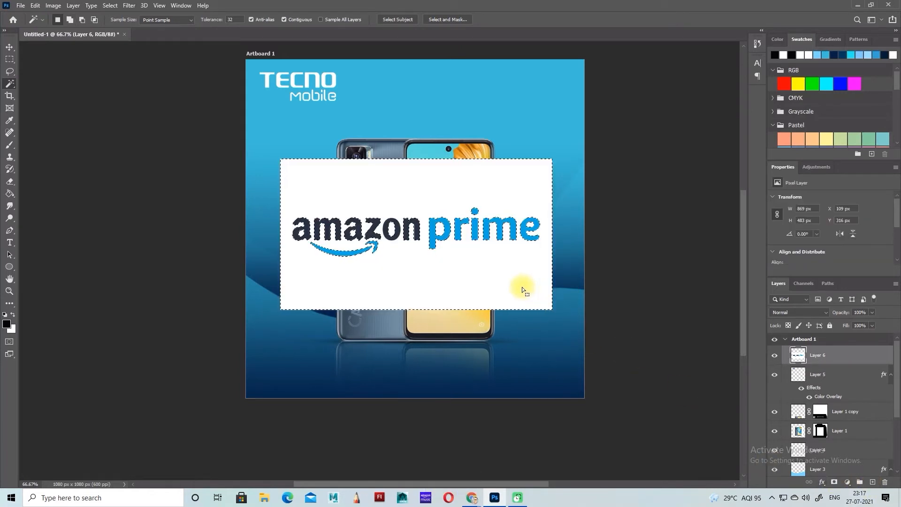
key(ctrl+plus)
key(ctrl+plus)
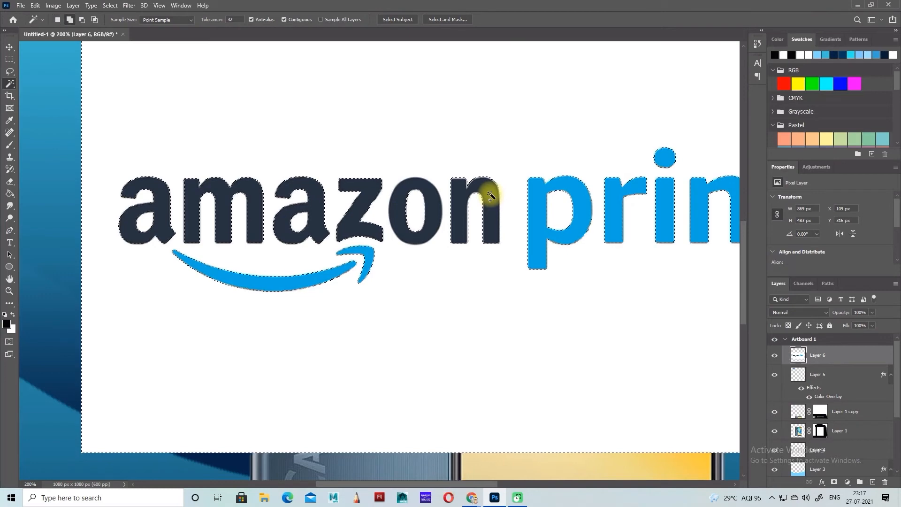
alt+click(491, 195)
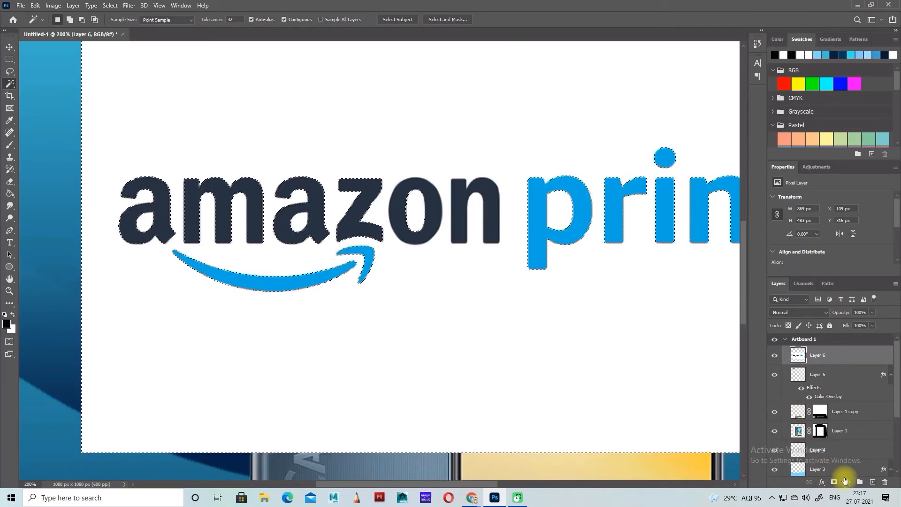
click(835, 482)
key(ctrl+z)
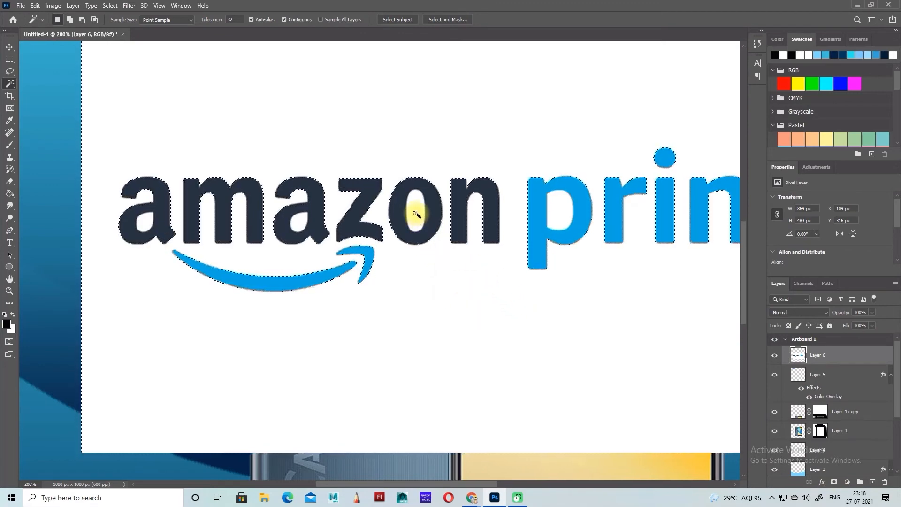
Step: Add the white interiors of the amazon letters to the selection and hide all selected white with a layer mask on Layer 6
shift+click(416, 215)
shift+click(300, 219)
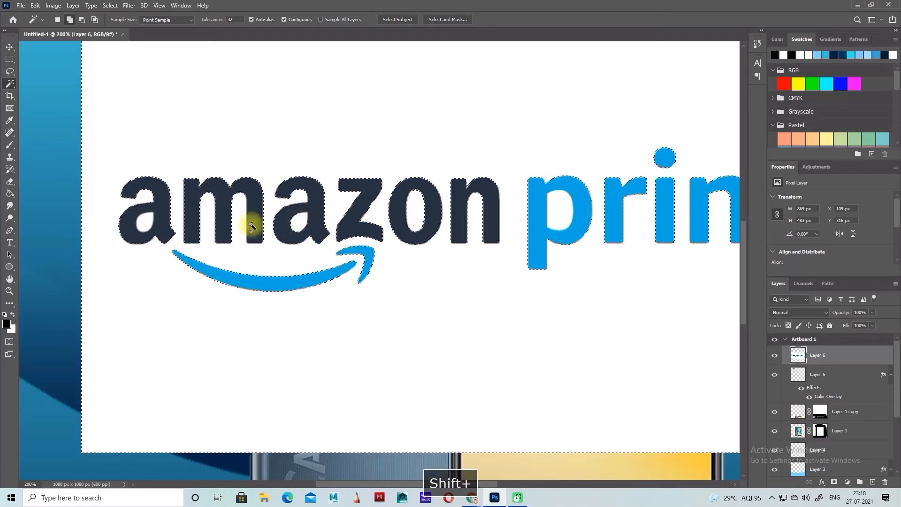
shift+click(143, 225)
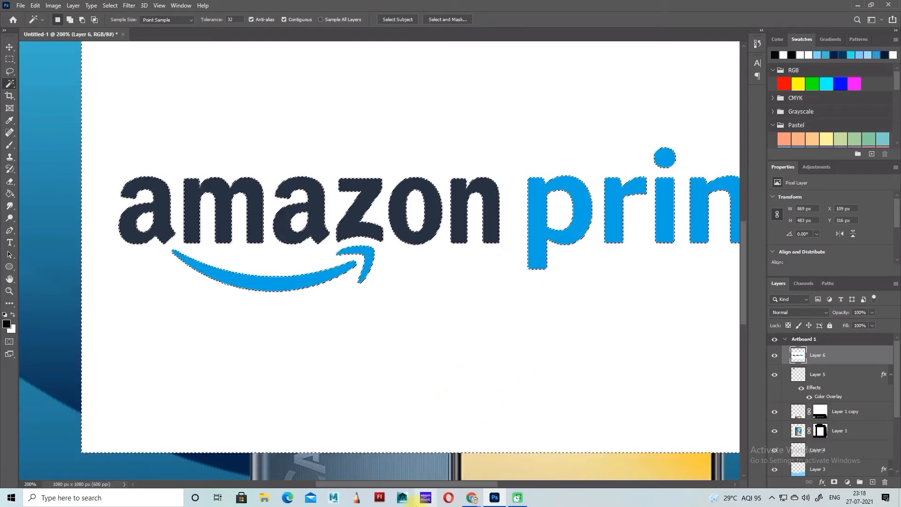
drag(425, 484, 466, 484)
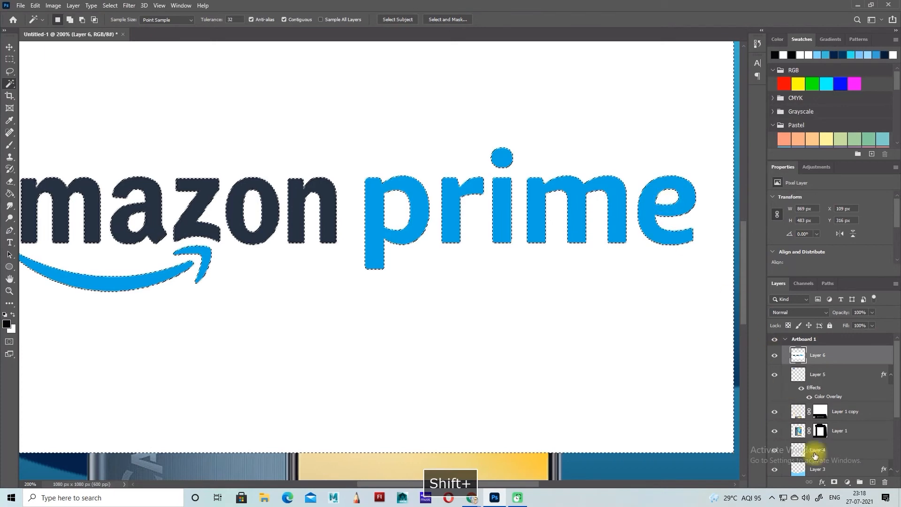
click(835, 482)
key(ctrl+z)
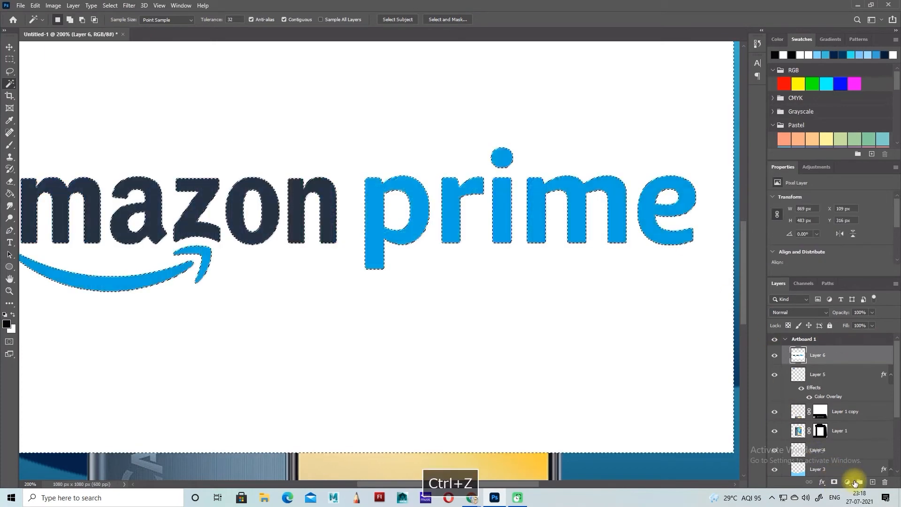
alt+click(835, 482)
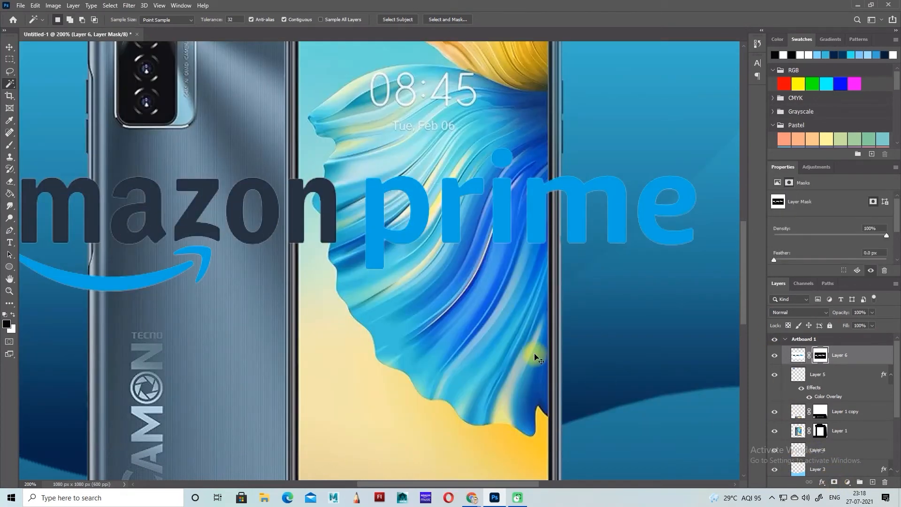
Step: Scale the masked Amazon Prime logo to about 42% and place it above the phone
key(ctrl+minus)
key(ctrl+minus)
key(ctrl+minus)
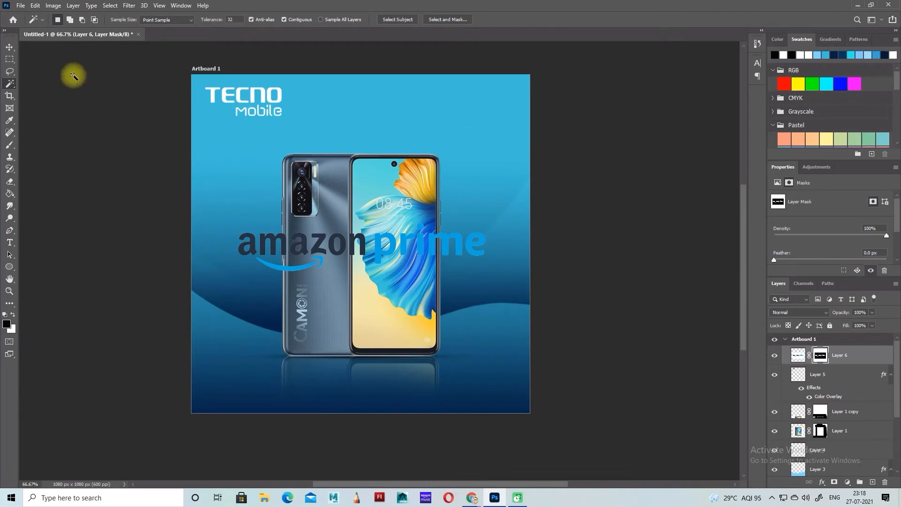
click(9, 47)
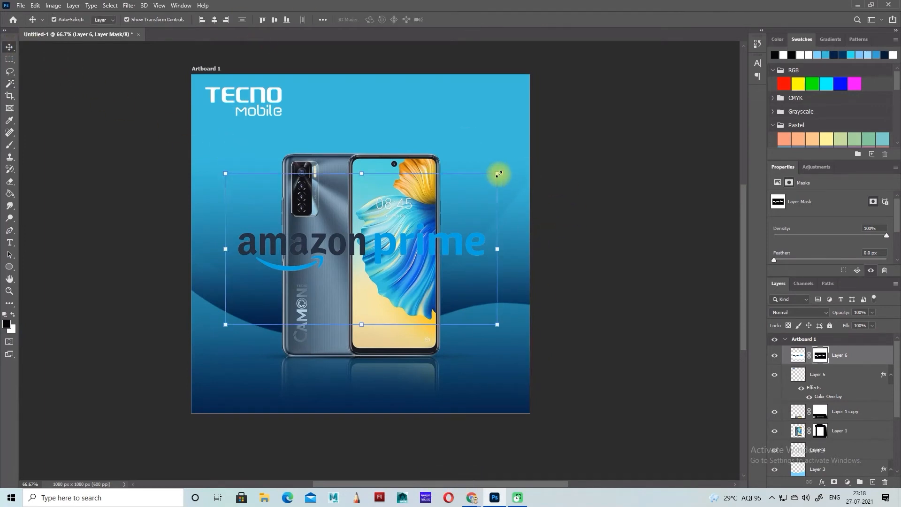
drag(499, 174, 461, 158)
key(super)
click(276, 308)
key(space)
key(space)
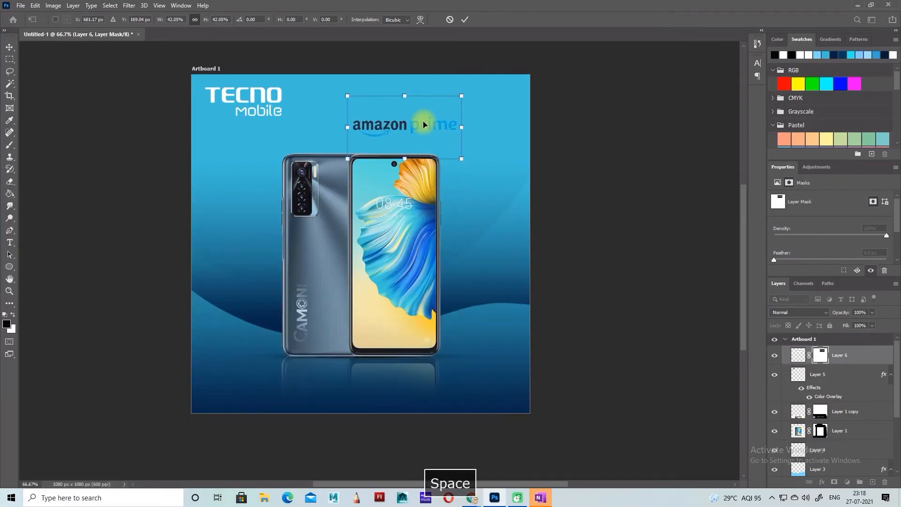
key(Return)
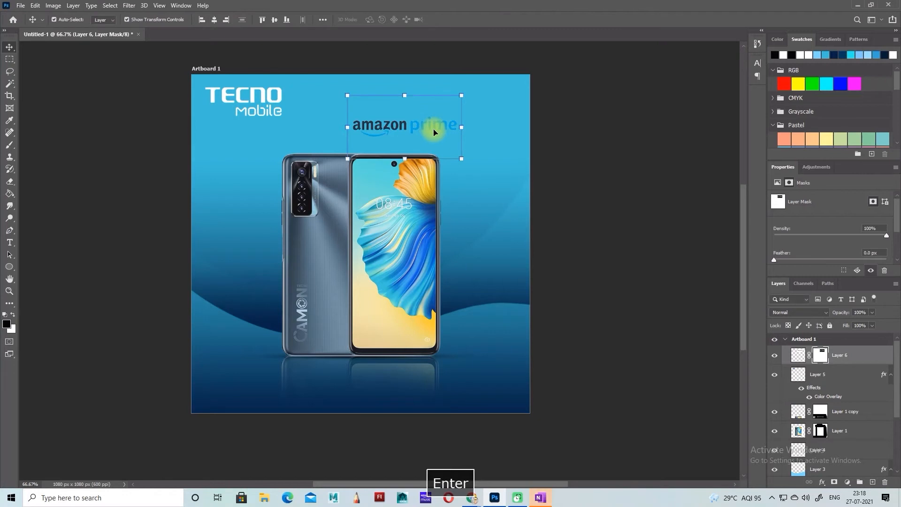
Step: Undo the accidental background shift and move the Amazon Prime logo to about X 446, Y 29 px
drag(432, 128, 418, 115)
key(ctrl+z)
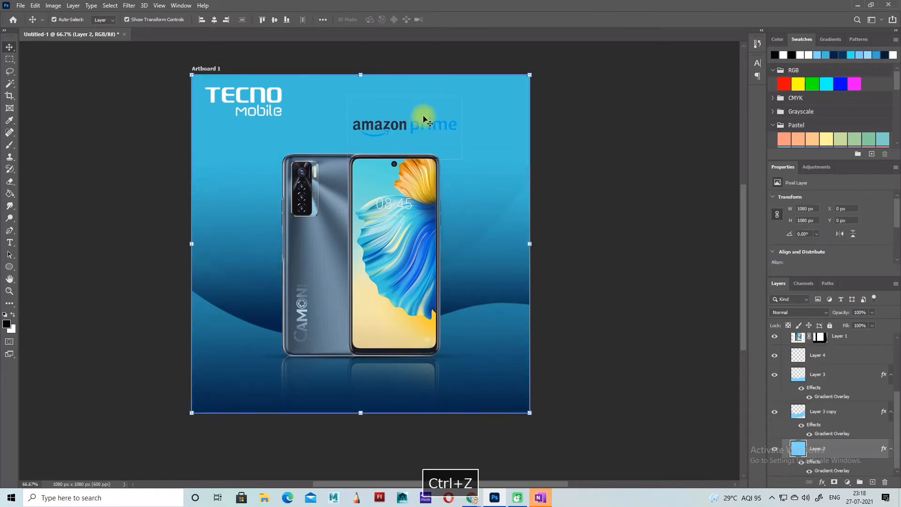
click(416, 126)
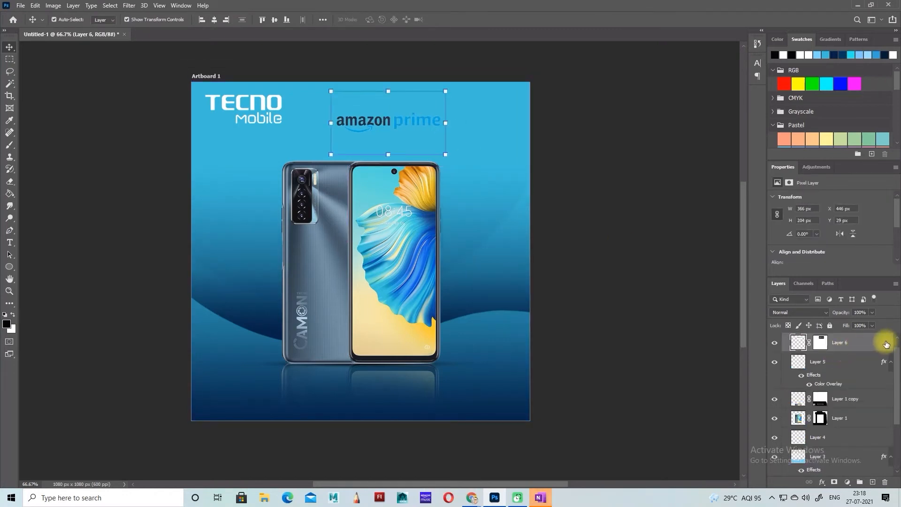
Step: Apply a white Color Overlay to the Amazon Prime logo on Layer 6
double_click(812, 345)
click(541, 225)
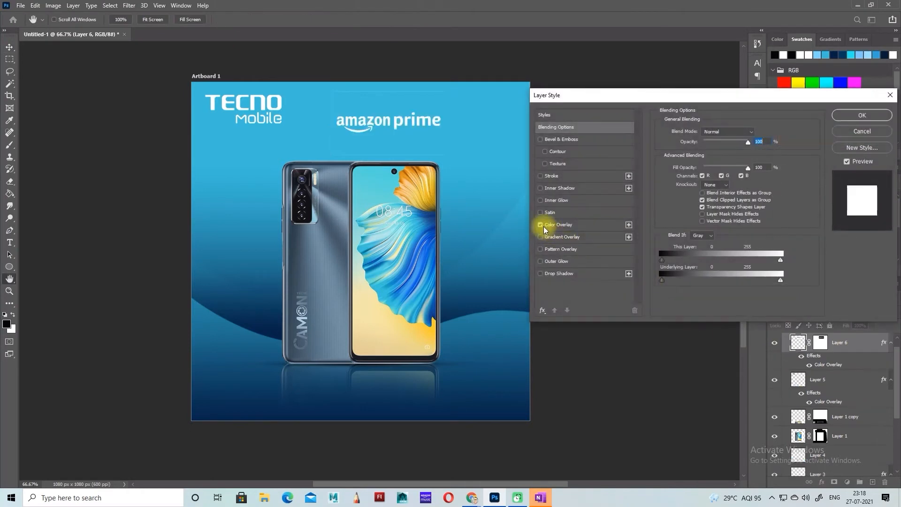
click(862, 116)
Step: Move the Amazon Prime logo to about X 552, Y 13 px and place the TECNO logo beside it at about 87% scale, X 294, Y 47 px
drag(415, 123, 448, 117)
click(267, 105)
drag(267, 104, 343, 109)
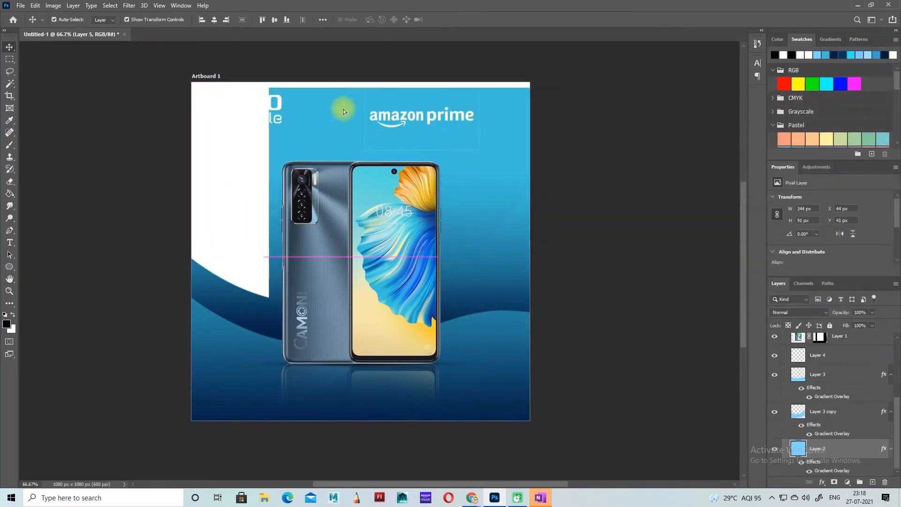
key(ctrl+z)
drag(258, 115, 350, 99)
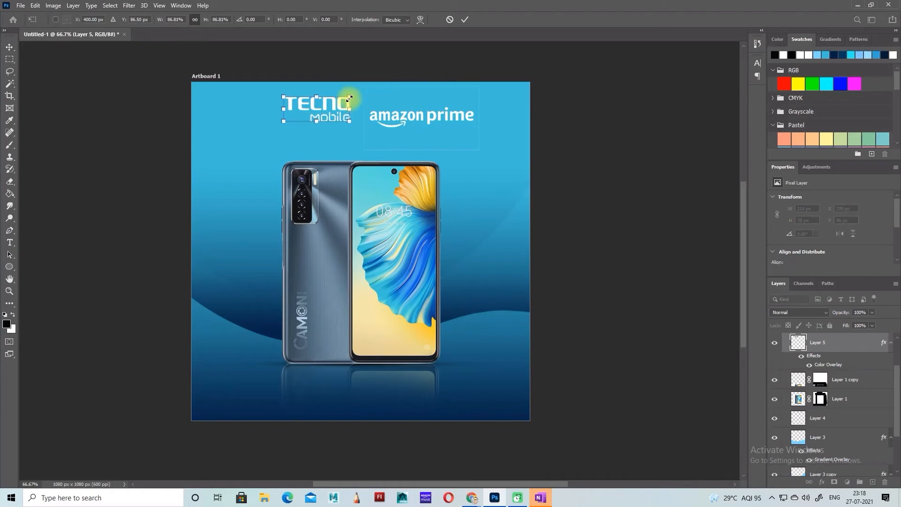
key(Return)
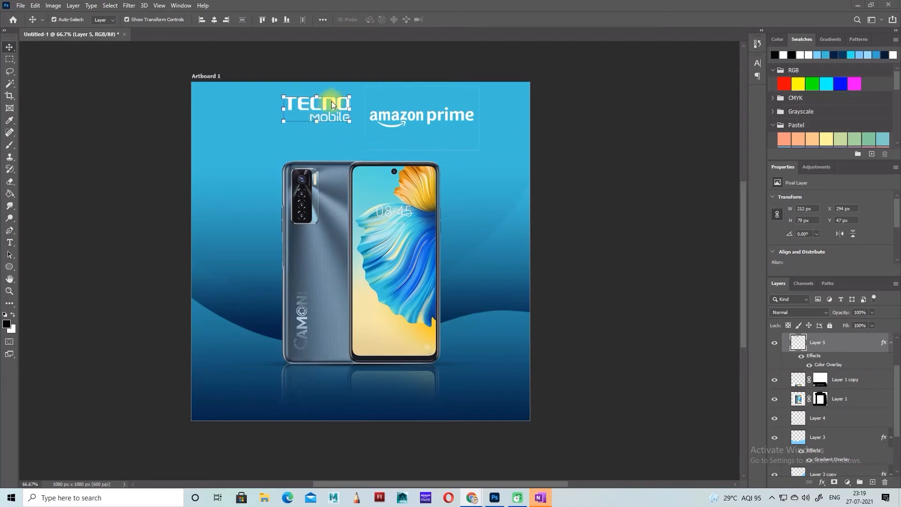
Step: Move the Amazon Prime logo closer to the TECNO Mobile logo, to about X 540, Y 19 px
key(space)
click(403, 115)
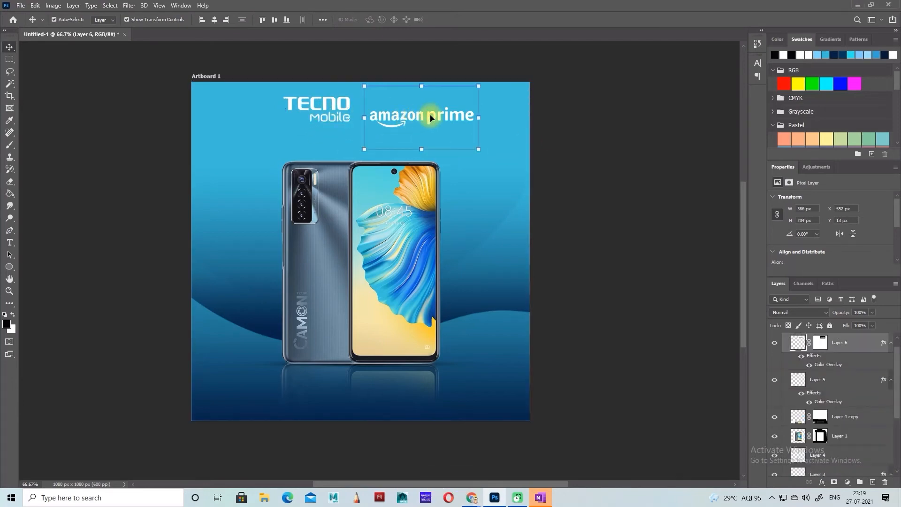
key(ctrl+plus)
key(ctrl+plus)
key(ctrl+plus)
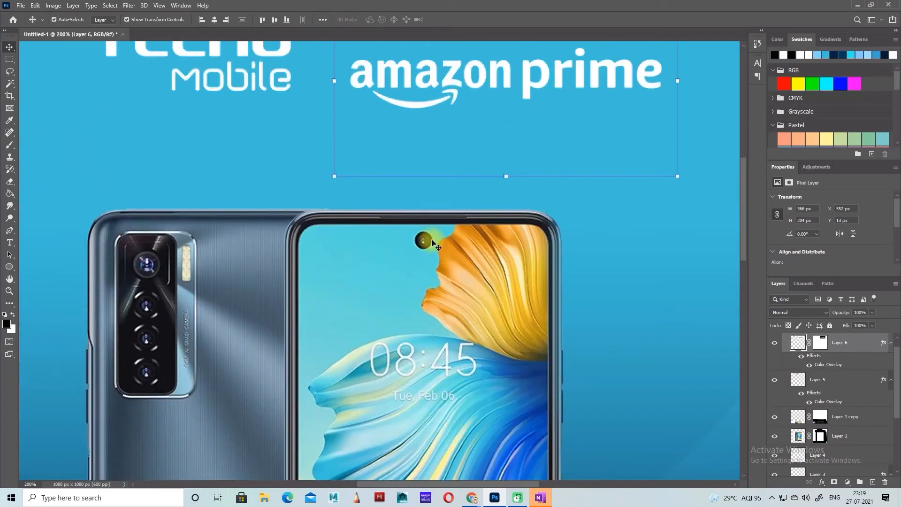
scroll(432, 240, up, 4)
mouse_move(429, 221)
mouse_down()
mouse_move(406, 204)
mouse_move(418, 227)
mouse_up()
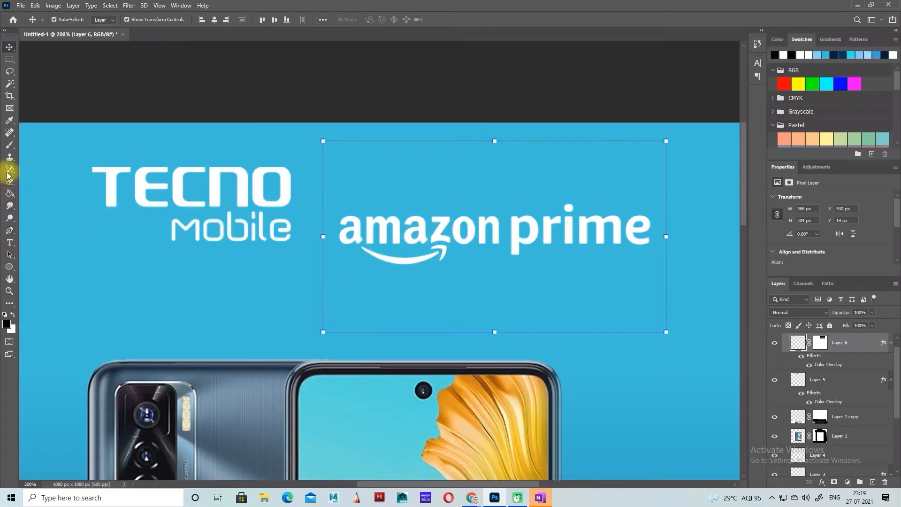
Step: Set up a Brush with 100% hardness and reduce its size to fit the empty area above the Amazon Prime logo
click(9, 144)
click(60, 19)
drag(54, 71, 325, 76)
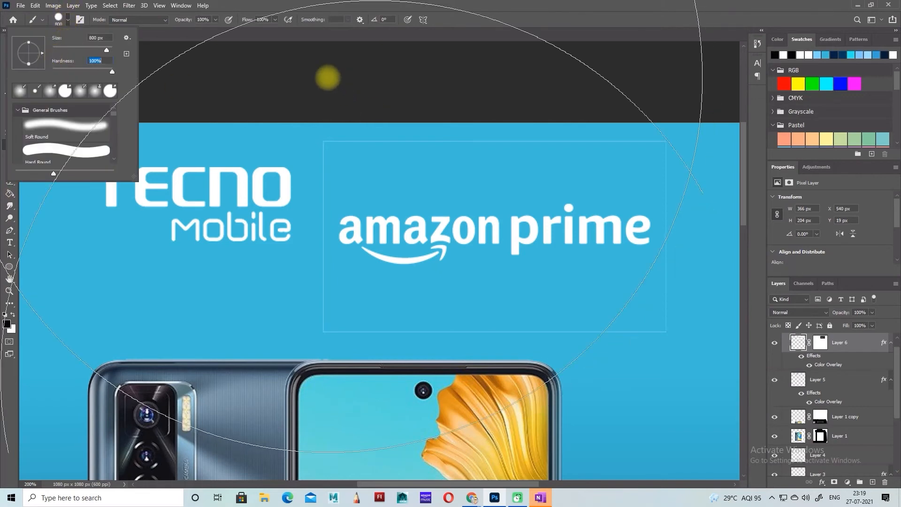
click(569, 4)
key(bracketleft)
key(bracketleft)
key(bracketleft)
key(bracketleft)
key(bracketleft)
key(bracketleft)
key(bracketleft)
key(bracketleft)
key(bracketleft)
key(bracketleft)
key(bracketleft)
key(bracketleft)
key(bracketleft)
key(bracketleft)
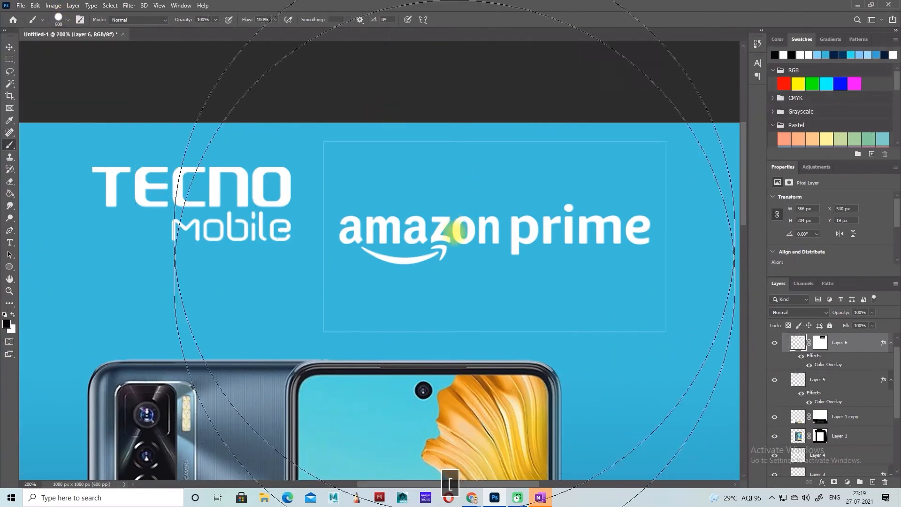
drag(340, 149, 394, 150)
key(bracketleft)
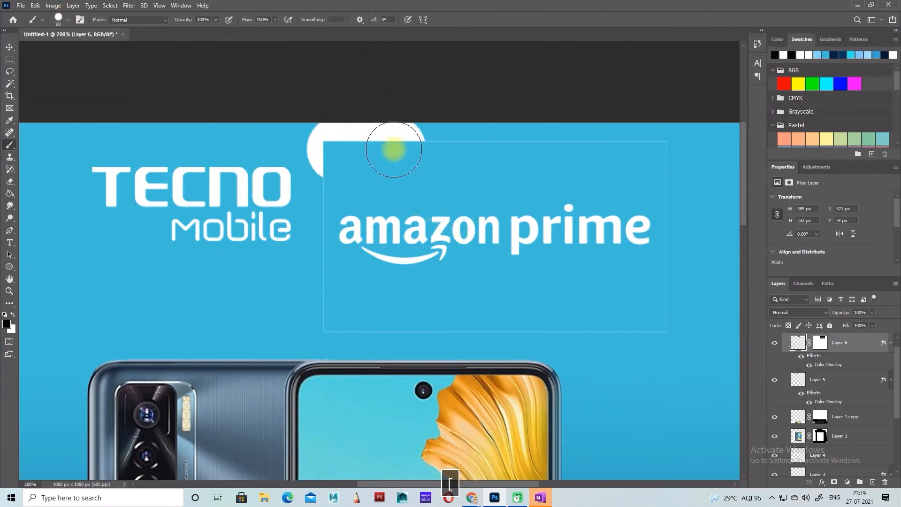
key(ctrl+z)
Step: Paint black on the layer mask of Layer 6 along the upper edge above the Amazon Prime logo
click(821, 343)
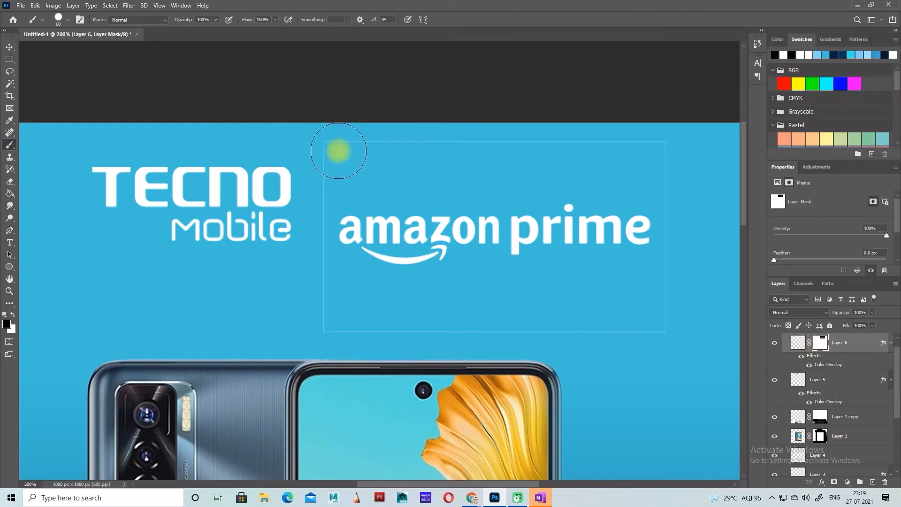
mouse_move(405, 149)
mouse_down()
mouse_move(660, 151)
mouse_move(686, 196)
mouse_move(693, 274)
mouse_move(677, 355)
mouse_move(367, 338)
mouse_move(316, 311)
mouse_move(304, 231)
mouse_move(307, 125)
mouse_up()
Step: Move the Amazon Prime logo up so it lines up vertically with the TECNO Mobile logo, and deselect it
click(10, 47)
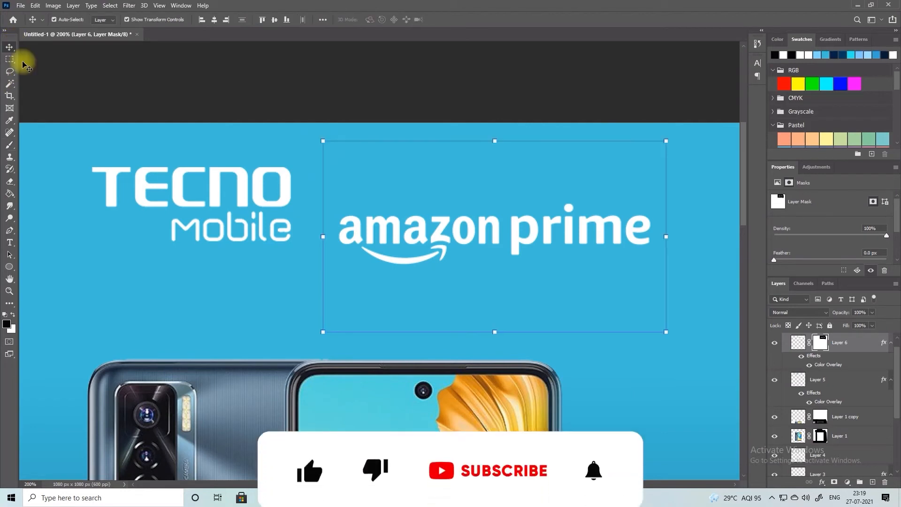
drag(442, 234, 446, 203)
click(362, 97)
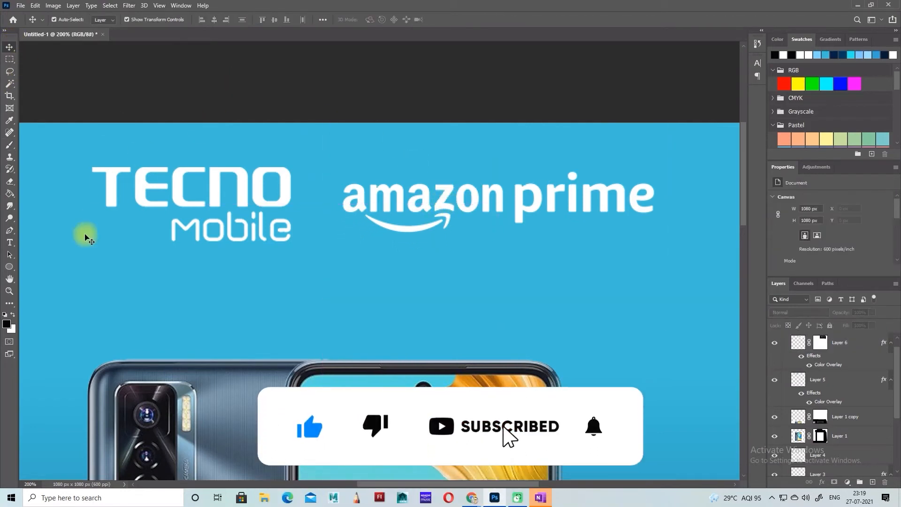
Step: Draw a thin white vertical rectangle, about 2 × 87 px, as a divider between the TECNO Mobile and Amazon Prime logos
click(10, 267)
click(47, 266)
key(x)
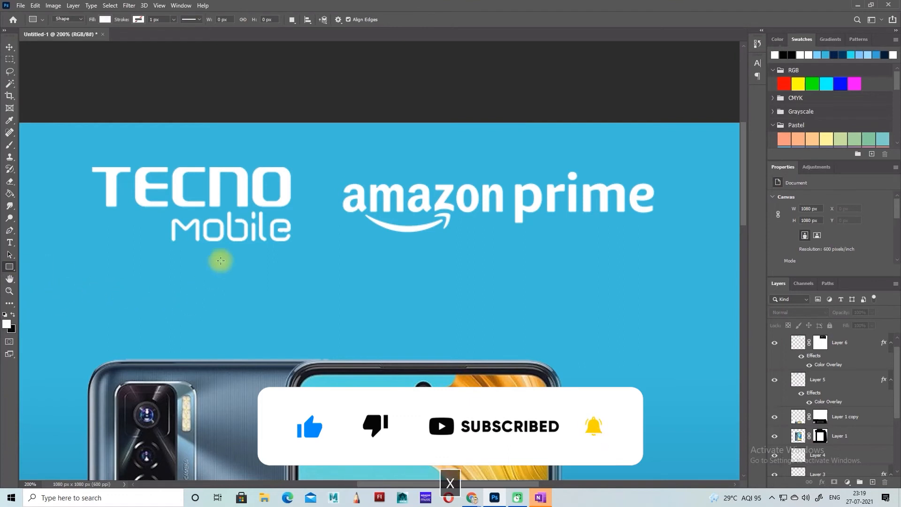
drag(320, 165, 319, 245)
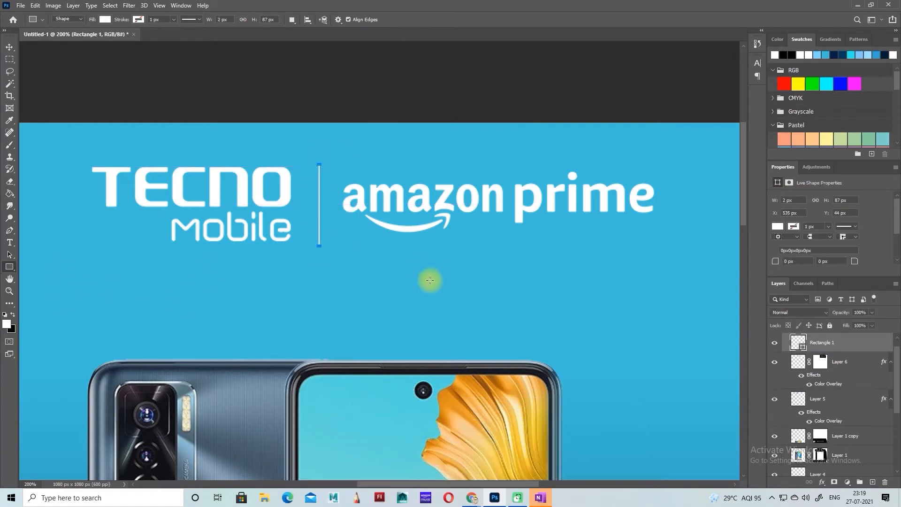
Step: Lock the background layer behind the logos
key(ctrl+minus)
key(ctrl+minus)
click(10, 47)
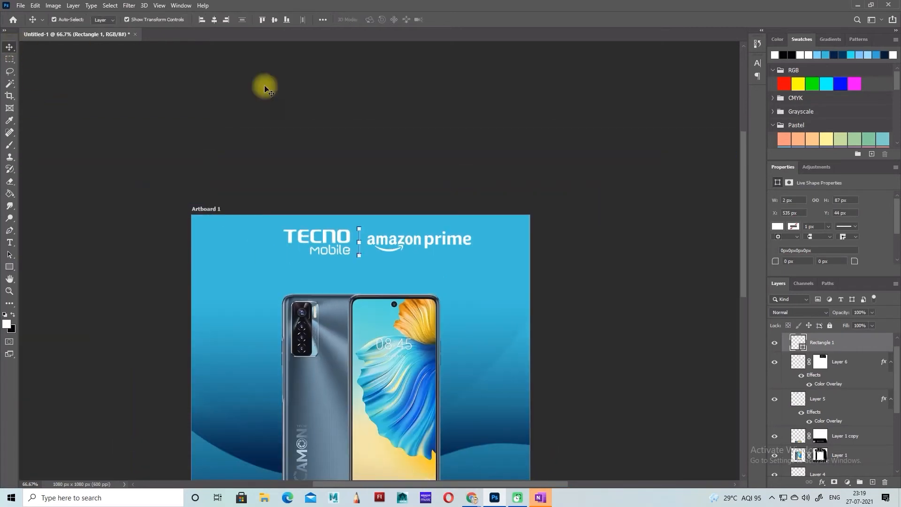
click(488, 262)
click(830, 325)
Step: Select the divider and both logos together and move them below the phone, near the artboard's lower edge
drag(285, 158, 506, 256)
click(554, 289)
click(360, 240)
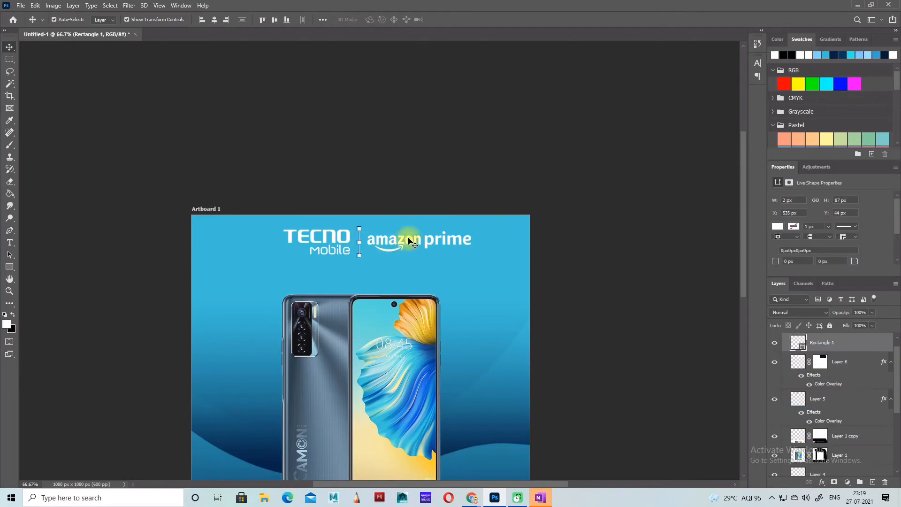
shift+click(413, 241)
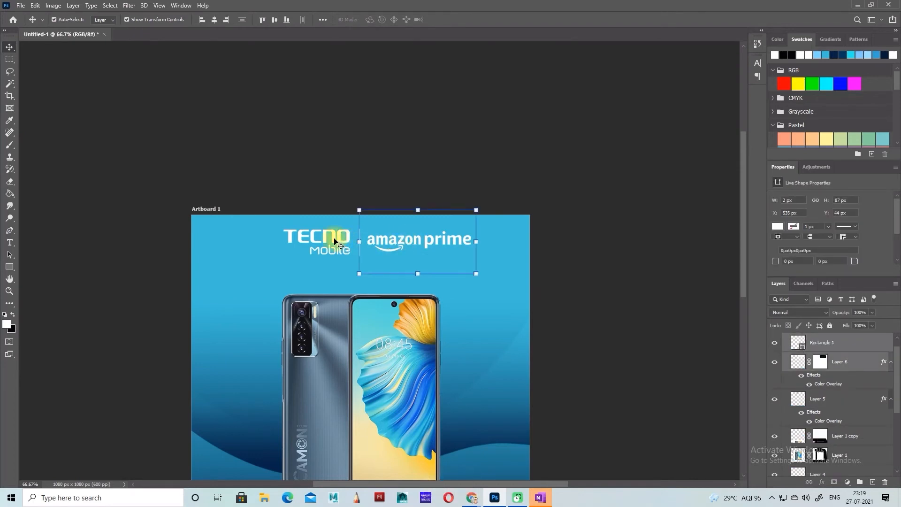
shift+click(335, 241)
scroll(335, 242, down, 5)
drag(335, 122, 336, 407)
click(644, 381)
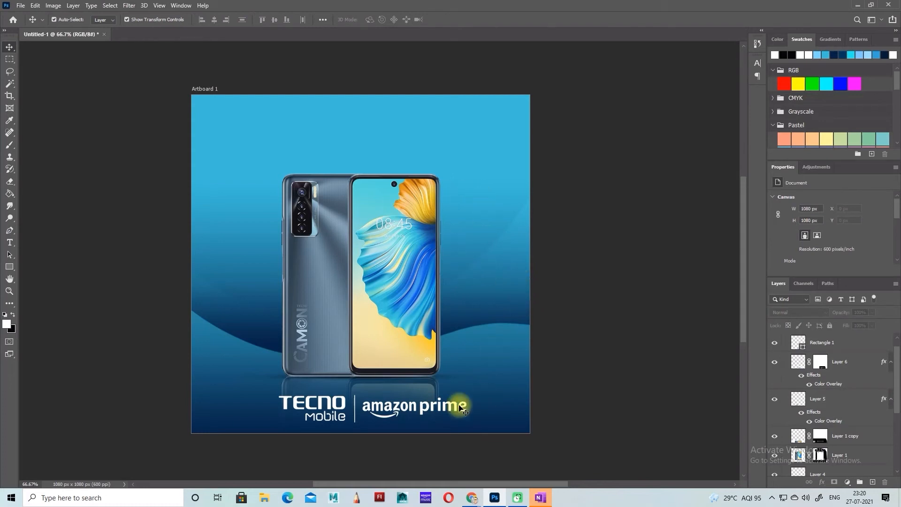
Step: Add a text box about 580 × 179 px above the phone with the 9 pt heading CAMON17
key(t)
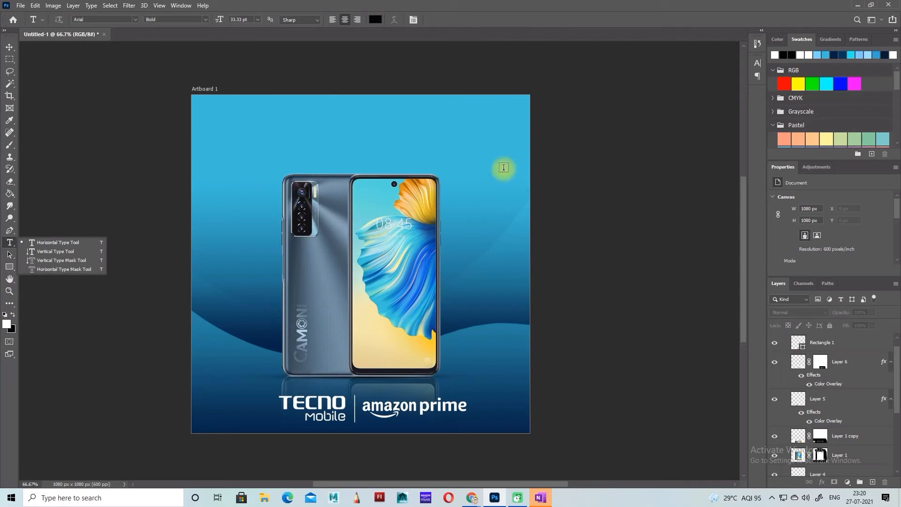
drag(279, 111, 460, 167)
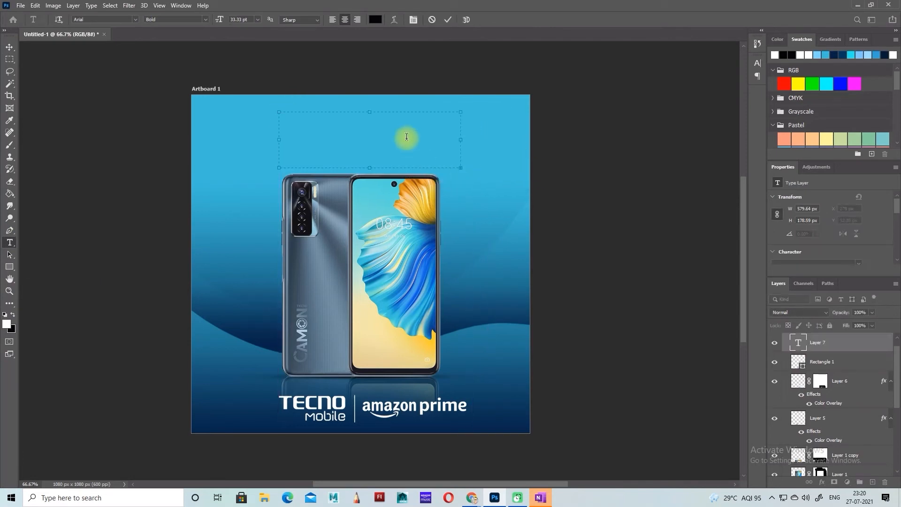
key(shift+x)
key(BackSpace)
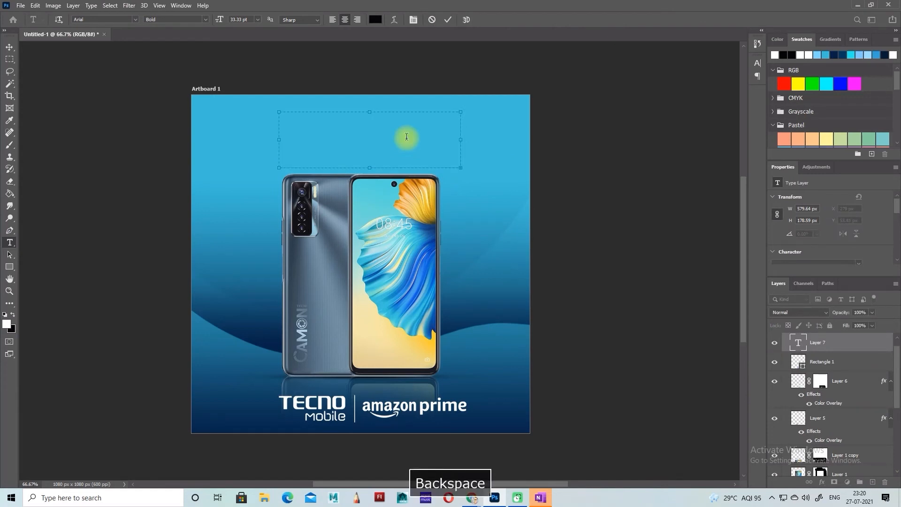
click(258, 19)
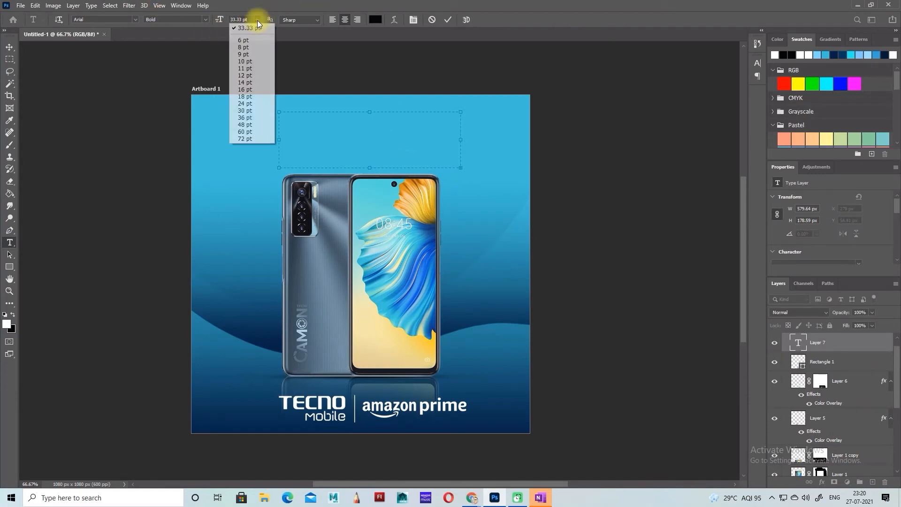
click(248, 55)
text(CA)
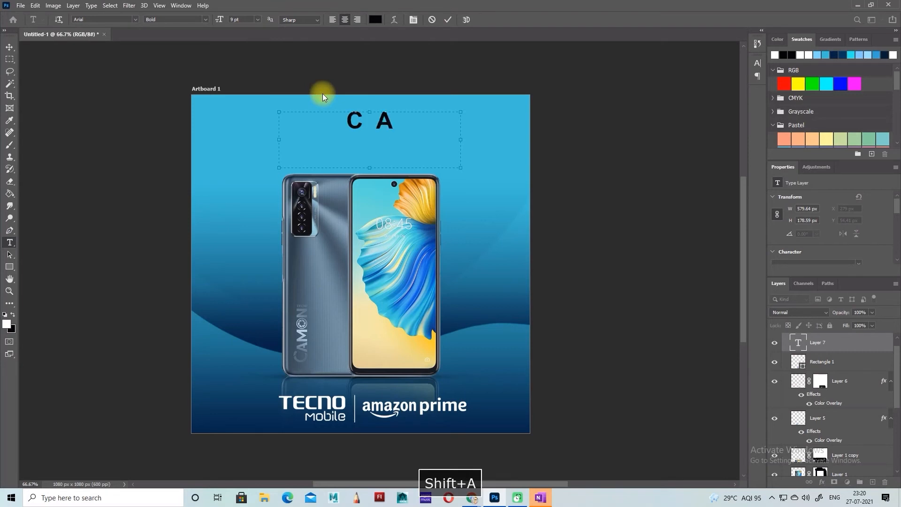
text(MON)
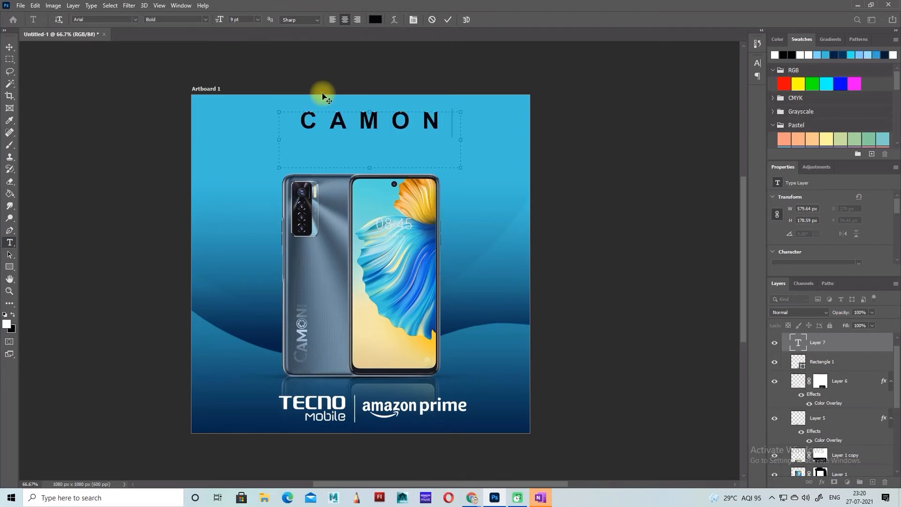
text(17)
Step: Set the tracking of the CAMON17 heading to 0 and its text colour to white
key(ctrl+a)
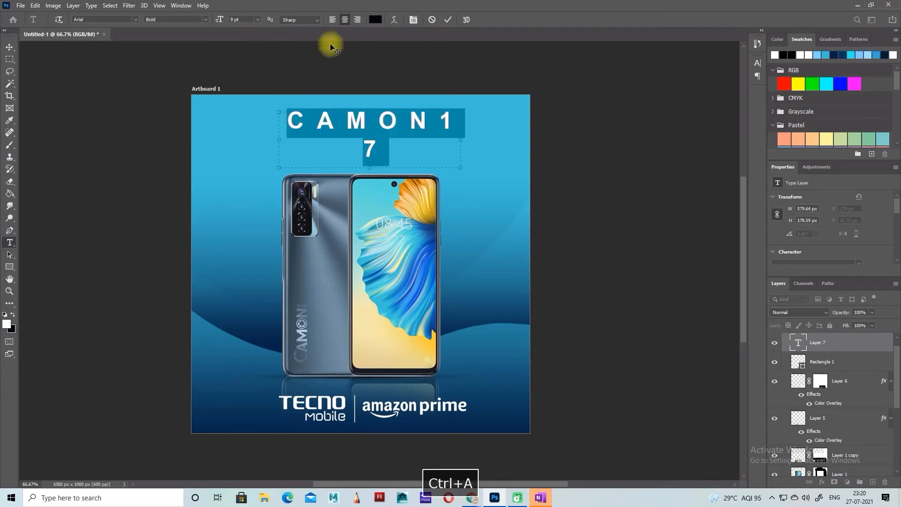
click(413, 19)
click(741, 97)
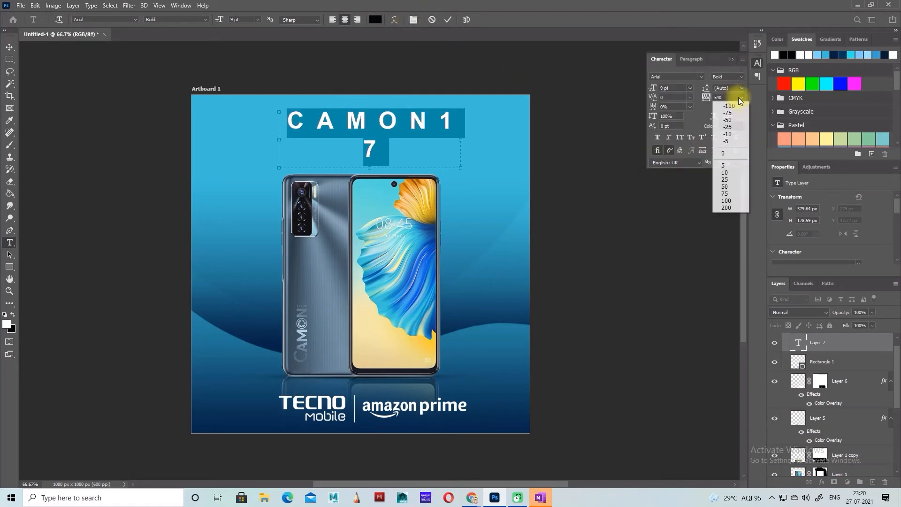
click(731, 150)
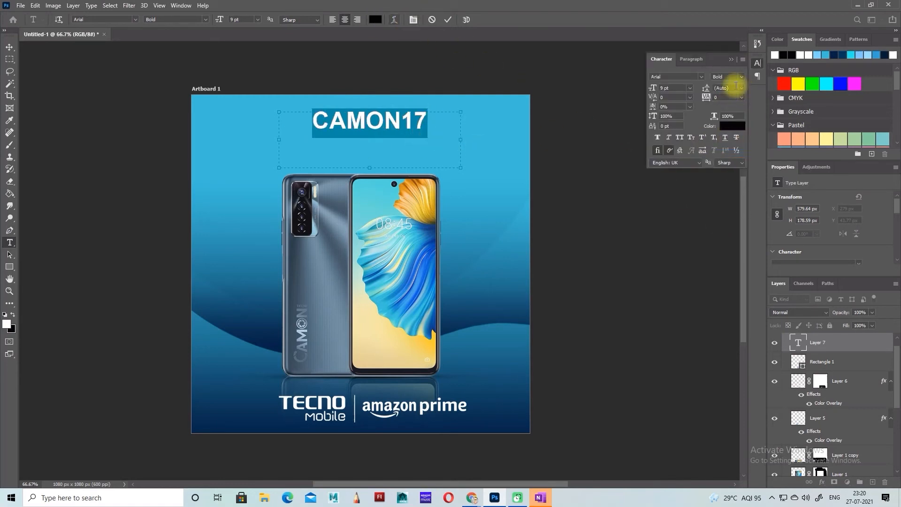
click(729, 130)
drag(610, 161, 516, 70)
click(796, 98)
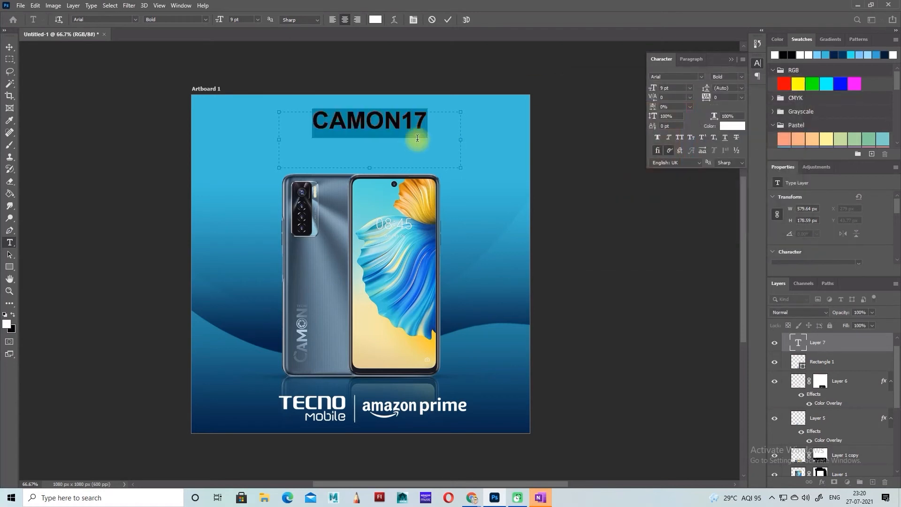
Step: Colour the digits 17 in the CAMON17 heading blue, #0c55e9
click(429, 125)
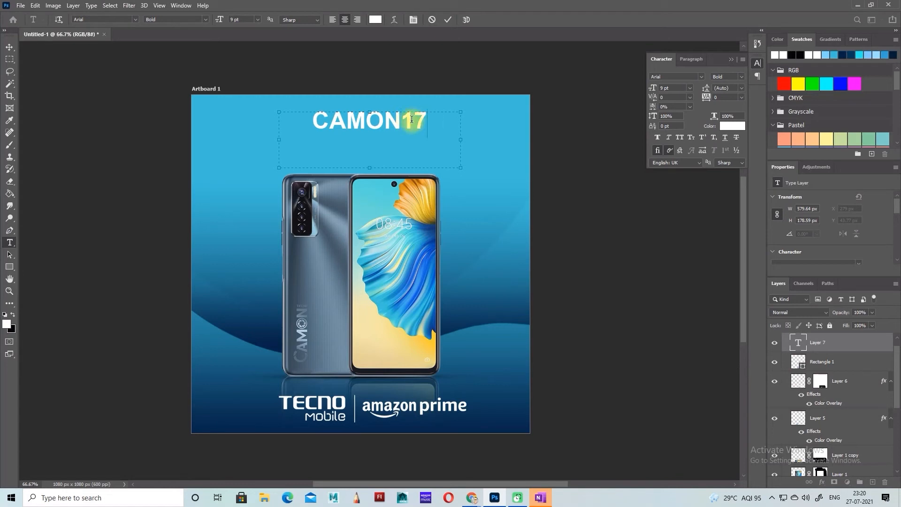
double_click(412, 119)
click(433, 121)
drag(433, 120, 400, 121)
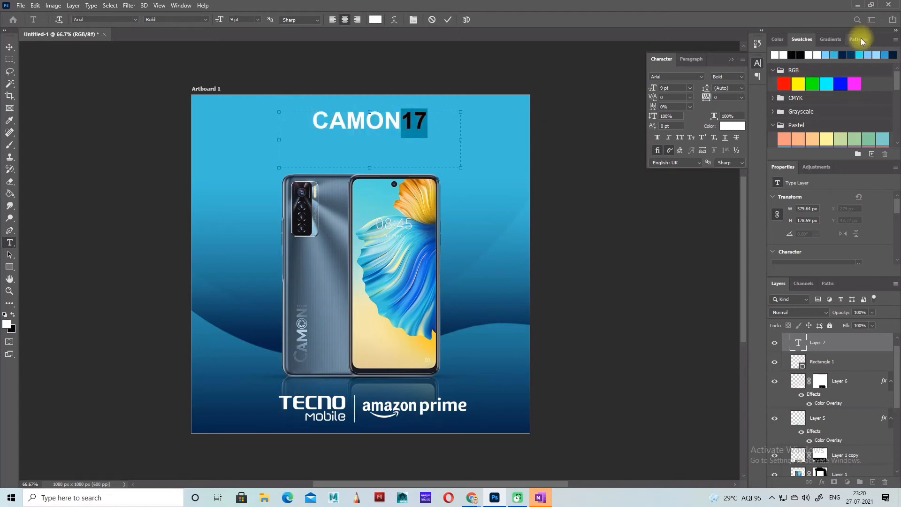
click(841, 83)
click(435, 128)
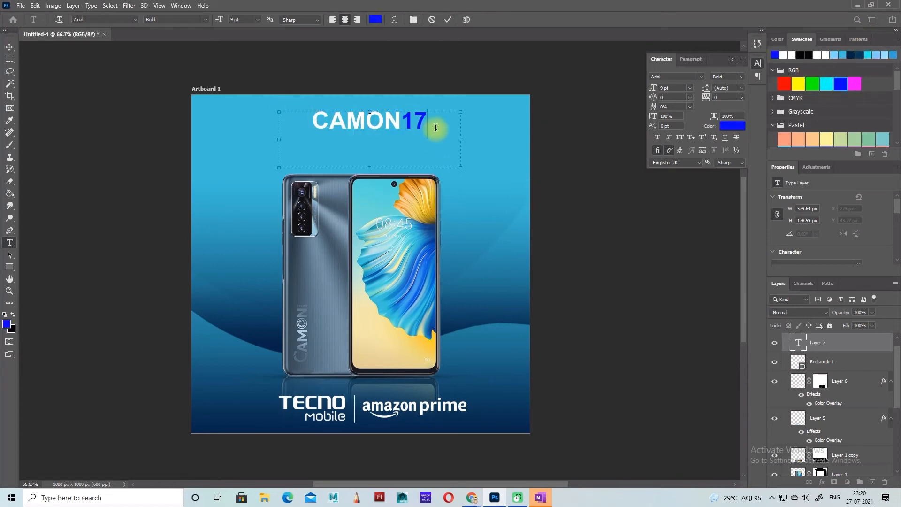
drag(436, 126, 406, 122)
click(735, 126)
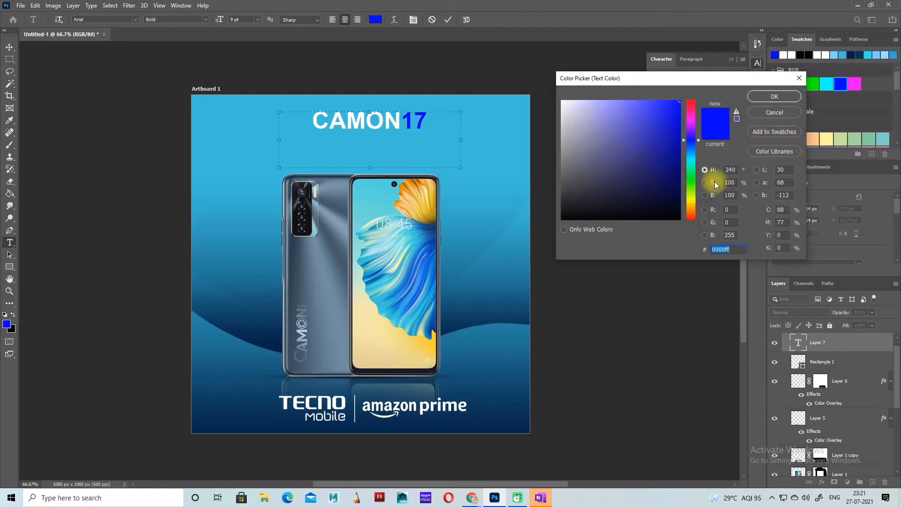
mouse_move(693, 141)
mouse_down()
mouse_move(670, 131)
mouse_move(676, 111)
mouse_up()
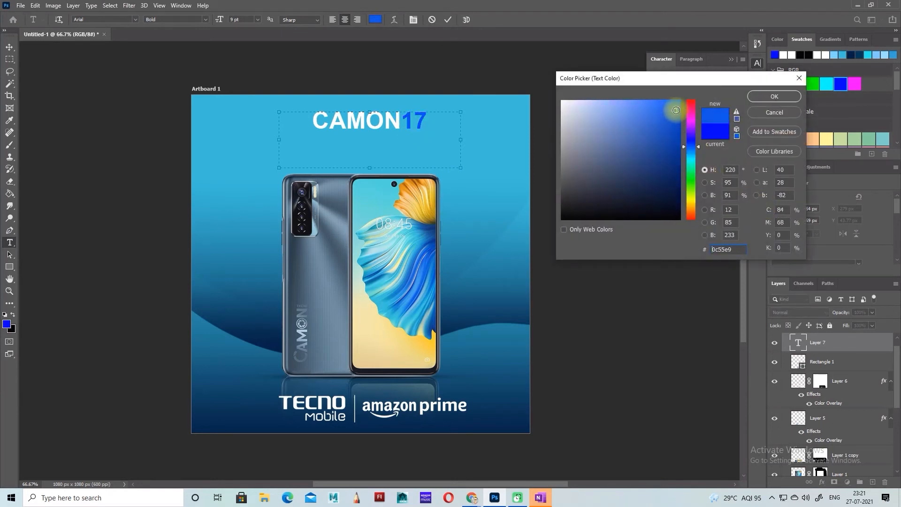
click(774, 96)
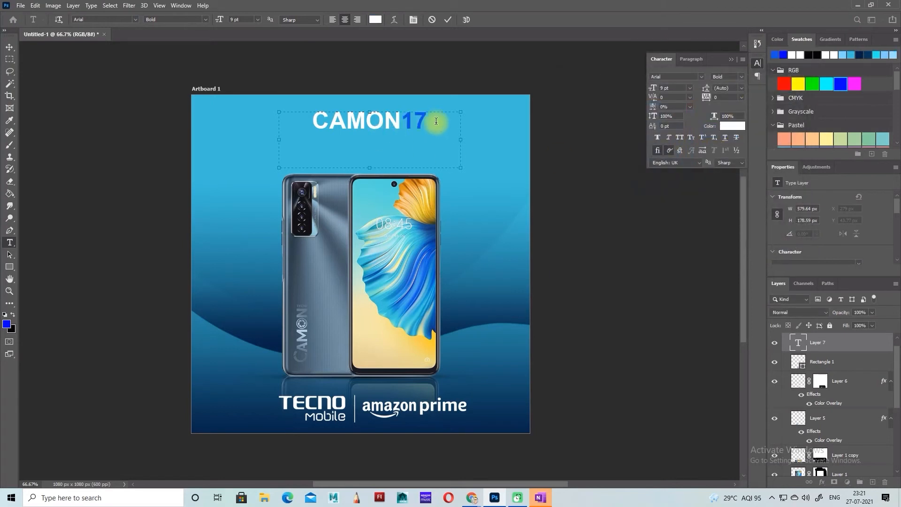
Step: Set the whole CAMON17 heading in Segoe UI Emoji and apply faux bold
drag(437, 120, 323, 71)
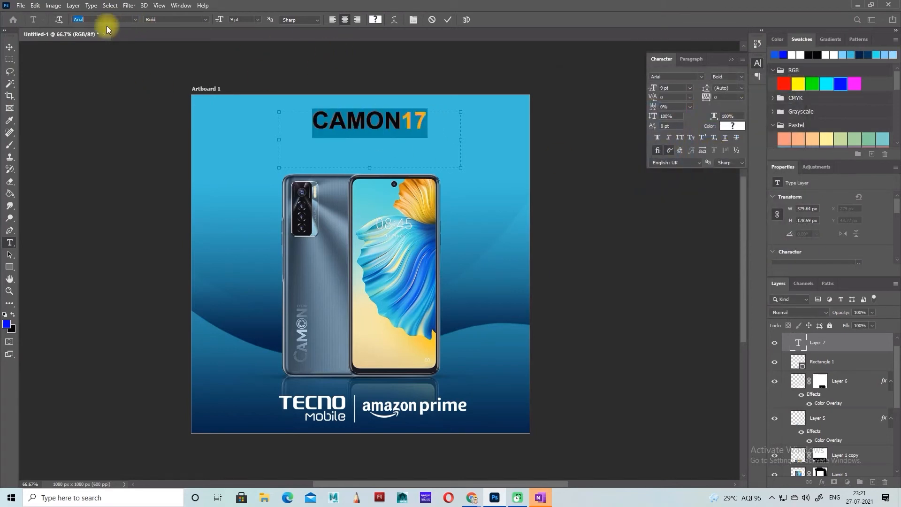
key(Up)
key(Up)
key(Up)
key(Up)
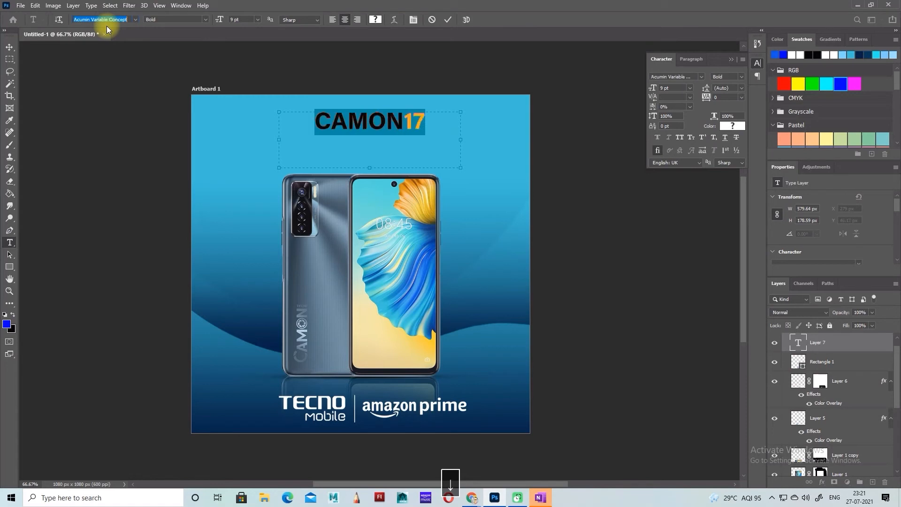
key(Up)
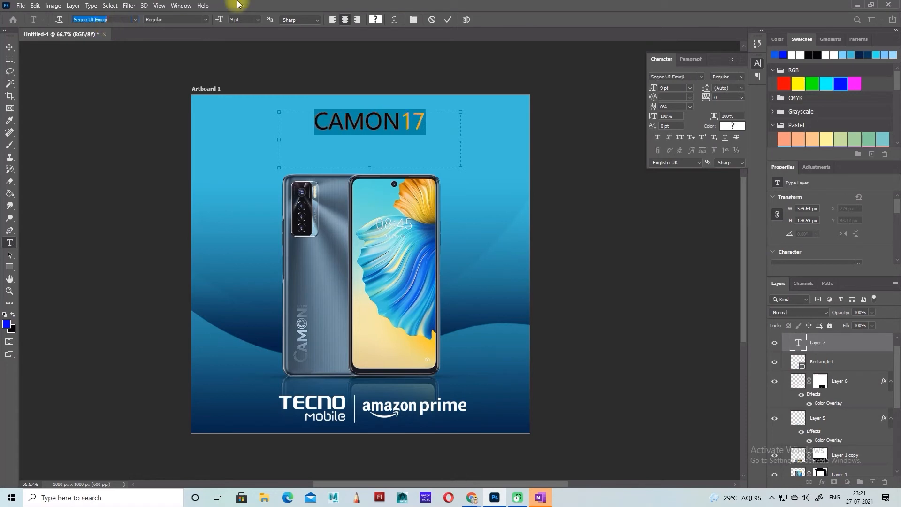
click(658, 137)
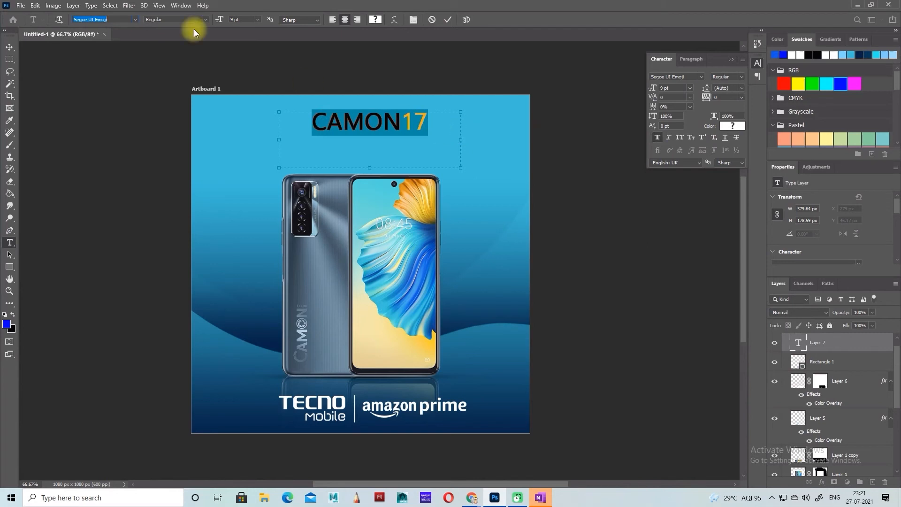
Step: Set the CAMON17 heading in 12 pt Century Gothic Bold without faux bold and shorten its text box to fit the line
click(427, 129)
drag(444, 128, 131, 21)
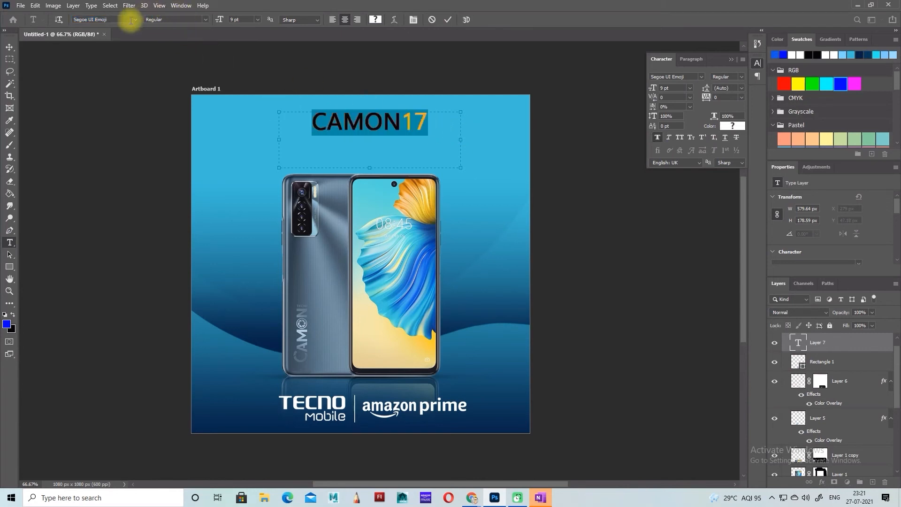
key(Down)
key(Down)
key(Down)
key(Down)
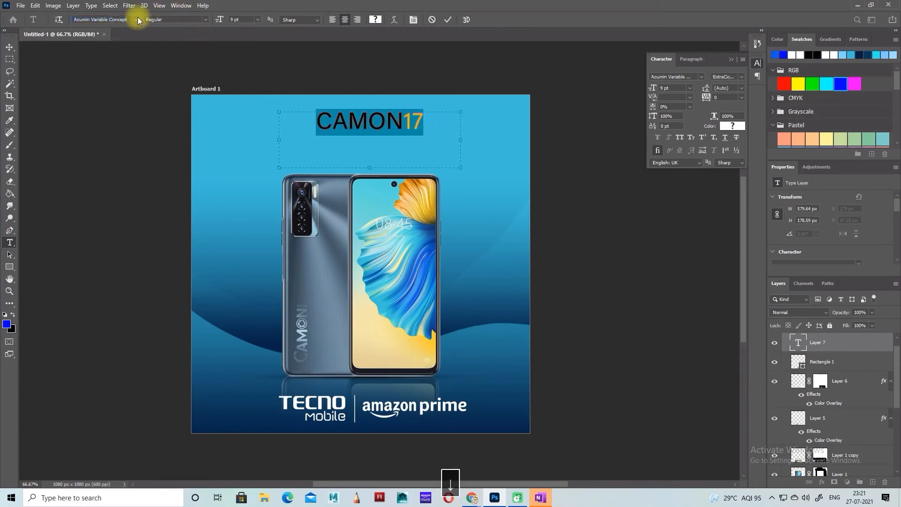
key(Down)
key(Down)
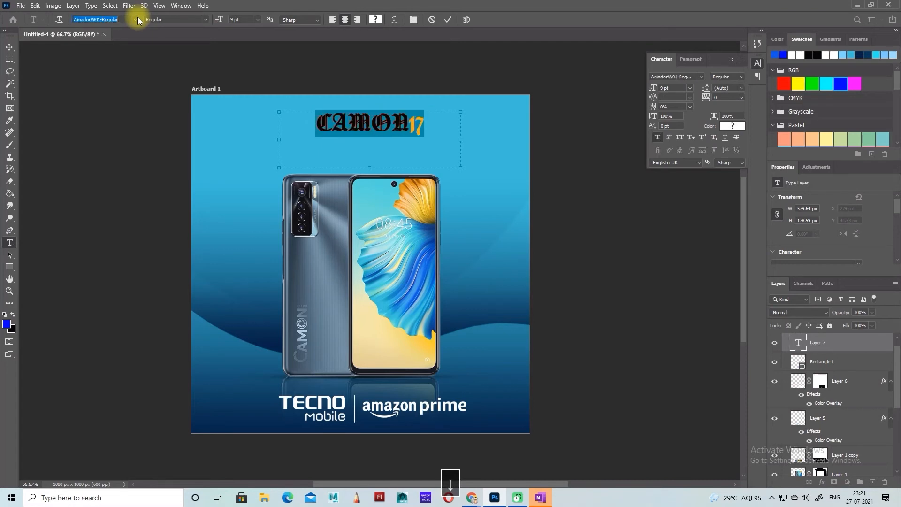
click(205, 20)
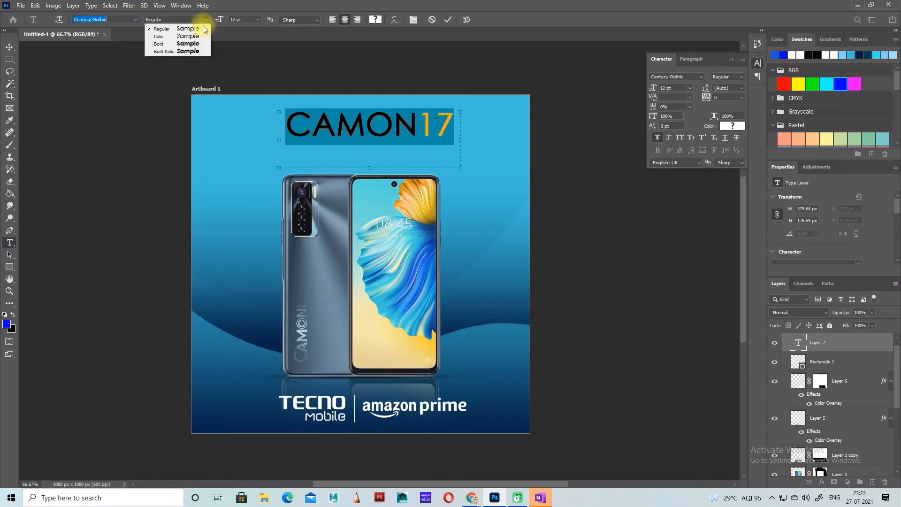
click(197, 44)
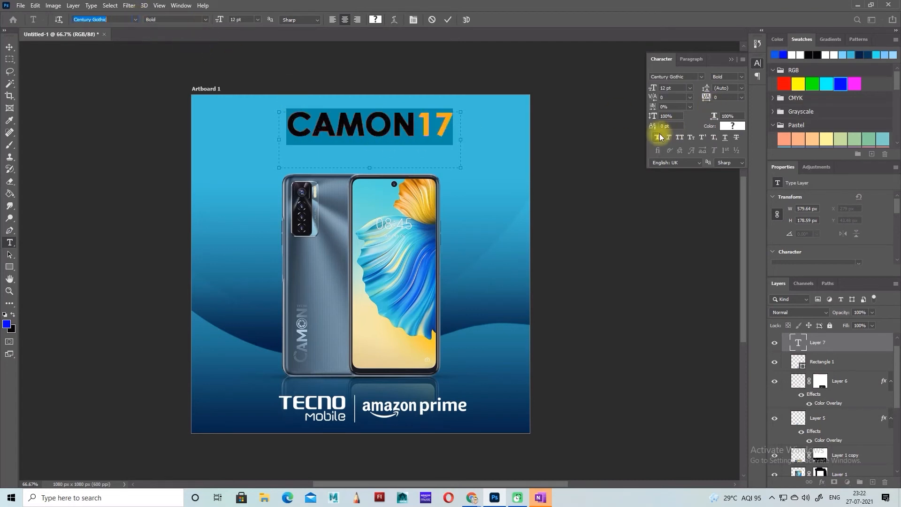
click(450, 127)
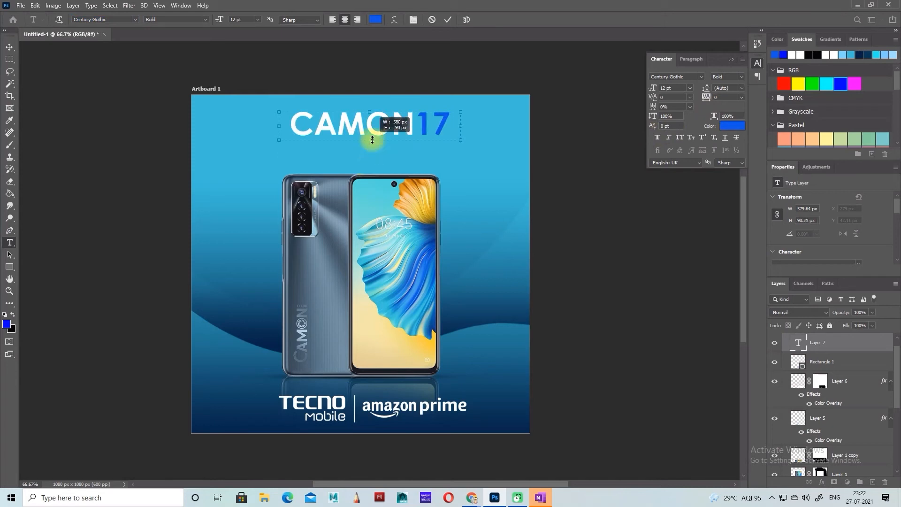
key(Return)
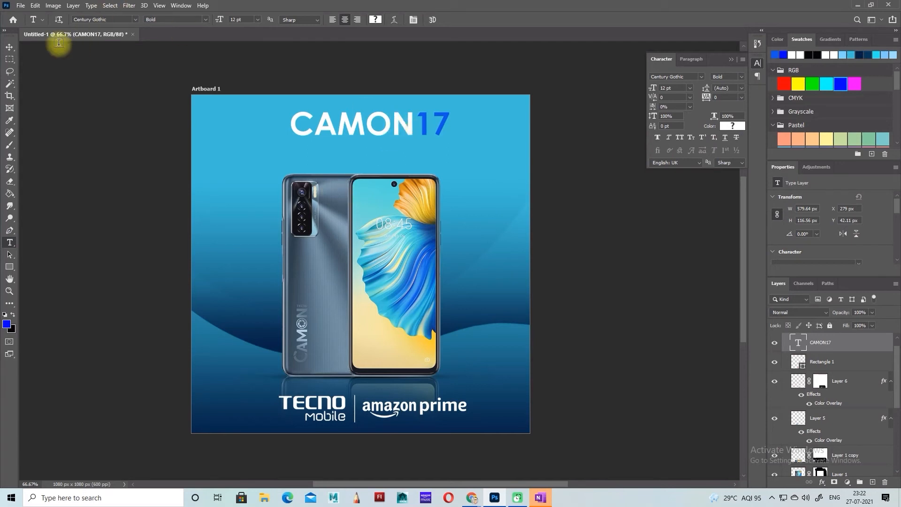
Step: Scale the CAMON17 heading to about 86% and centre it above the phone near the artboard's upper edge
click(10, 47)
drag(462, 139, 449, 136)
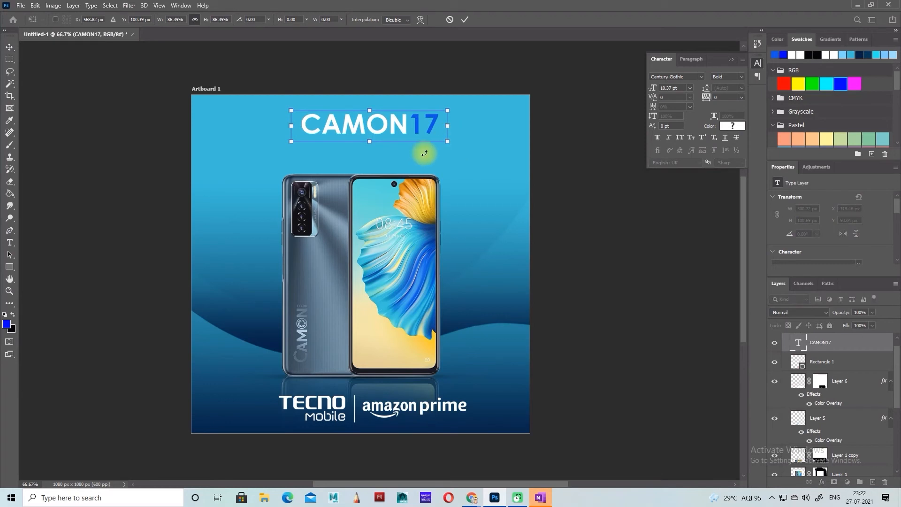
drag(397, 125, 391, 118)
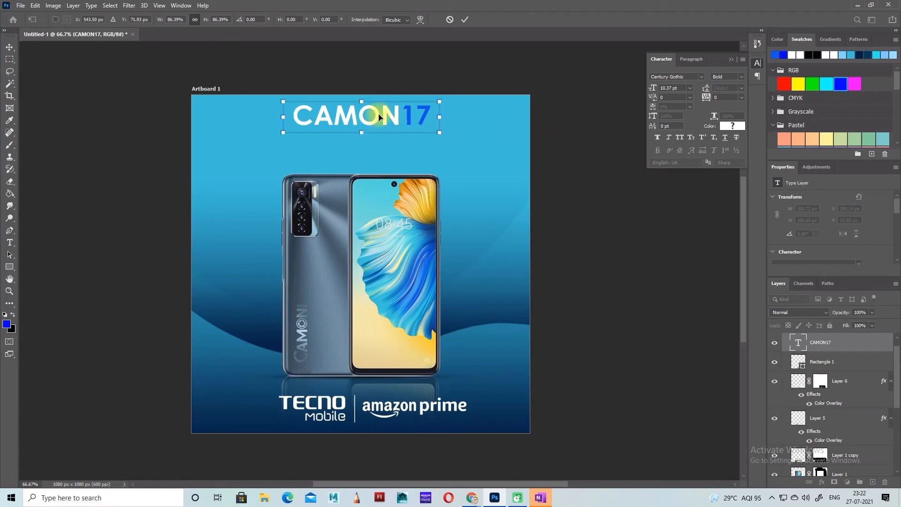
key(Return)
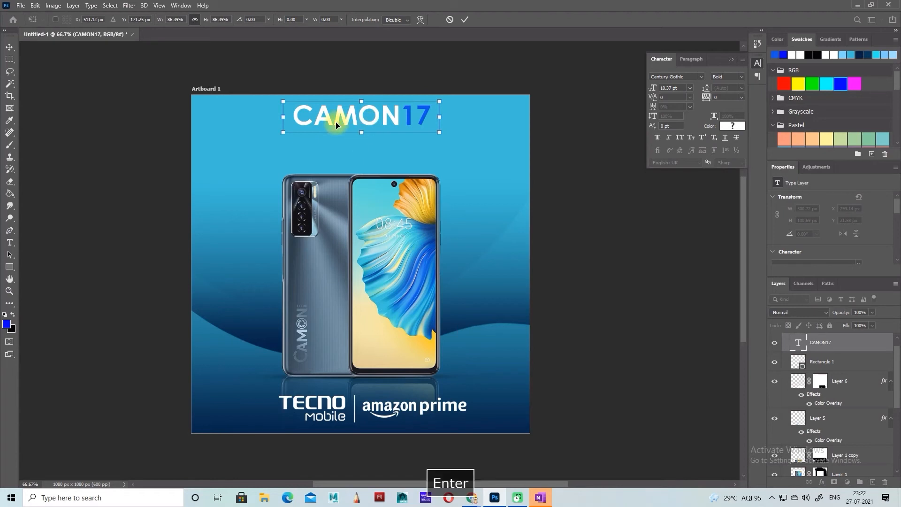
Step: Duplicate the CAMON17 heading directly below itself and replace the copy's text with 48 MP in white
drag(337, 123, 366, 151)
double_click(366, 151)
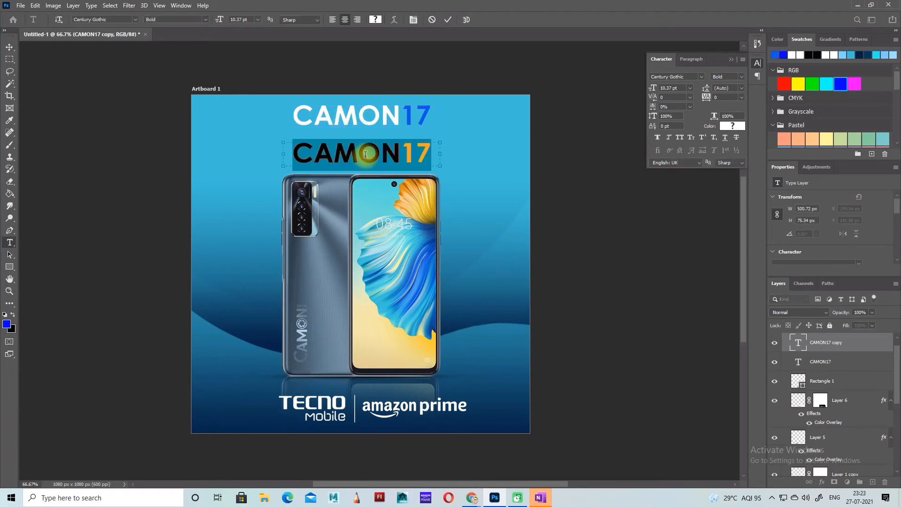
key(BackSpace)
text($*)
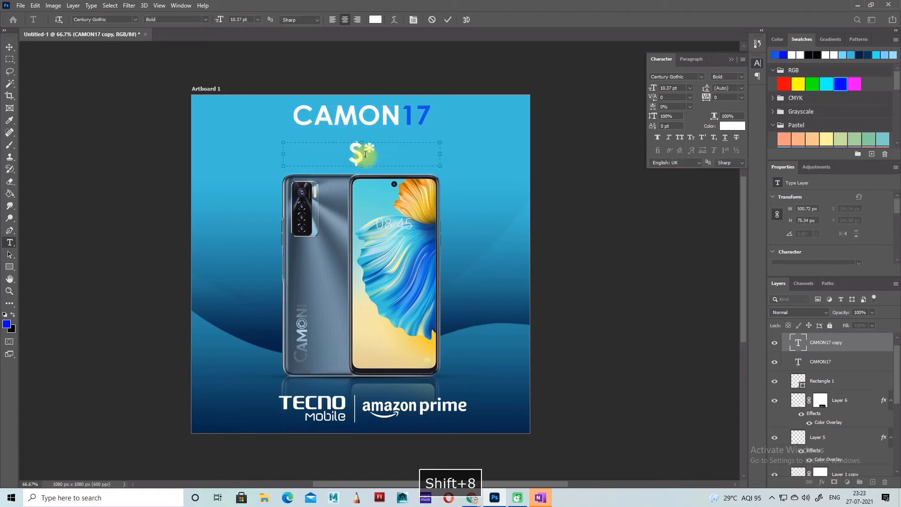
key(BackSpace)
key(BackSpace)
text(4)
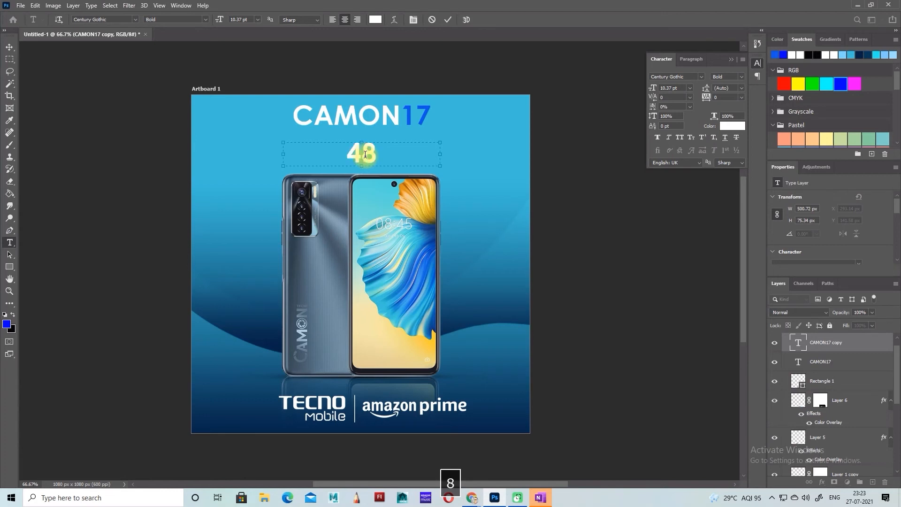
text(8)
key(shift+m)
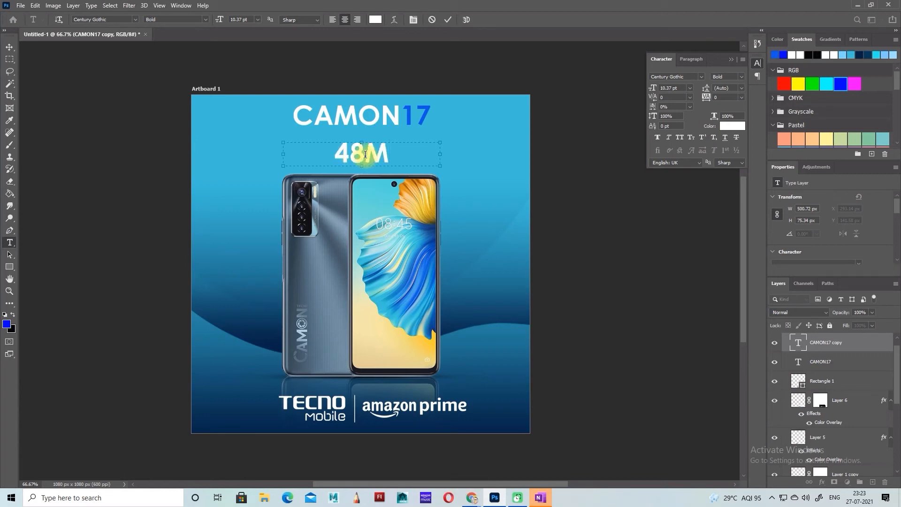
key(BackSpace)
text(MP)
key(Return)
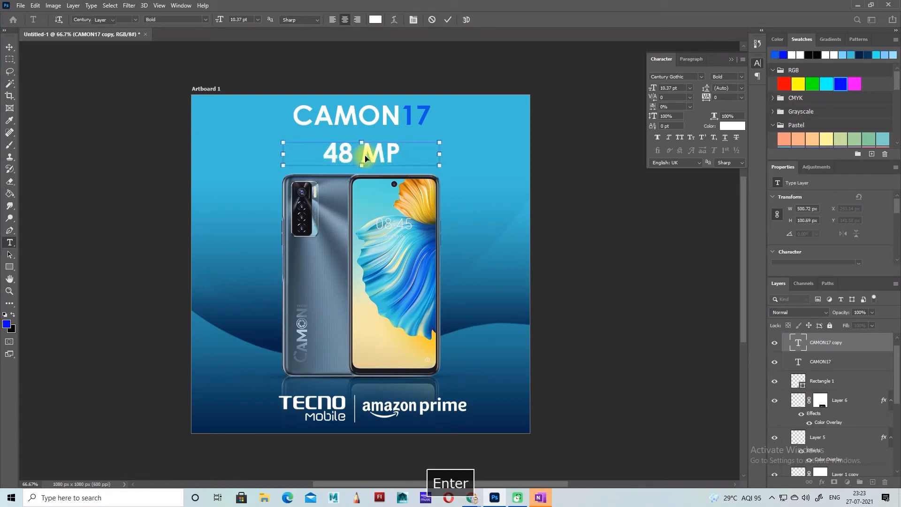
Step: Scale the 48 MP text down to 5.87 pt and place it under the left end of the CAMON17 heading
double_click(364, 157)
drag(441, 154, 376, 161)
key(Return)
key(Return)
Step: Duplicate the 48 MP text, enlarge the copy's text box to about 262 × 125 px and replace its text with QUARD CAMERA on two lines
key(ctrl+equal)
scroll(310, 143, up, 2)
double_click(376, 162)
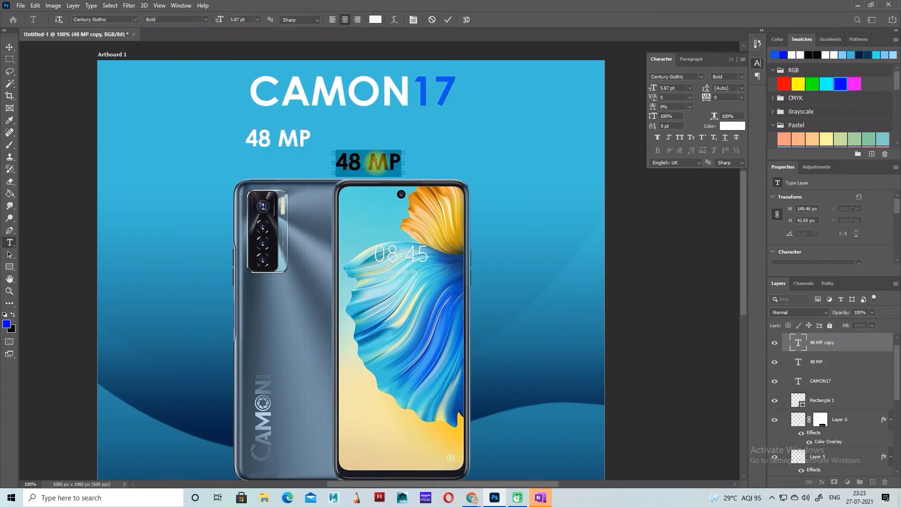
text(QUAR)
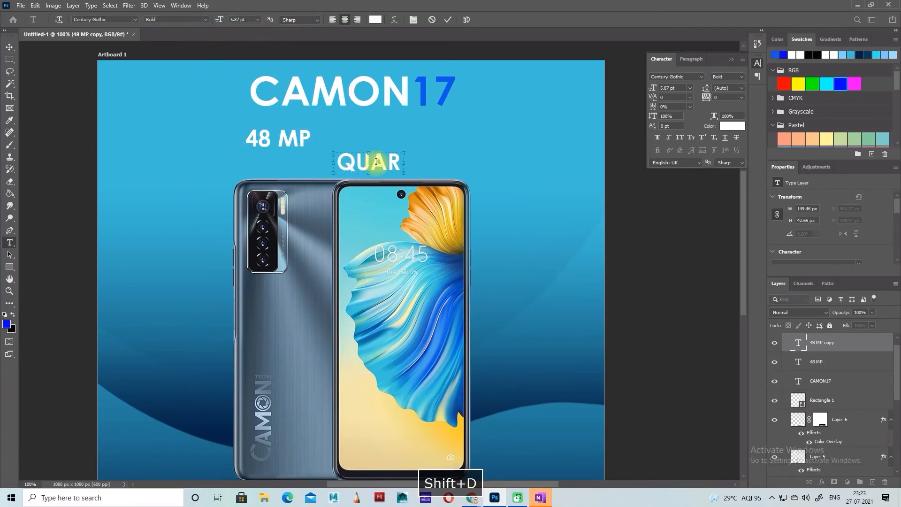
scroll(367, 187, up, 1)
drag(369, 190, 367, 233)
drag(402, 197, 454, 200)
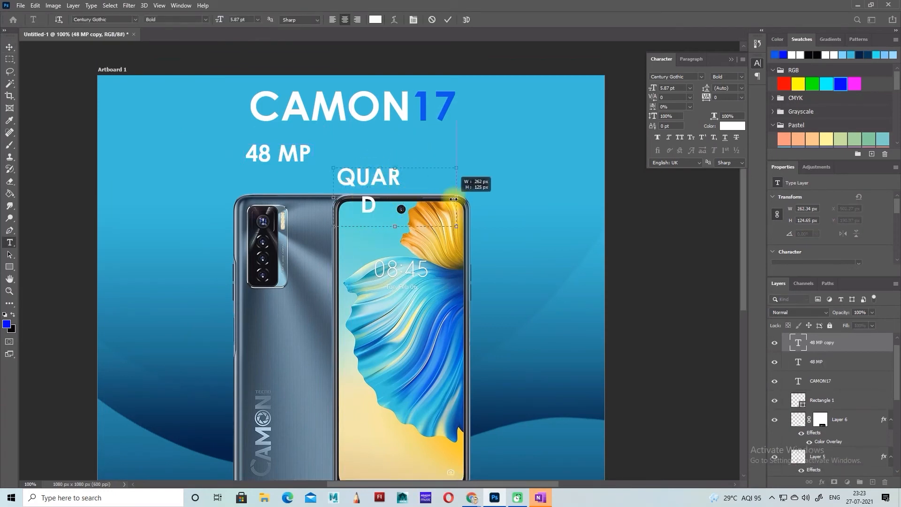
key(Return)
text(CAMERA)
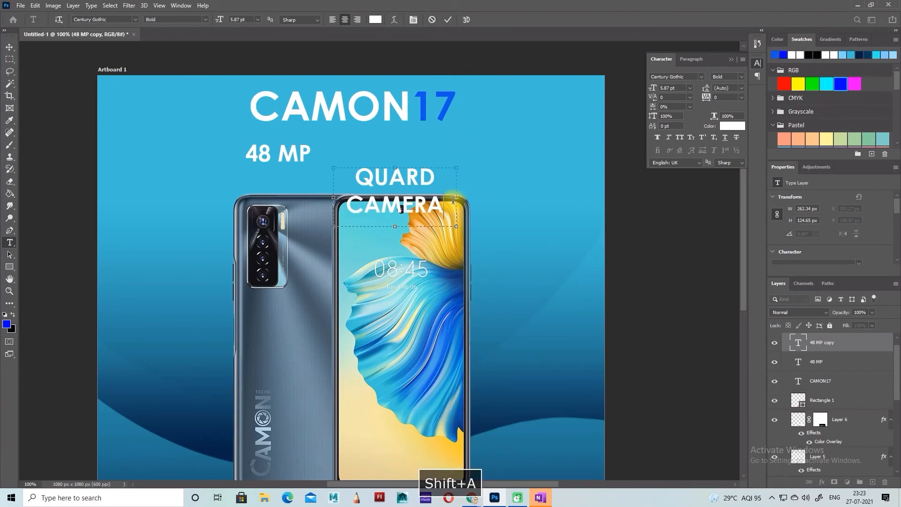
key(shift+Return)
Step: Scale the QUARD CAMERA caption to about 39%, centre it under 48 MP and extend its wording to AI QUARD CAMERA
drag(456, 168, 303, 167)
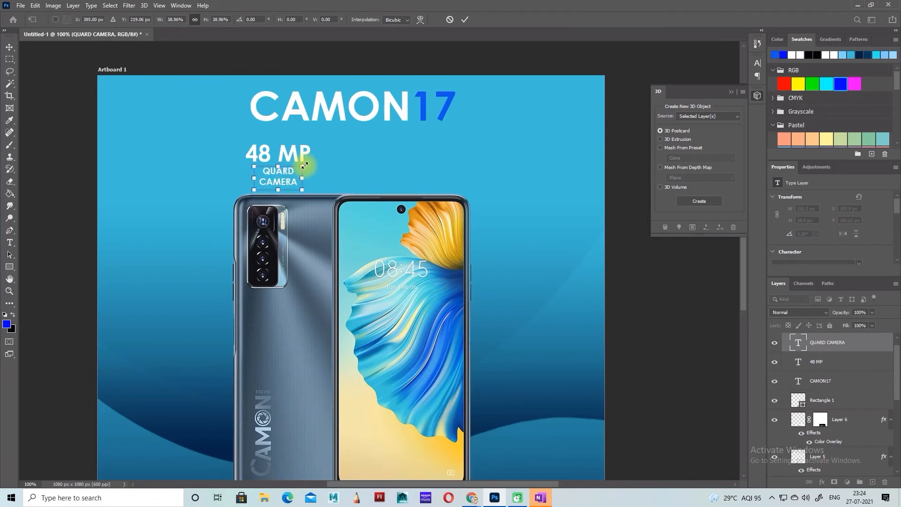
key(Return)
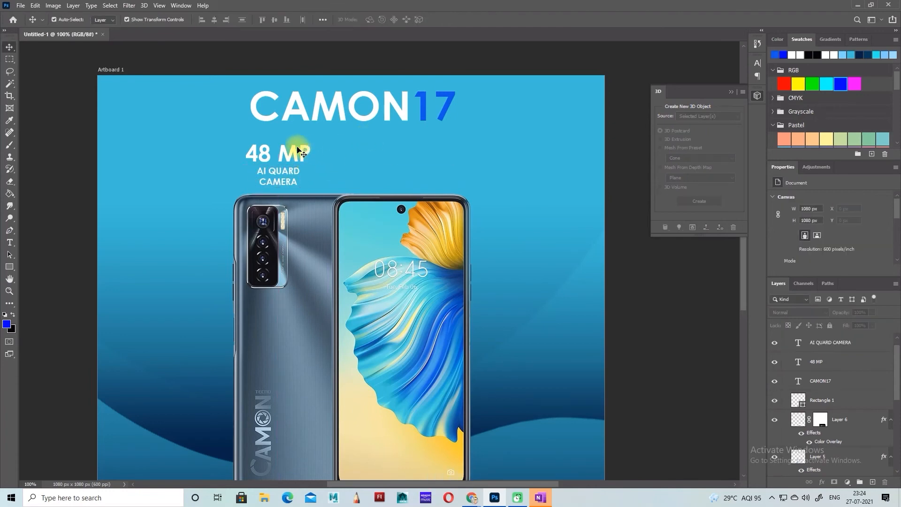
Step: Duplicate the 48 MP and AI QUARD CAMERA texts to their right and change the copied figure to 16 MP
click(294, 155)
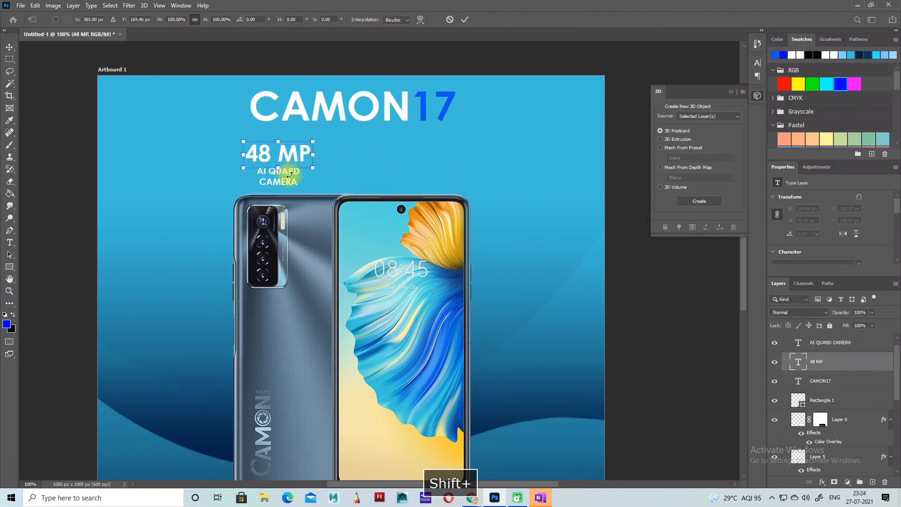
shift+click(279, 181)
drag(292, 155, 370, 153)
drag(419, 157, 424, 161)
double_click(362, 151)
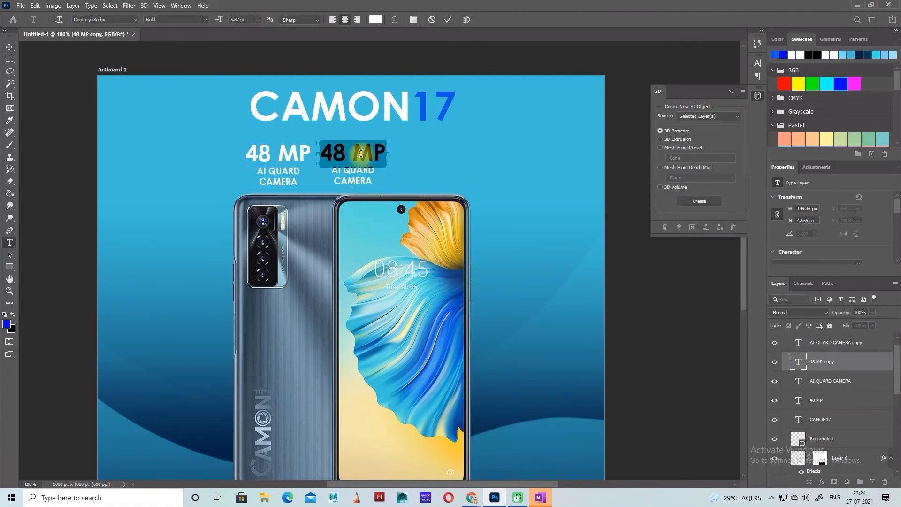
text(16 MP)
key(KP_Enter)
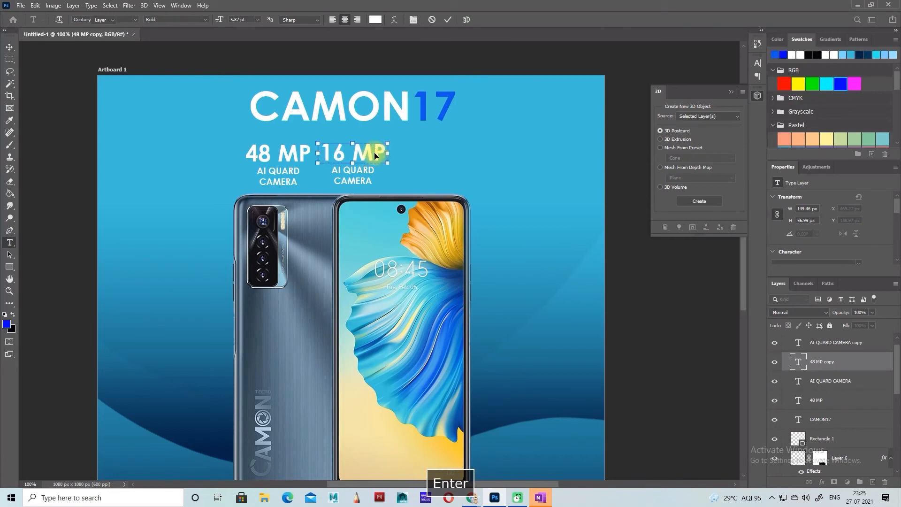
Step: Change the caption under 16 MP to AI FRONT CAMERA
click(368, 181)
double_click(365, 178)
click(368, 178)
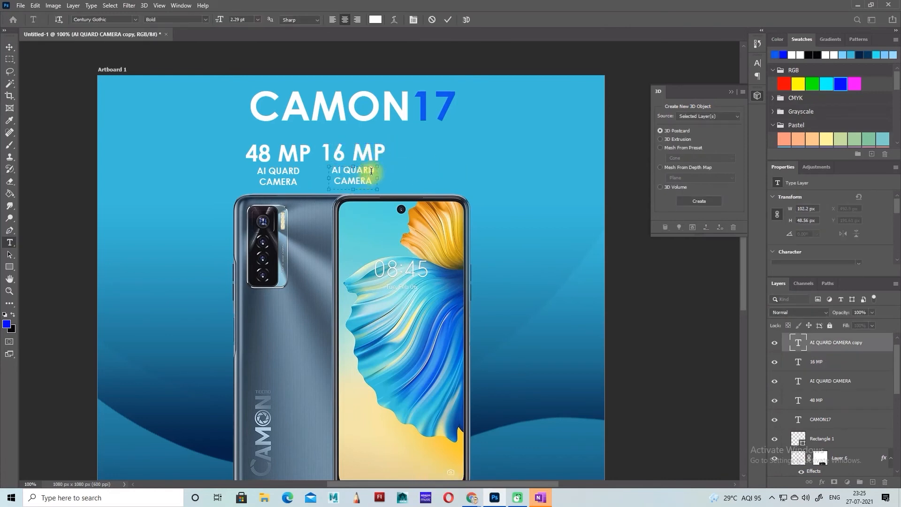
drag(376, 167, 367, 168)
key(ctrl+z)
key(BackSpace)
text(FRONT)
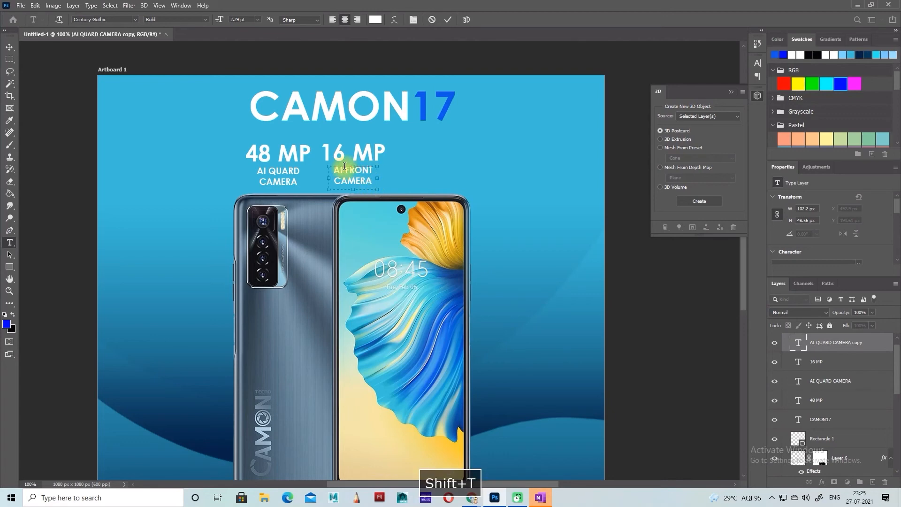
key(Return)
Step: Duplicate the 16 MP text and its AI FRONT CAMERA caption together to form a third feature on the right
key(v)
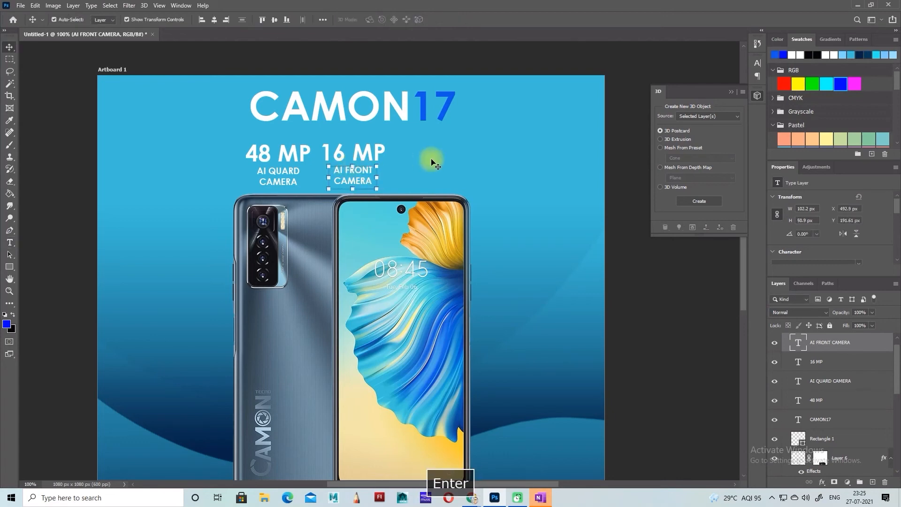
shift+click(368, 153)
drag(368, 152, 448, 160)
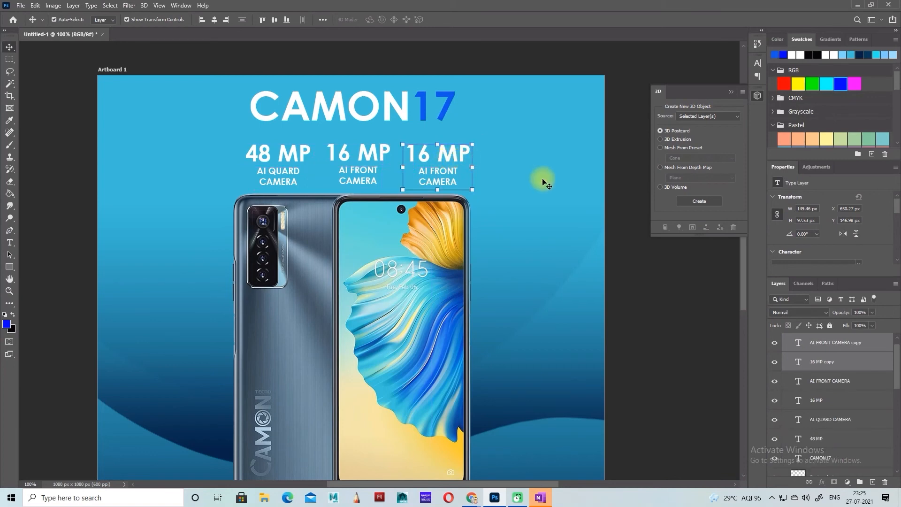
Step: Replace the third feature's figure with 90HZ
double_click(453, 154)
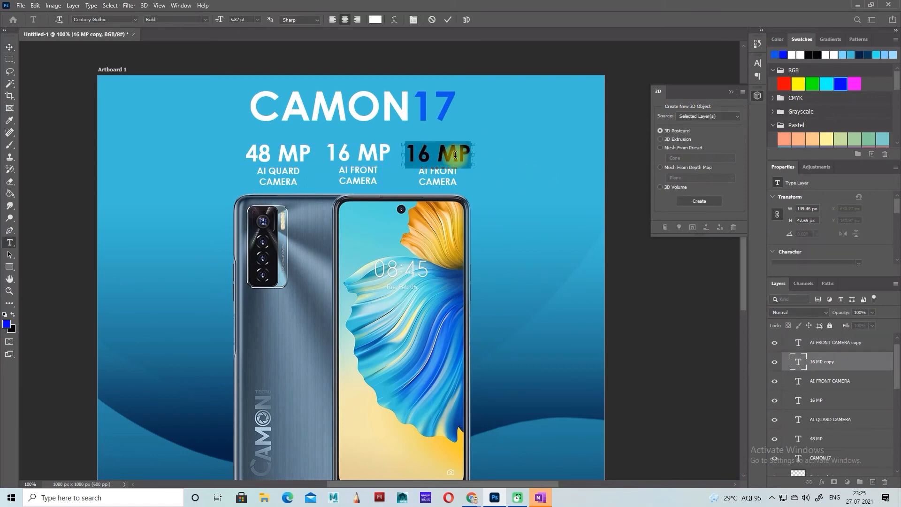
key(BackSpace)
text(()
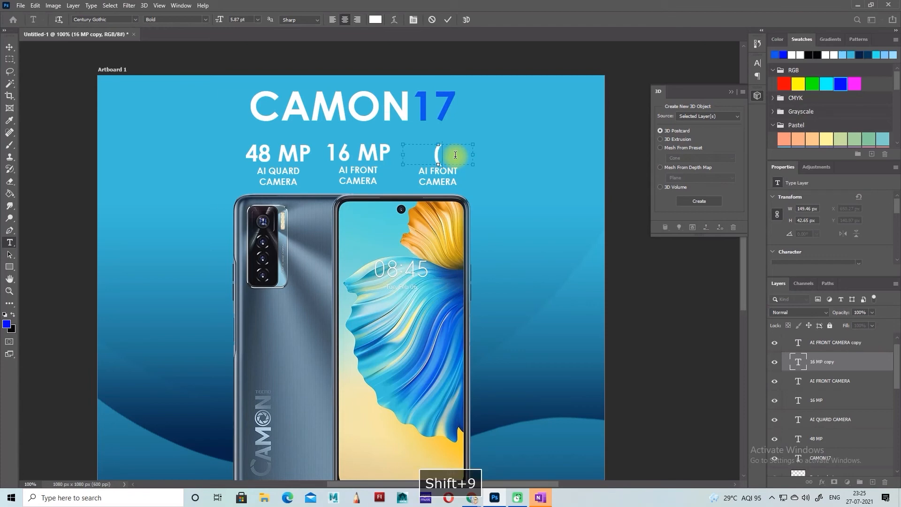
text())
key(BackSpace)
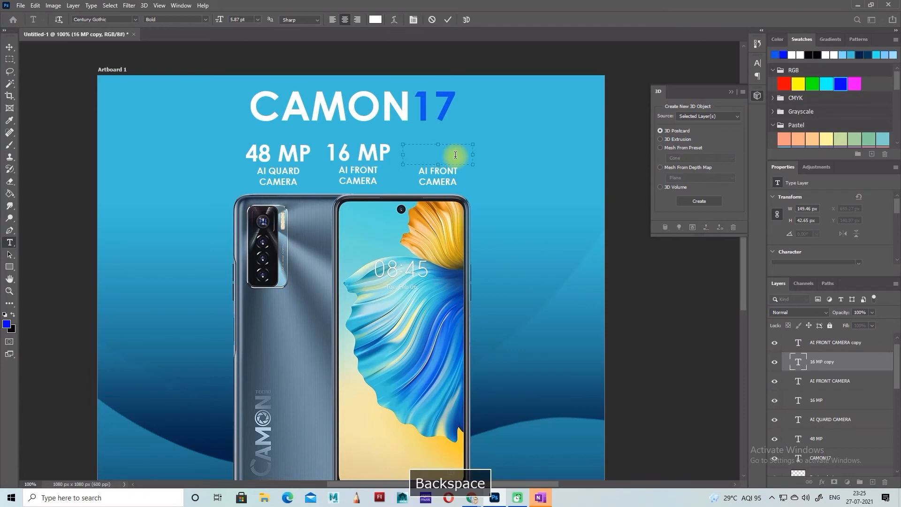
text(90)
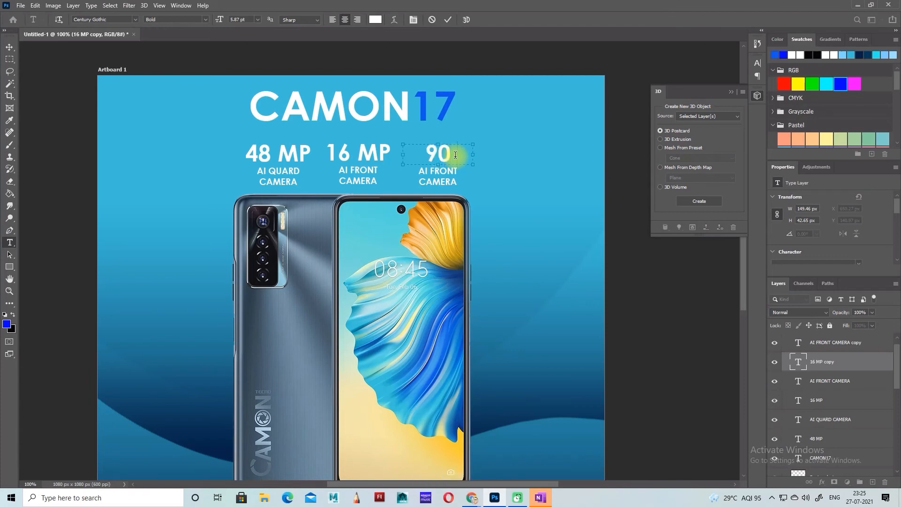
key(BackSpace)
text(HZ)
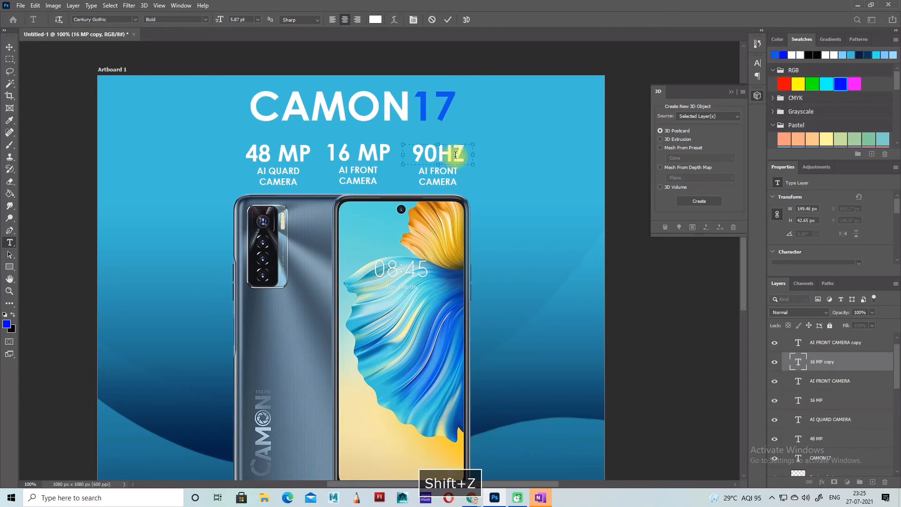
key(Return)
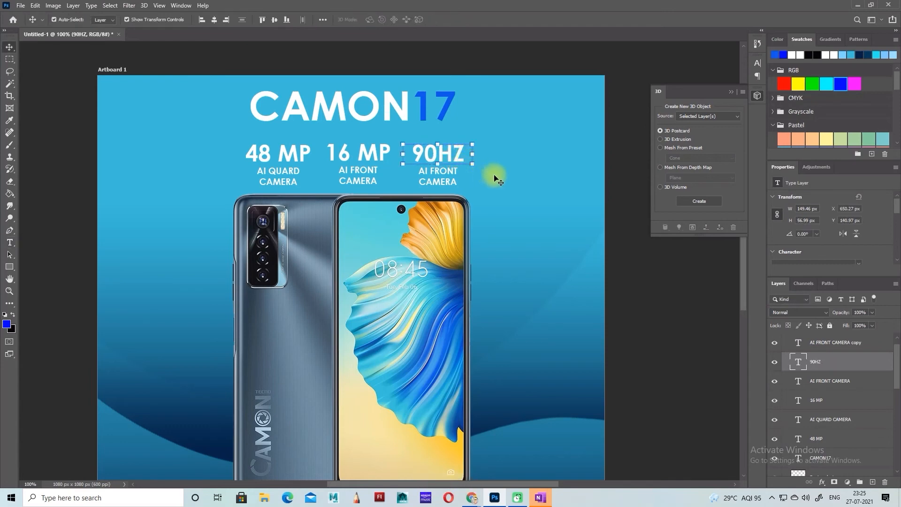
Step: Change the caption under 90HZ to REFRESH RATE on two lines
double_click(434, 173)
key(BackSpace)
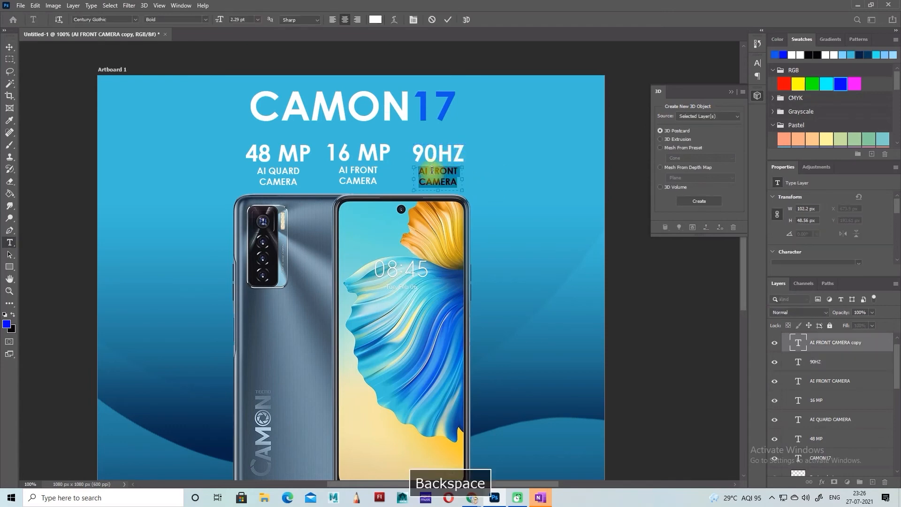
text(R)
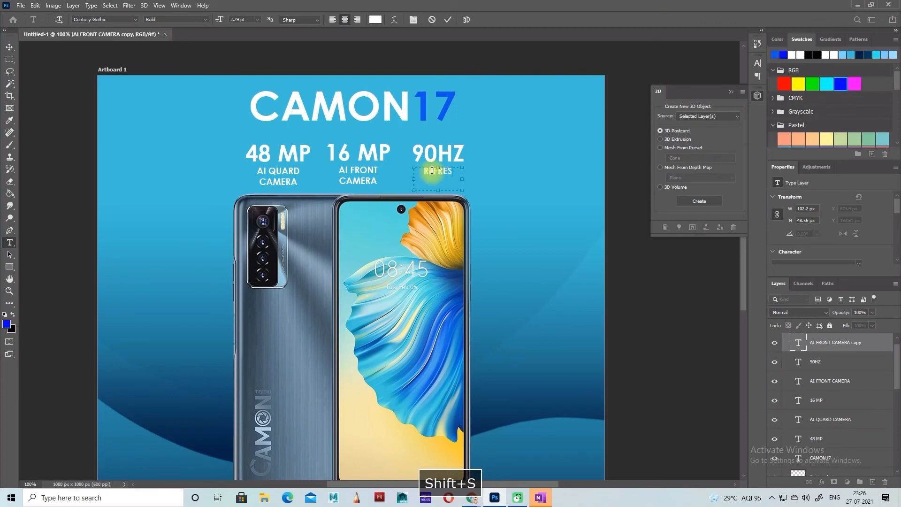
text(EFRES)
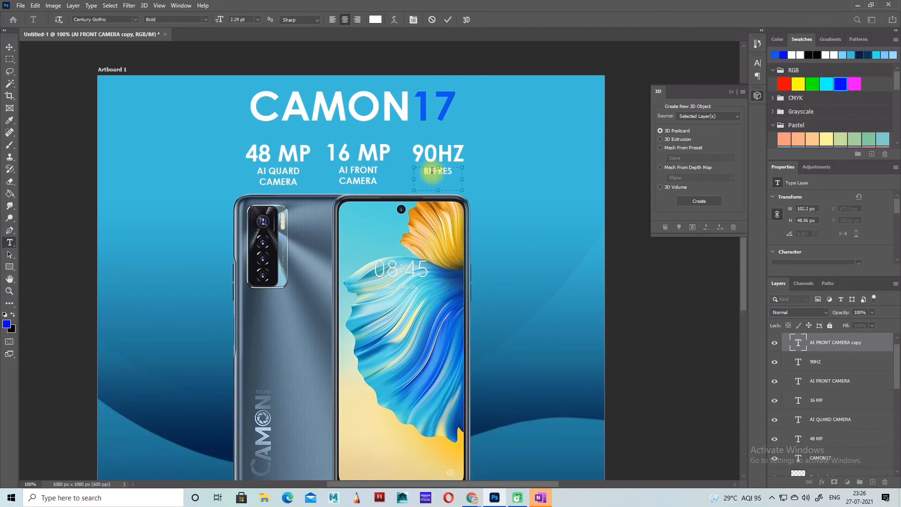
text(H)
key(shift+Return)
text(RAT)
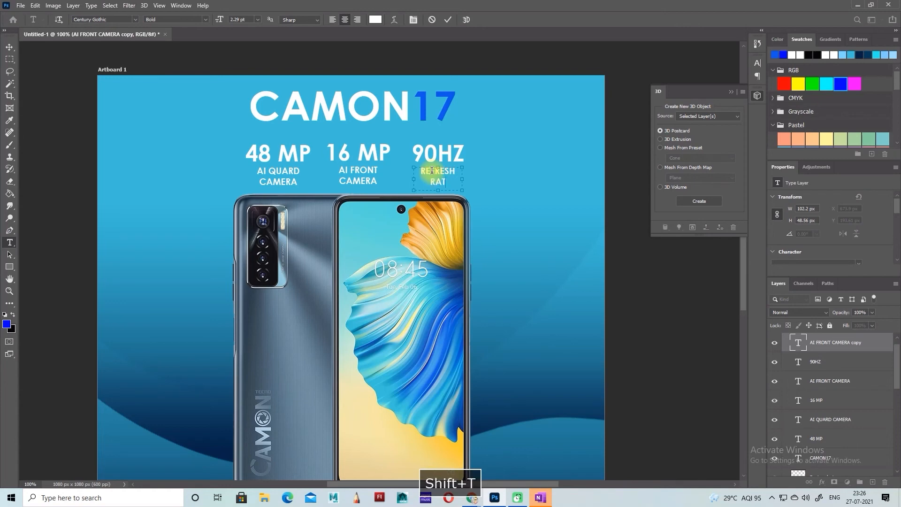
key(ctrl+Return)
Step: Duplicate the 90HZ text and its REFRESH RATE caption to the right as a fourth feature and change the copied figure to Helio
drag(447, 154, 515, 151)
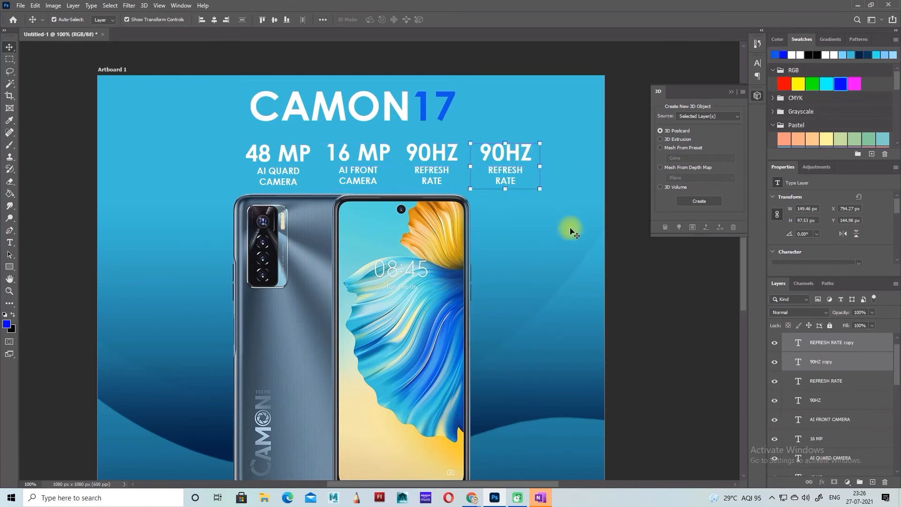
click(572, 146)
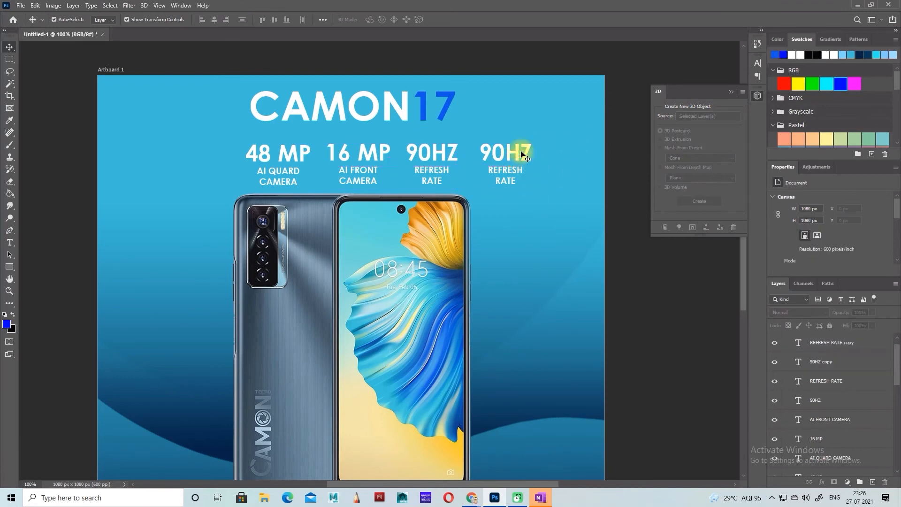
double_click(521, 153)
key(BackSpace)
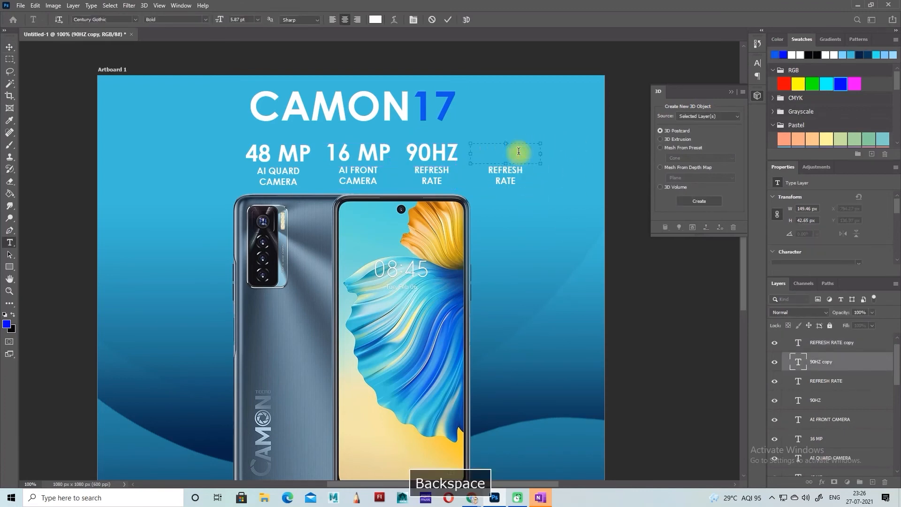
text(Helo)
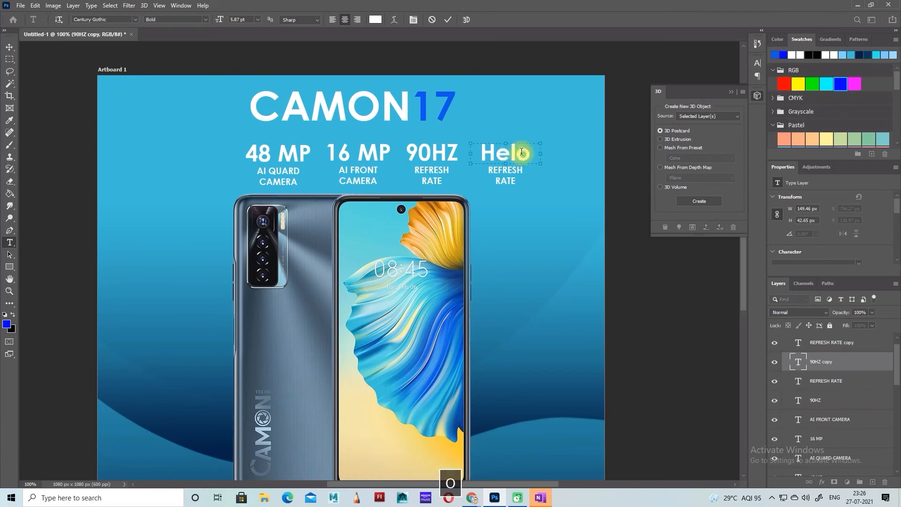
key(Left)
text(i)
key(Return)
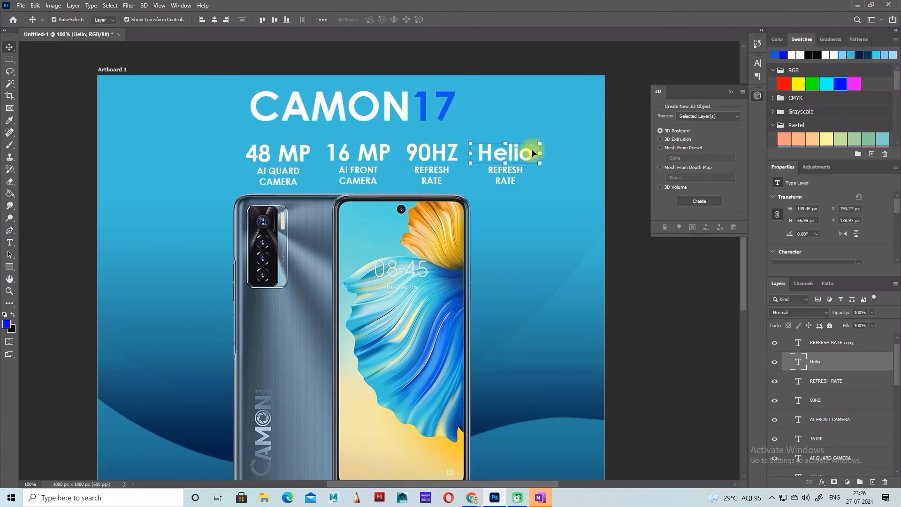
Step: Replace the caption under Helio with G95 PROCESSOR, widening its text box to fit and centring it beneath the Helio text
double_click(515, 173)
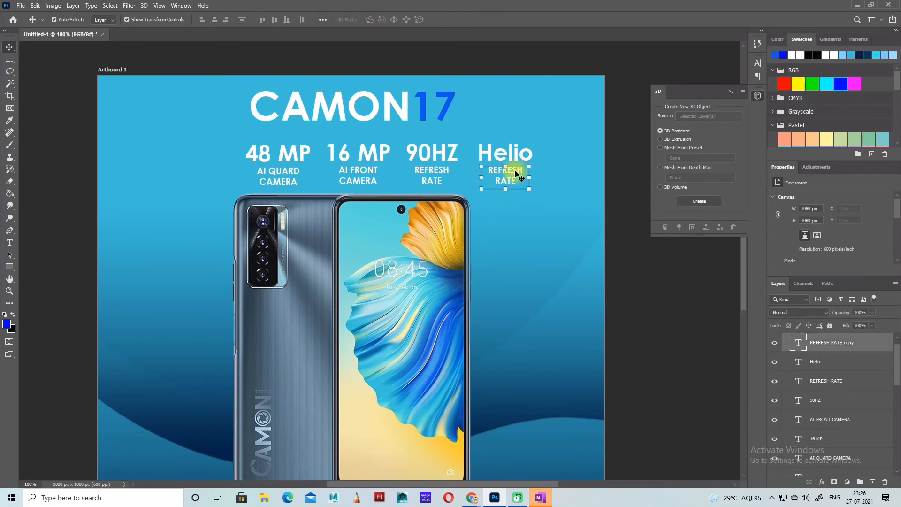
key(BackSpace)
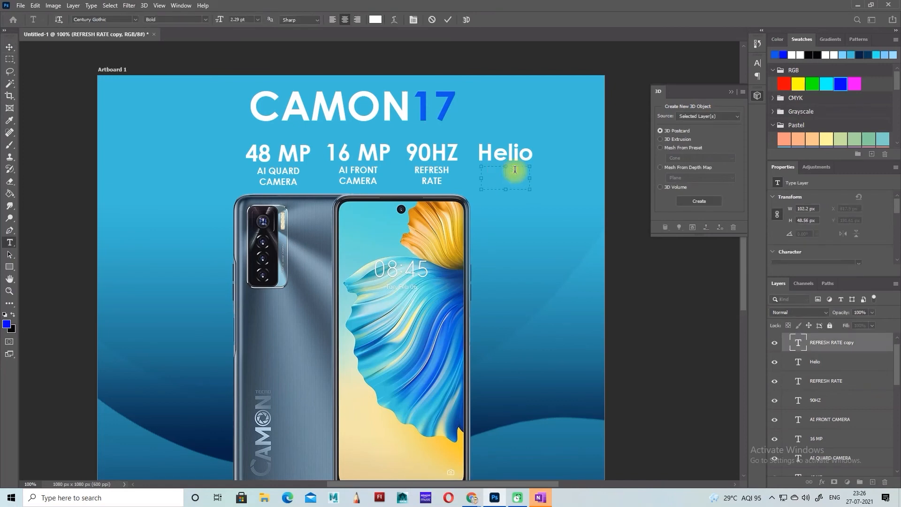
text(G(%)
key(BackSpace)
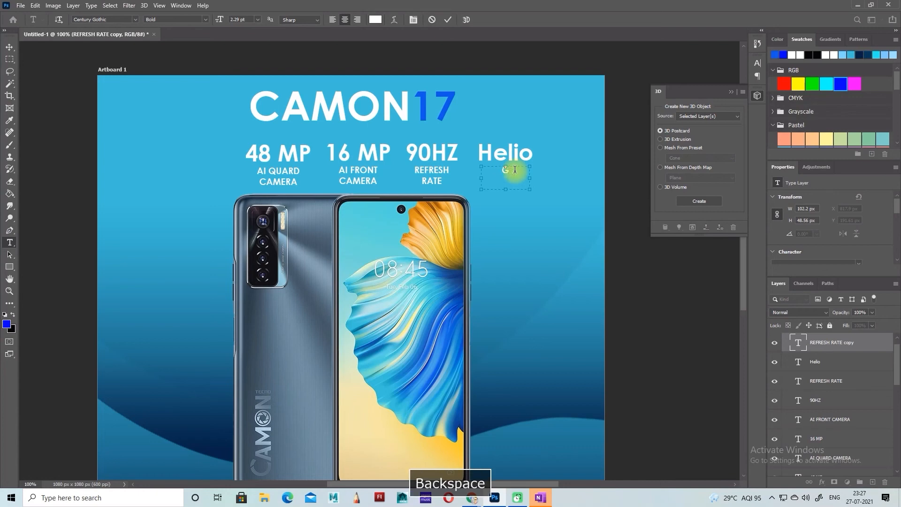
key(Return)
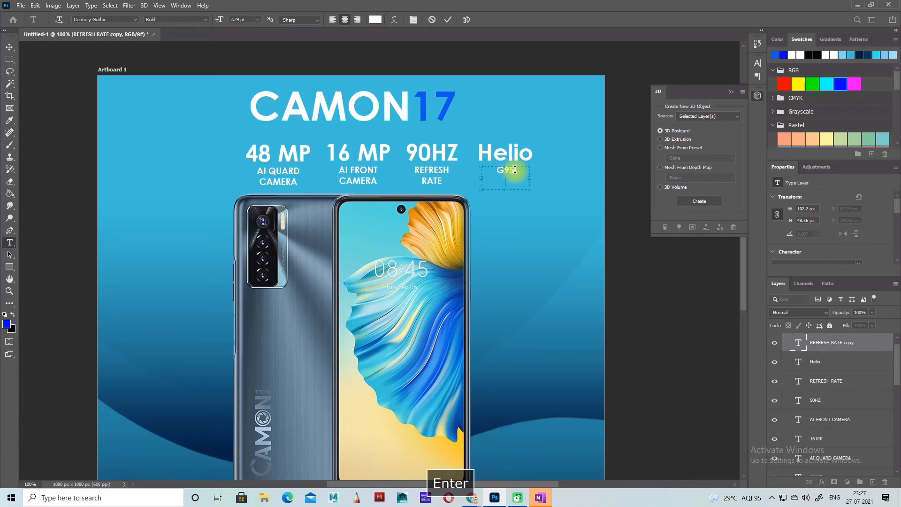
text(PROCESSO)
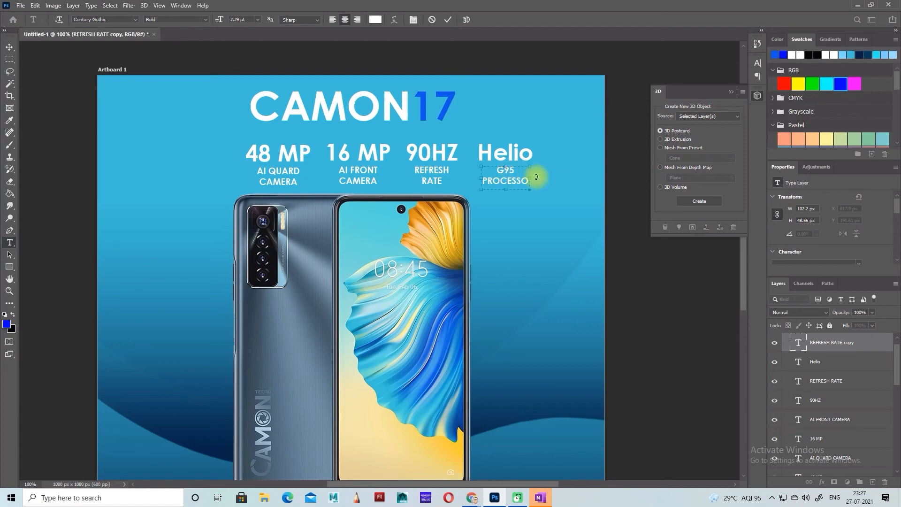
drag(531, 177, 538, 178)
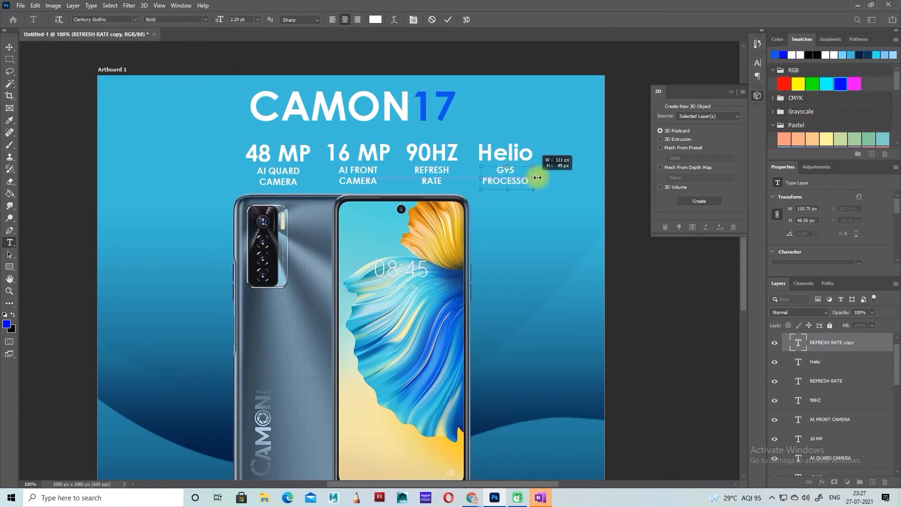
key(Return)
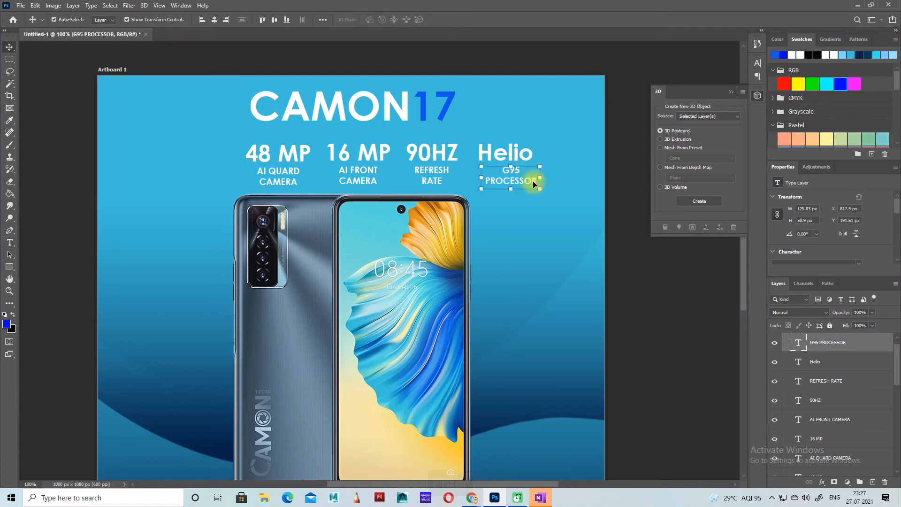
drag(528, 181, 528, 183)
Step: Scale all four feature texts and captions together to 78.50% and centre the row above the phone
drag(179, 136, 582, 181)
scroll(856, 427, down, 5)
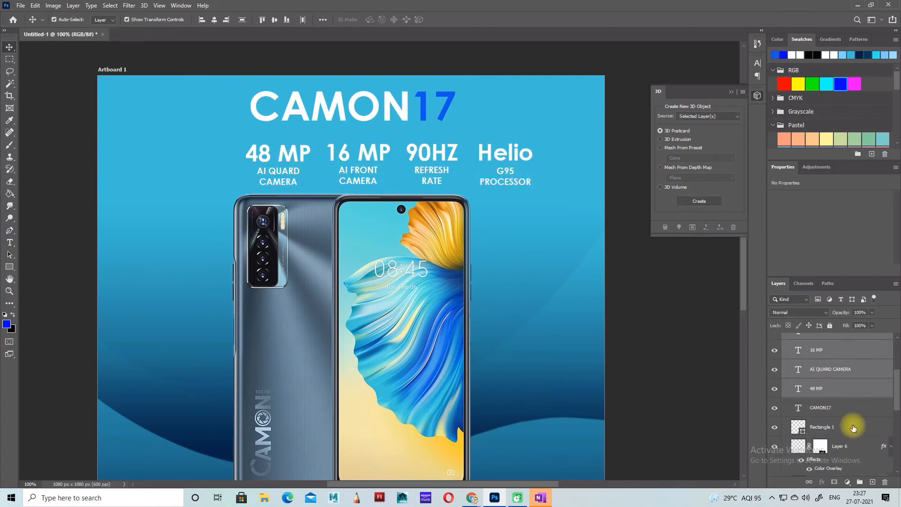
ctrl+click(847, 402)
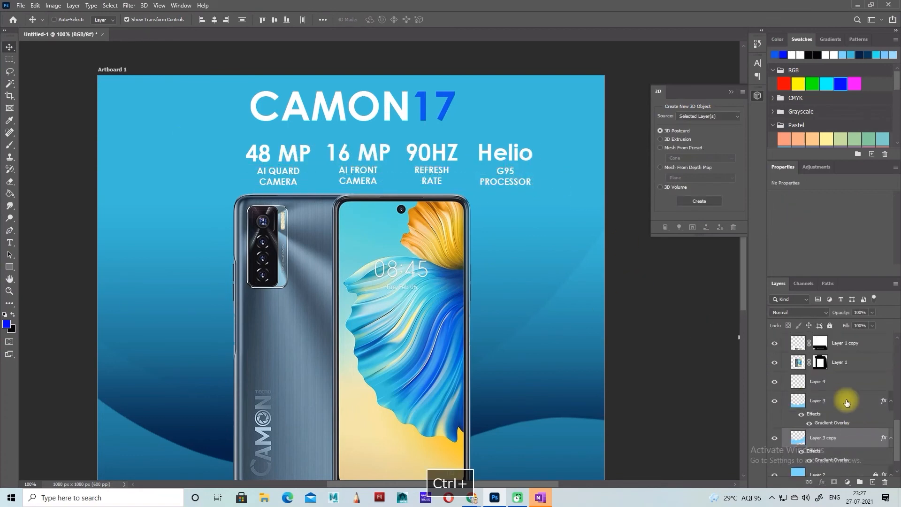
ctrl+click(856, 437)
drag(540, 143, 509, 149)
drag(419, 161, 383, 161)
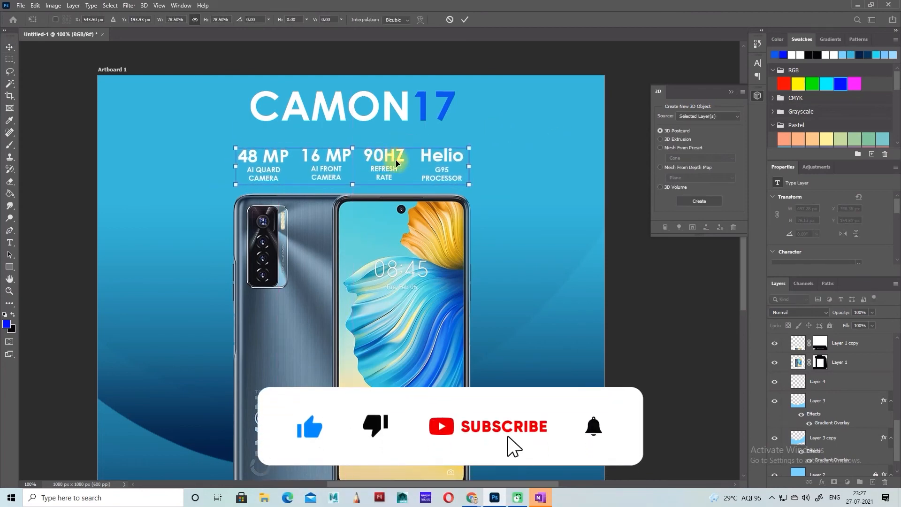
key(Return)
scroll(634, 294, down, 1)
click(678, 321)
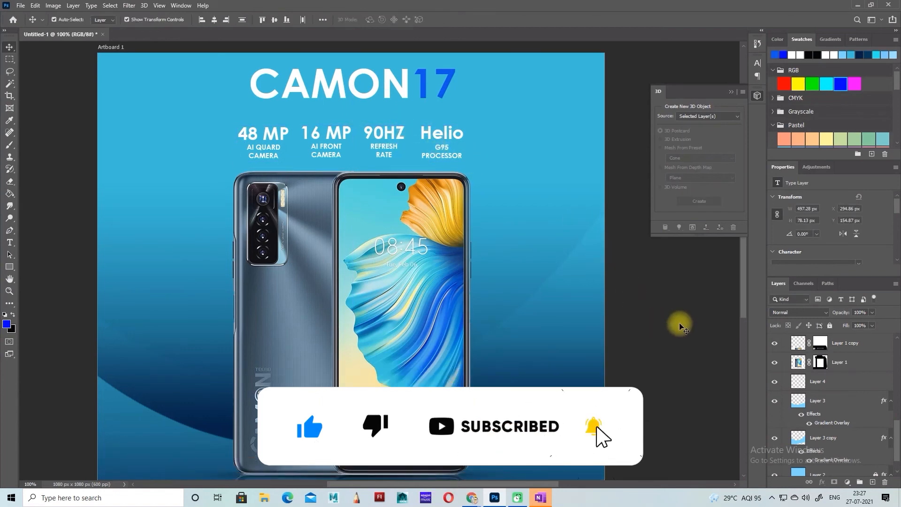
Step: Review the advertisement's layout from the heading and feature row down to the brand logos
scroll(540, 282, down, 5)
scroll(529, 286, up, 5)
scroll(533, 290, down, 3)
scroll(531, 287, down, 1)
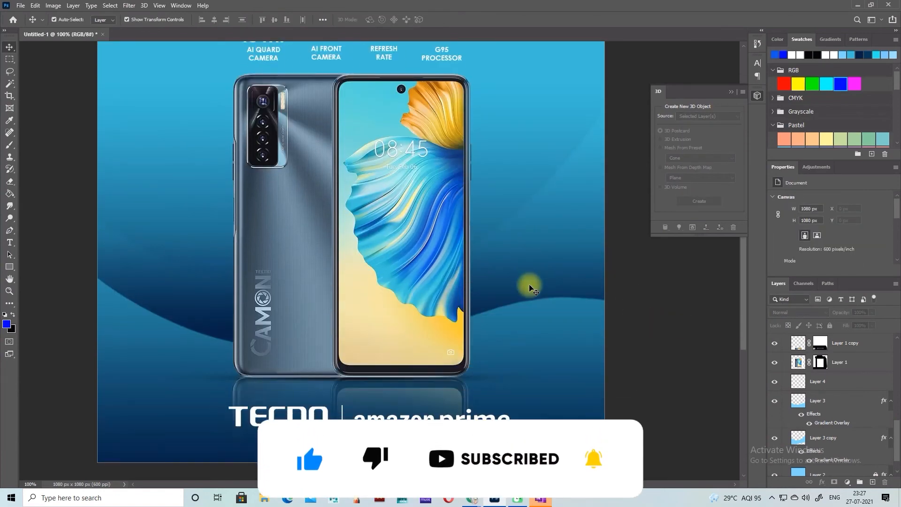
scroll(530, 282, up, 2)
scroll(530, 282, down, 2)
scroll(350, 394, up, 2)
scroll(350, 394, down, 1)
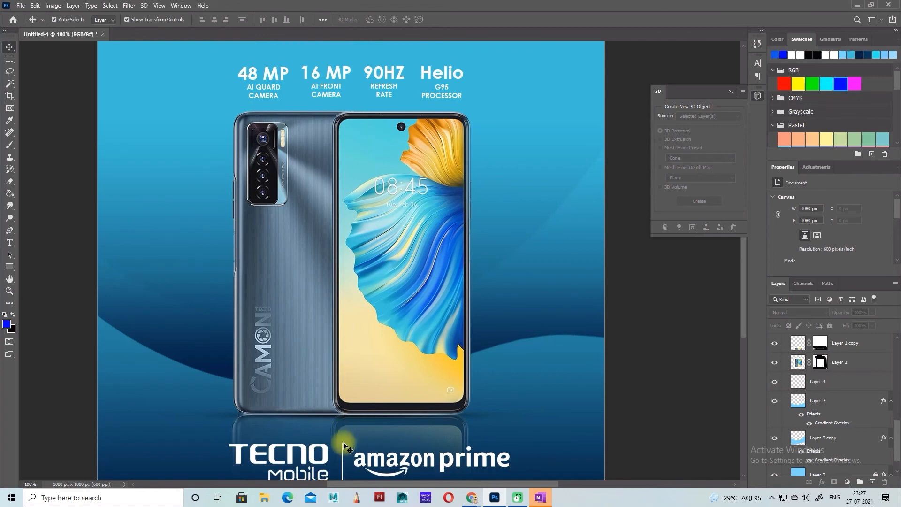
Step: Duplicate the thin white divider line between the logos and place the copy between the 48 MP and 16 MP features
click(342, 444)
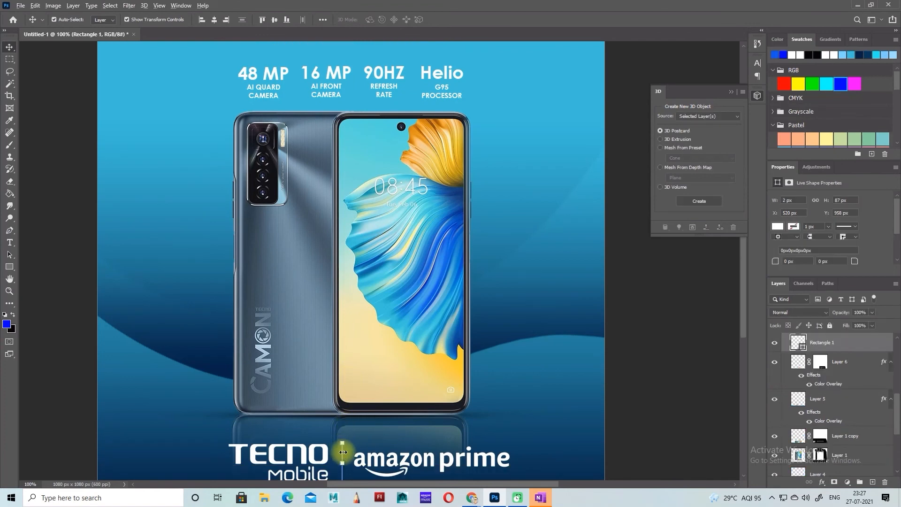
scroll(357, 436, down, 3)
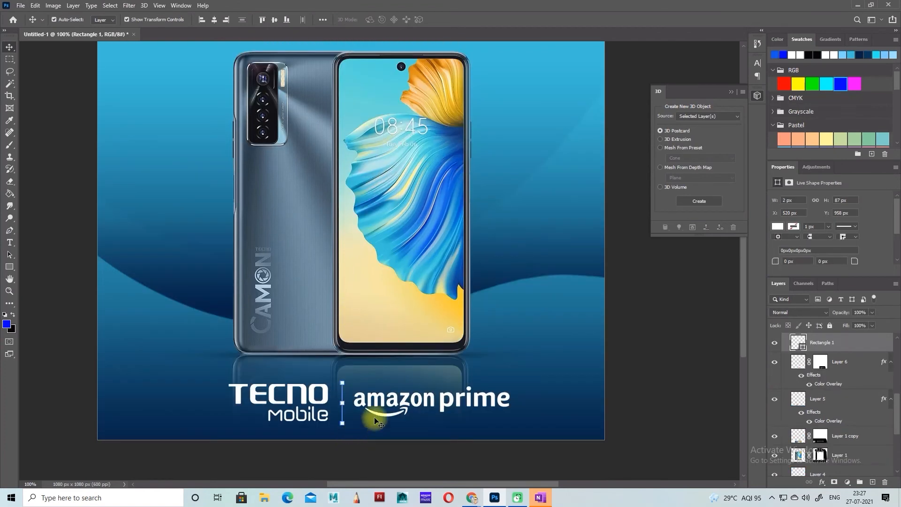
click(343, 412)
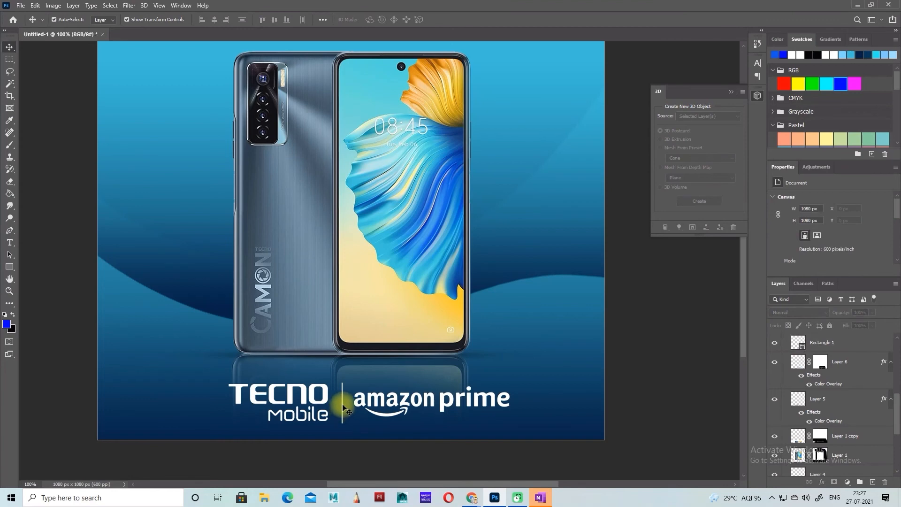
click(343, 412)
drag(344, 415, 492, 69)
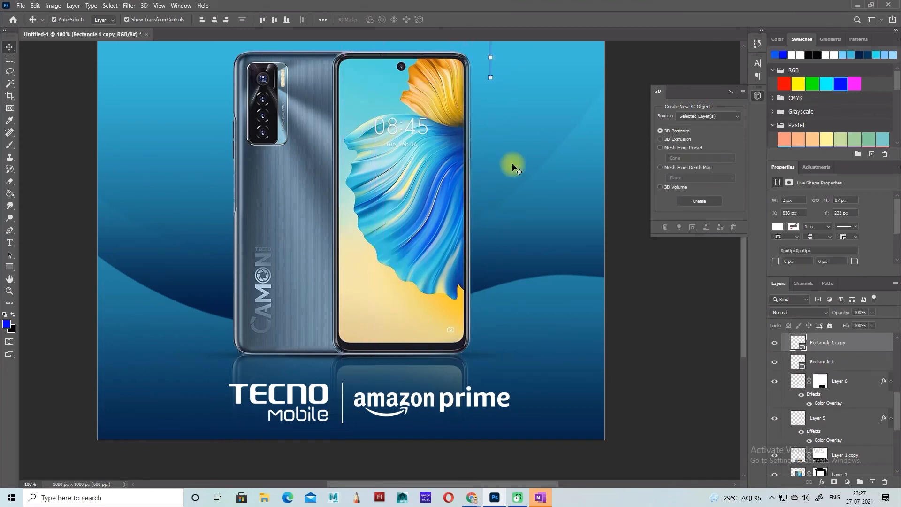
scroll(511, 167, up, 3)
drag(490, 233, 294, 200)
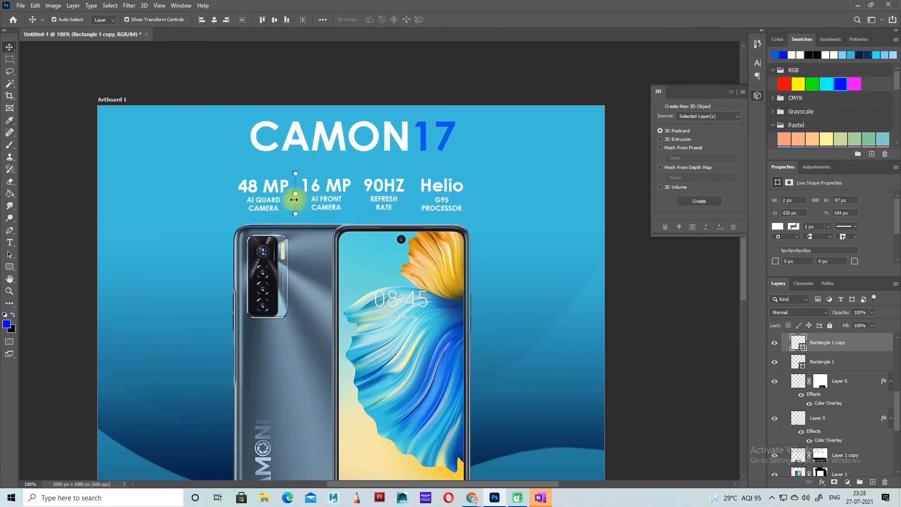
key(alt)
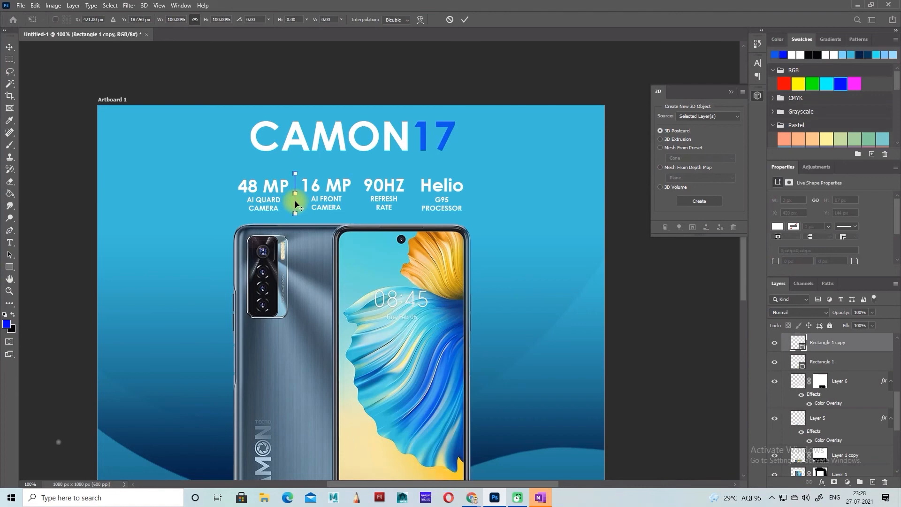
key(Return)
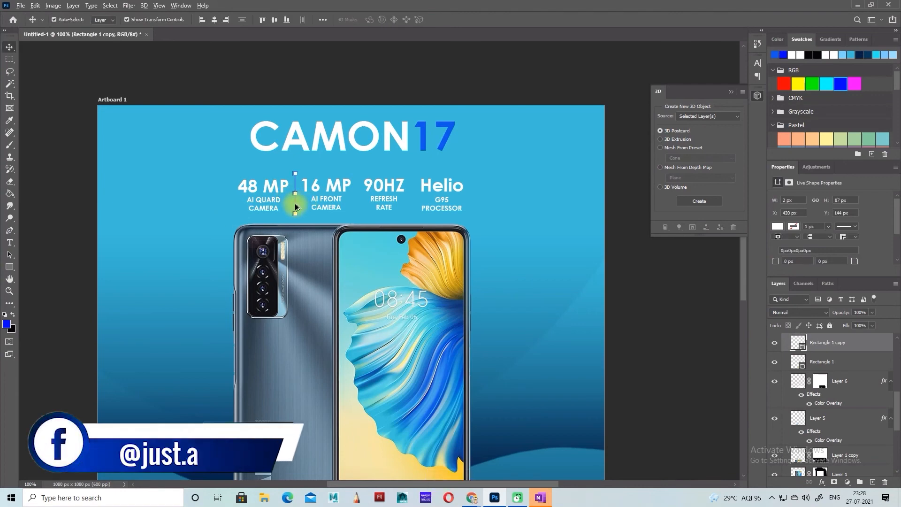
Step: Duplicate the feature row's divider line into the gaps between 16 MP and 90HZ and between 90HZ and Helio
drag(296, 201, 414, 203)
key(alt)
click(551, 217)
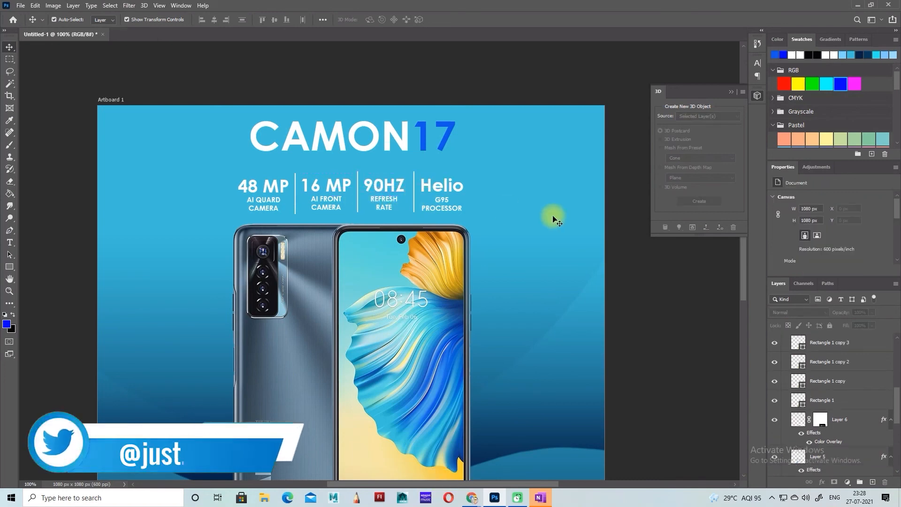
Step: Move the phone, its reflection and the shadow layer together down about 15 px, away from the feature row
scroll(550, 219, down, 3)
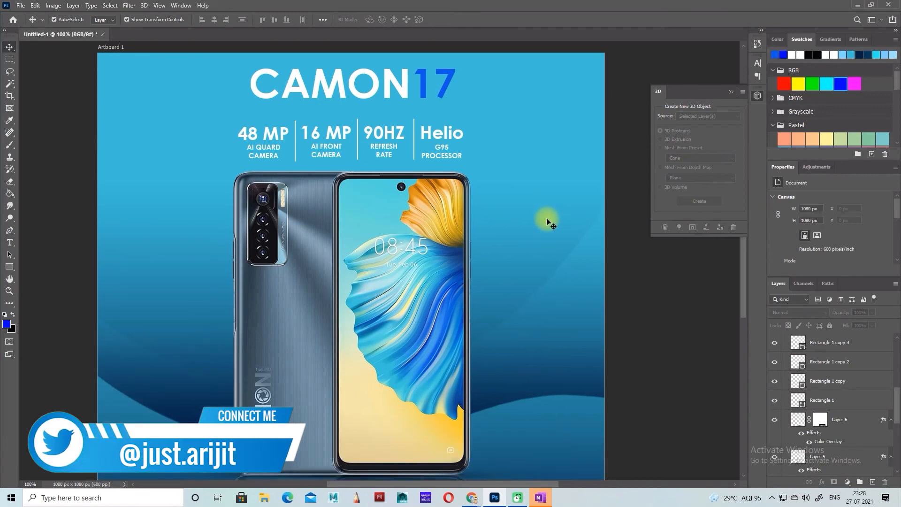
key(ctrl+minus)
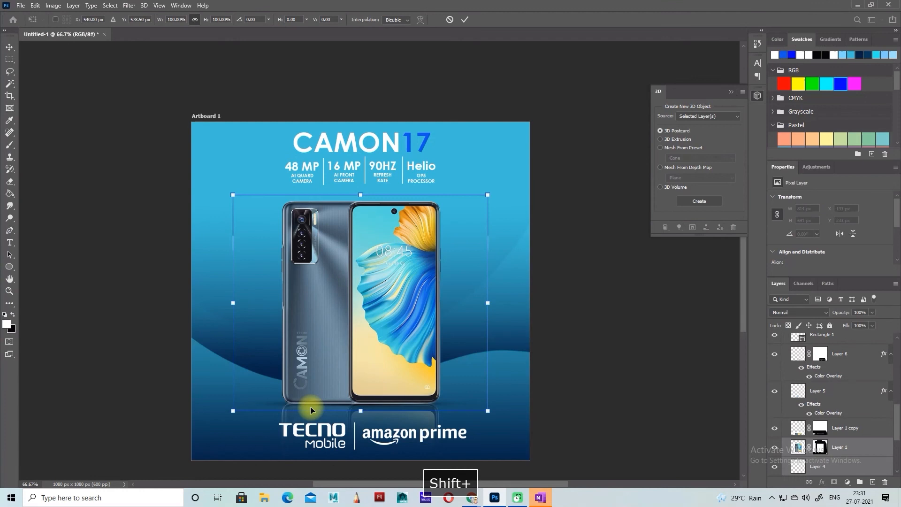
key(Return)
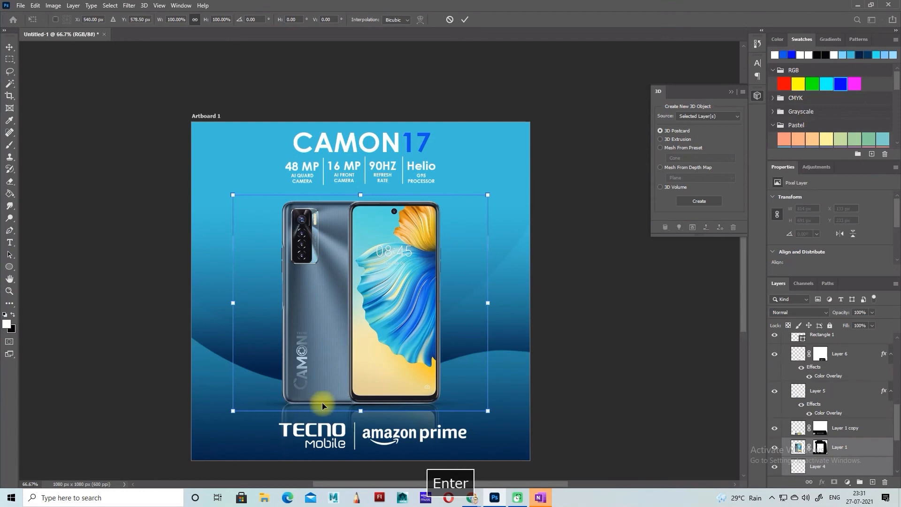
shift+click(323, 407)
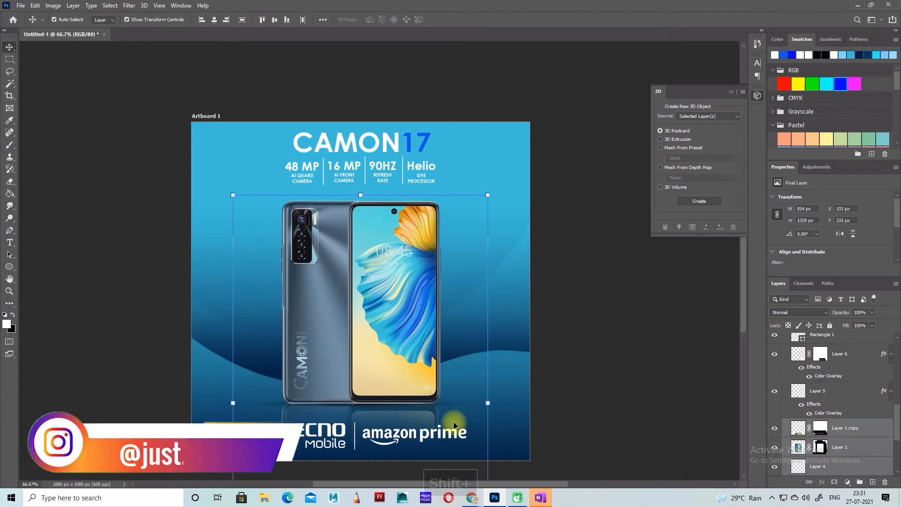
key(Down)
key(Down)
key(Down)
key(Down)
key(Down)
key(Down)
key(Down)
key(Down)
key(Down)
key(Down)
key(Down)
key(Down)
key(Down)
key(Down)
key(Down)
key(Down)
key(Down)
key(Down)
key(Down)
key(Down)
key(Down)
key(Down)
key(Down)
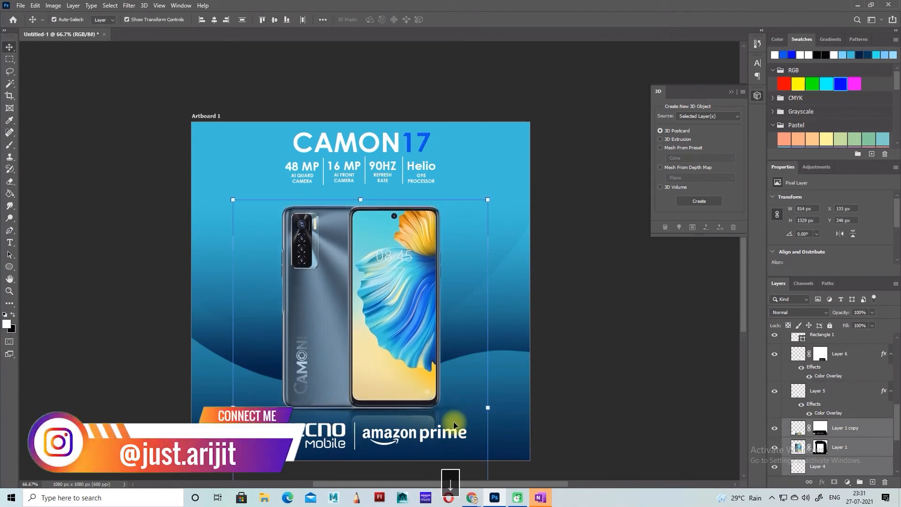
Step: Nudge the phone, its reflection and the shadow layer down about 18 px more, closer to the brand logos
key(Down)
key(Down)
key(Down)
key(Down)
key(Down)
key(Down)
key(Down)
key(Down)
key(Down)
key(Down)
key(Down)
key(Down)
key(Down)
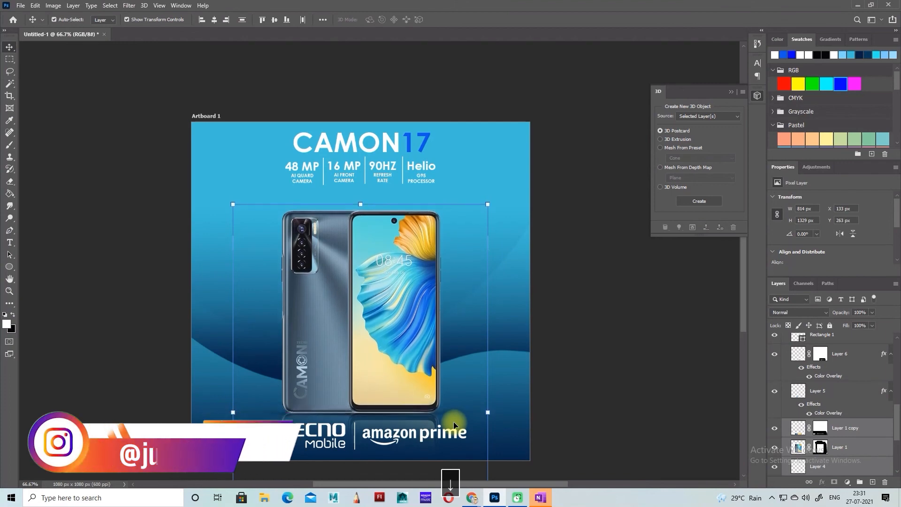
key(Up)
key(Up)
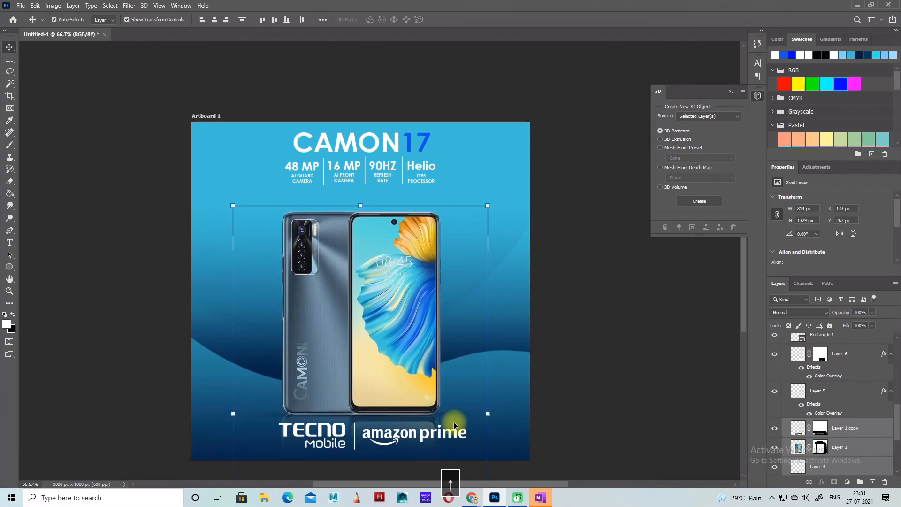
key(Up)
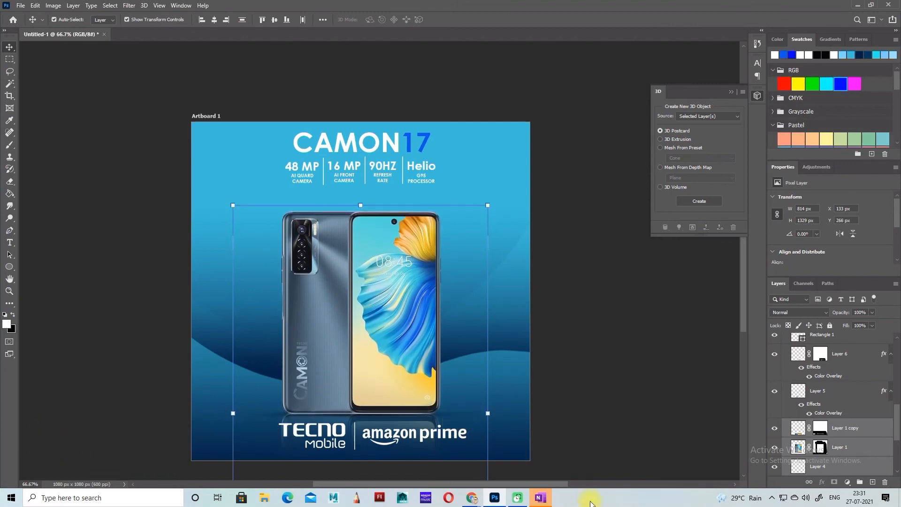
click(651, 358)
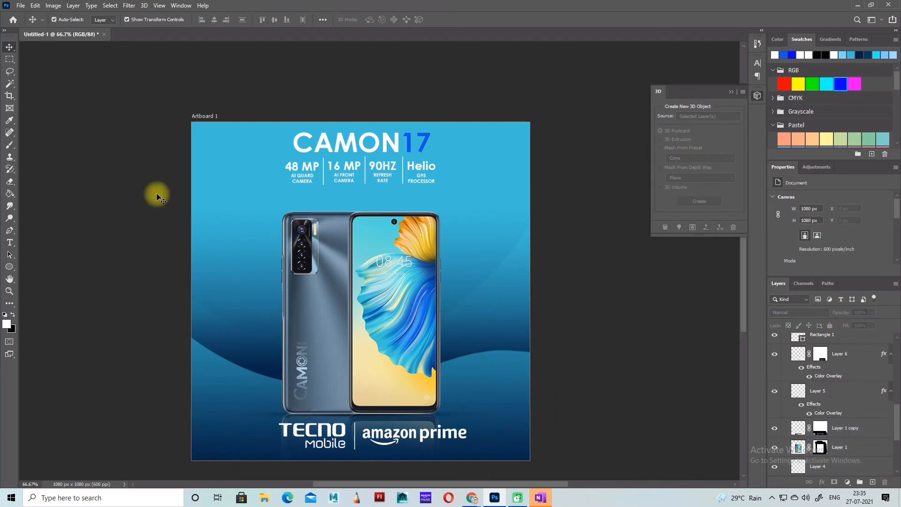
Step: Draw a rounded rectangle about 357 by 52 px between the feature row and the phone
right_click(15, 268)
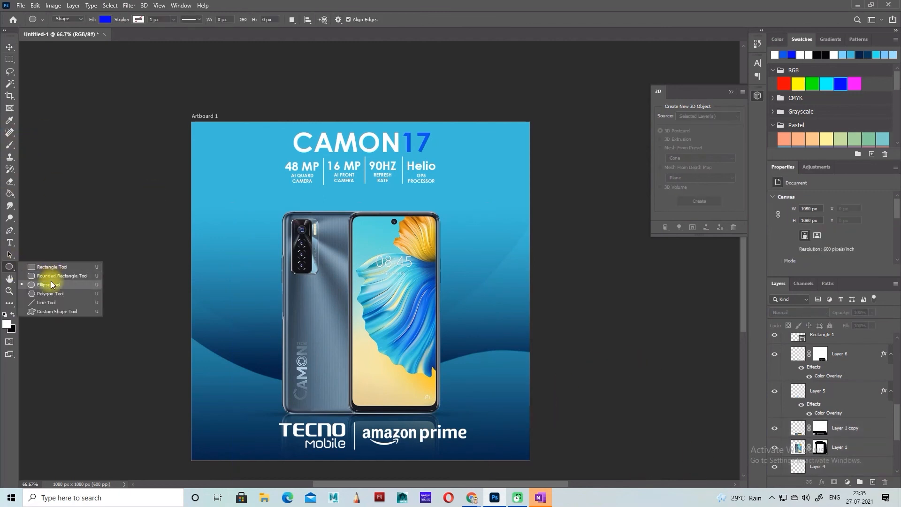
click(50, 287)
right_click(8, 266)
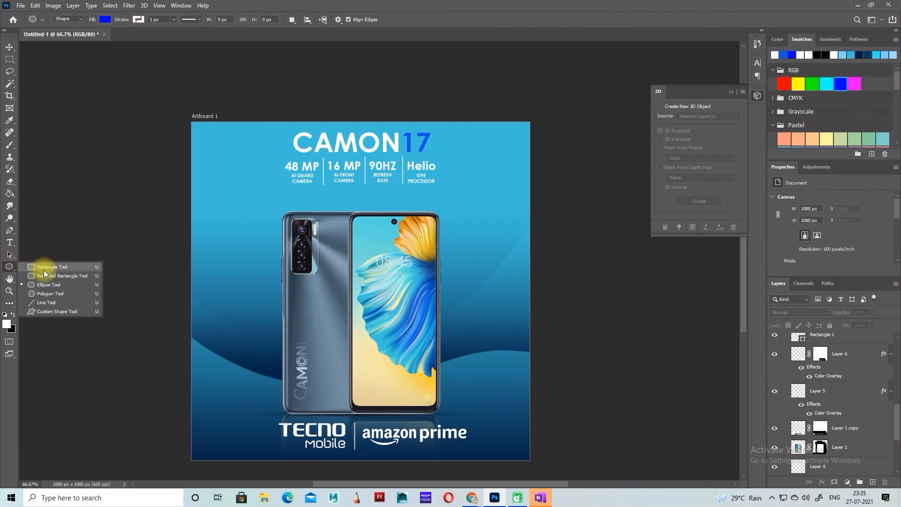
click(50, 285)
drag(310, 192, 421, 207)
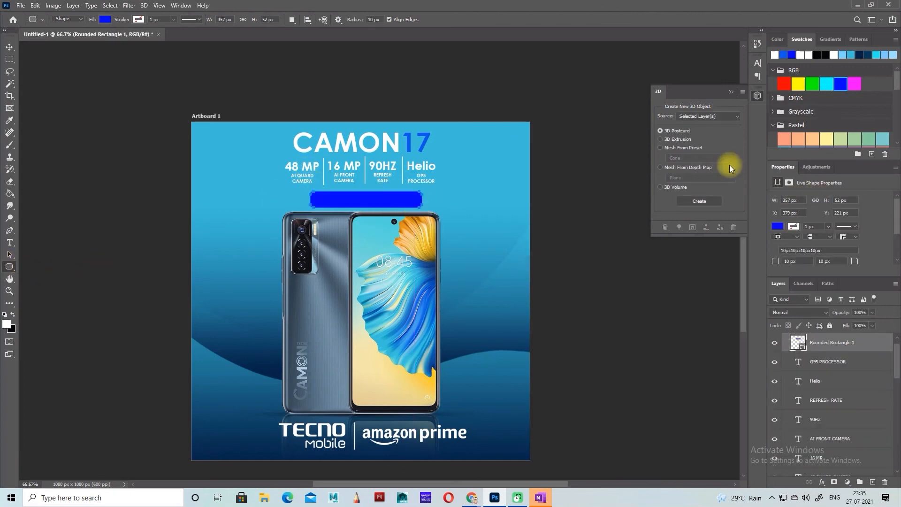
Step: Fill the rounded rectangle with white and set all its corner radii to 26 px
click(758, 95)
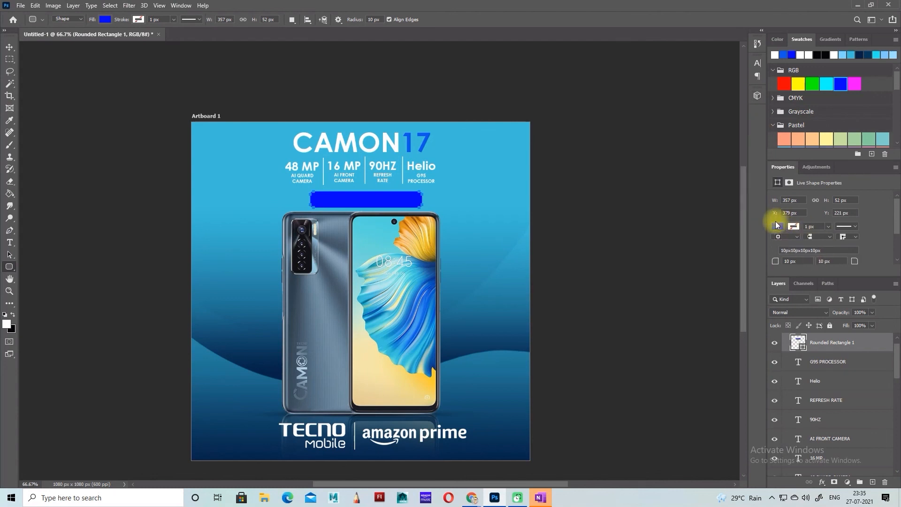
click(778, 226)
click(772, 276)
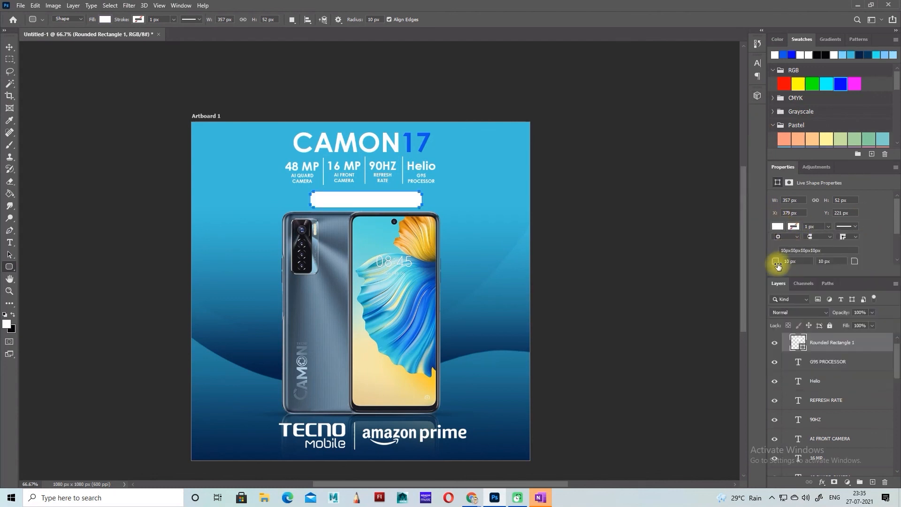
drag(775, 261, 702, 246)
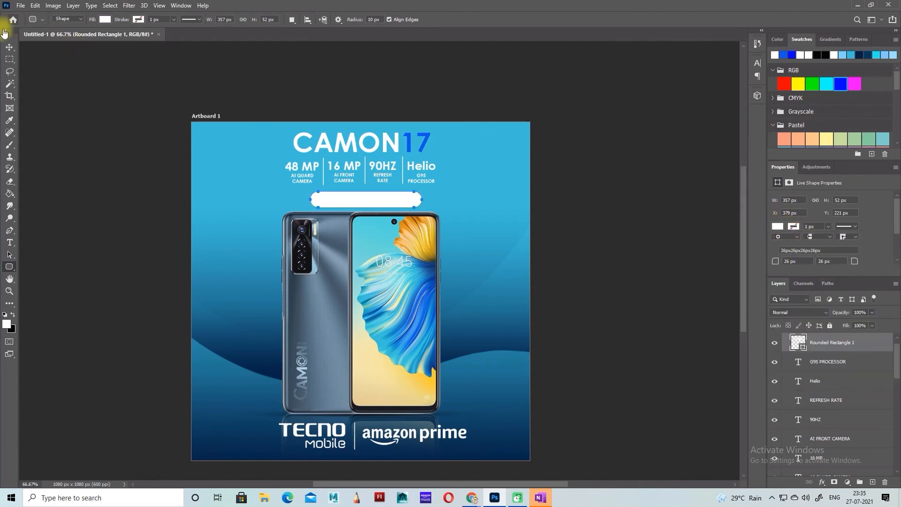
Step: Move the white rounded rectangle about 16 px left to centre it horizontally under the feature row
click(9, 48)
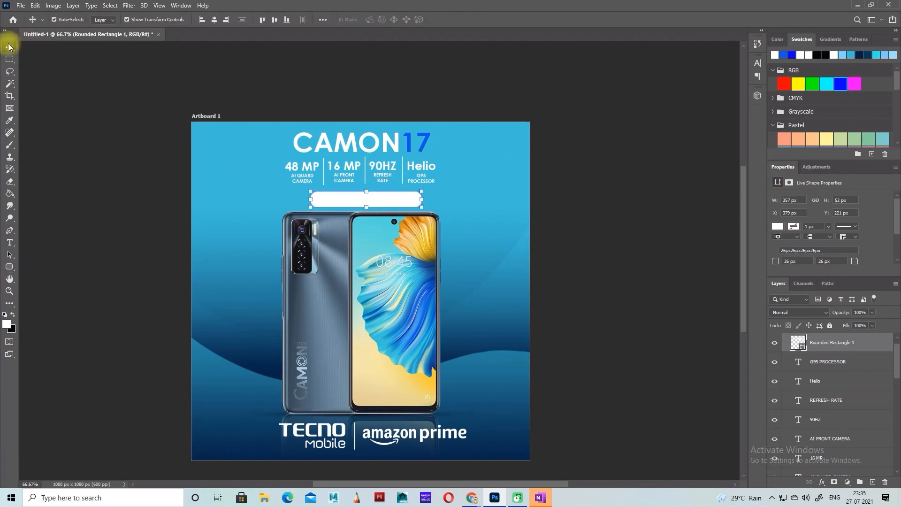
drag(413, 197, 407, 202)
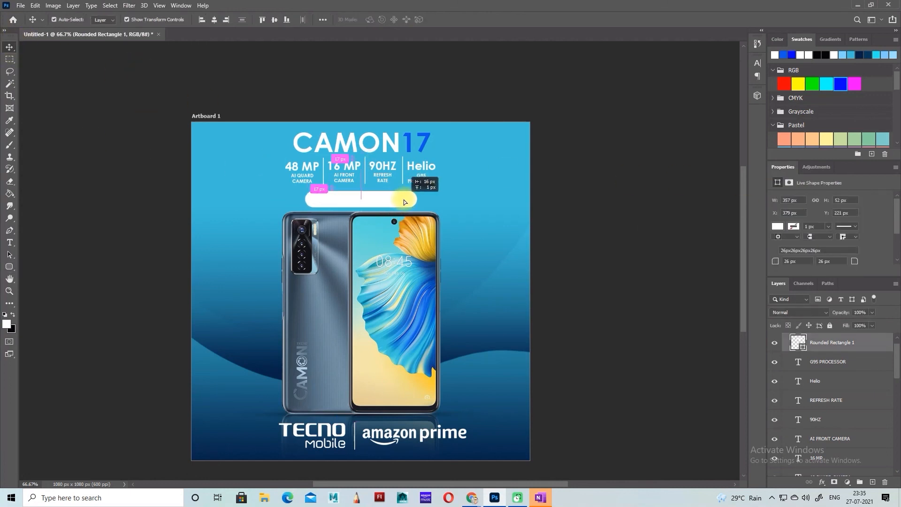
click(566, 251)
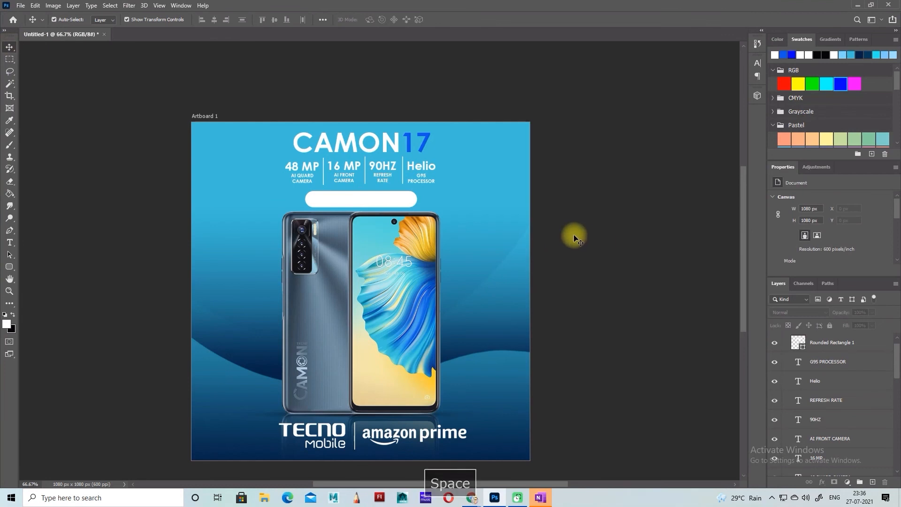
Step: Duplicate the 48 MP text onto the white rounded rectangle, colour the copy black and place its layer above the rectangle's
key(ctrl+plus)
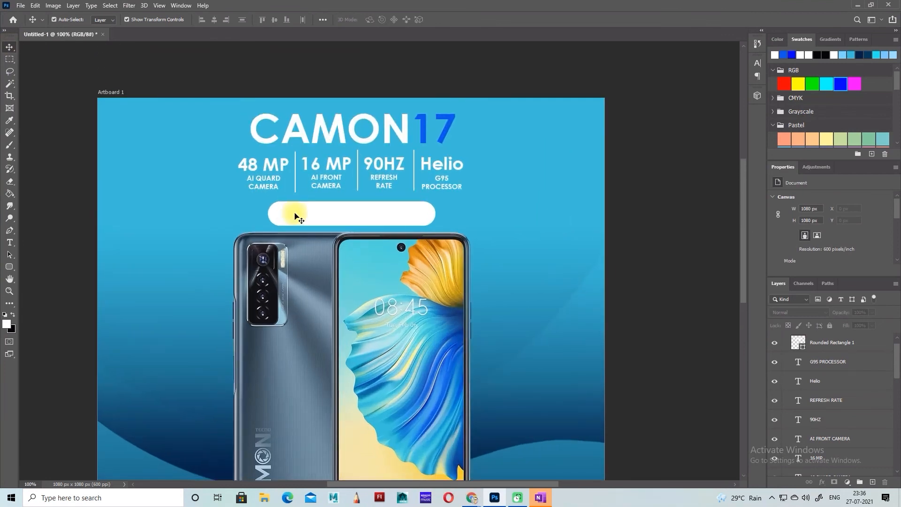
scroll(295, 213, down, 4)
scroll(394, 199, up, 4)
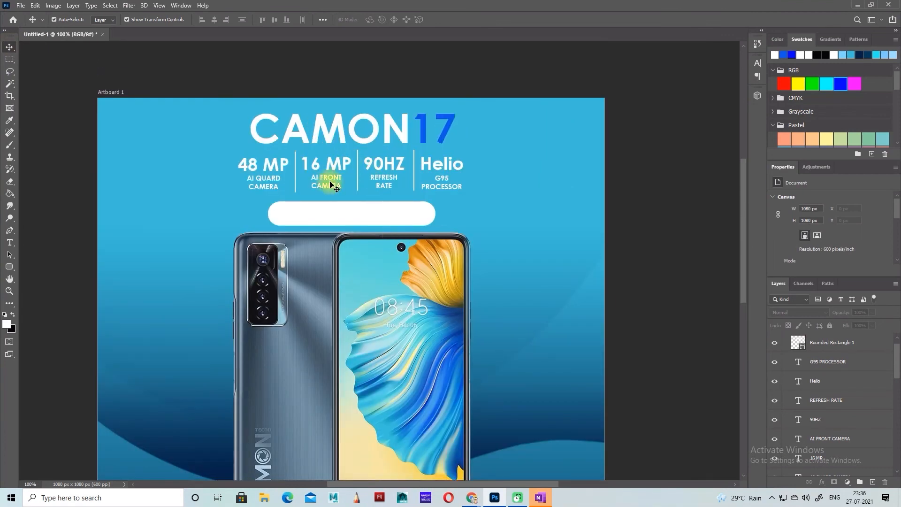
click(331, 130)
drag(277, 169, 322, 217)
click(818, 55)
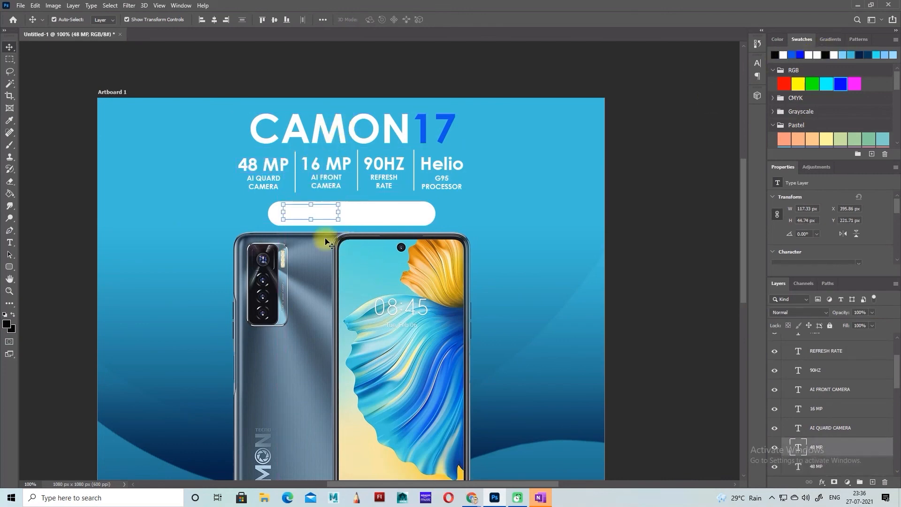
drag(840, 447, 838, 352)
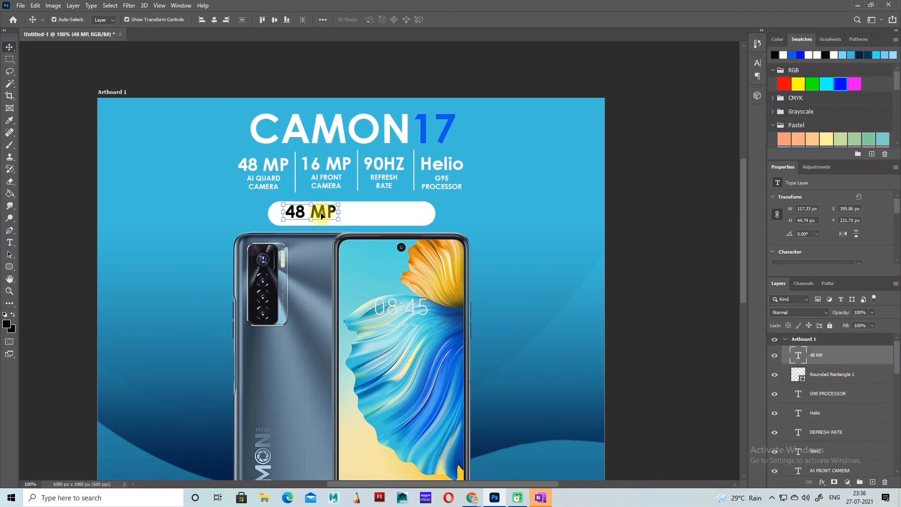
double_click(321, 215)
key(BackSpace)
text(J)
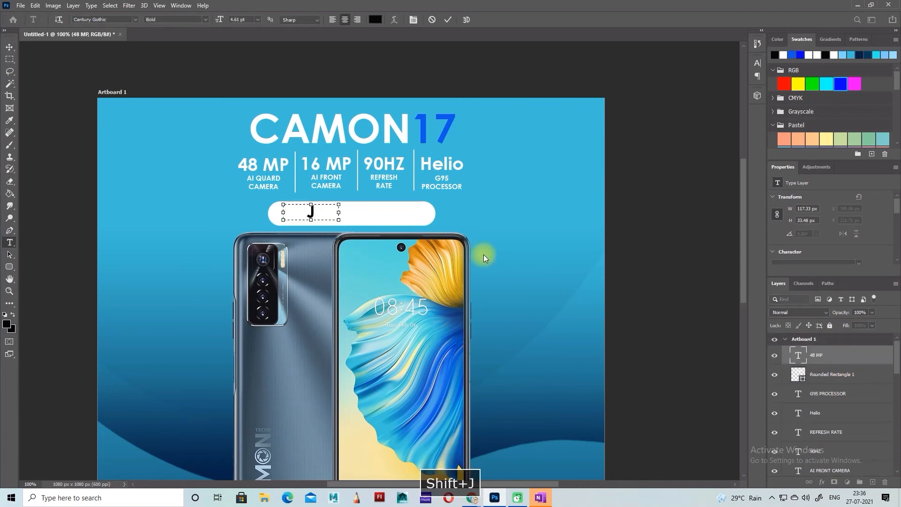
text(UST @)
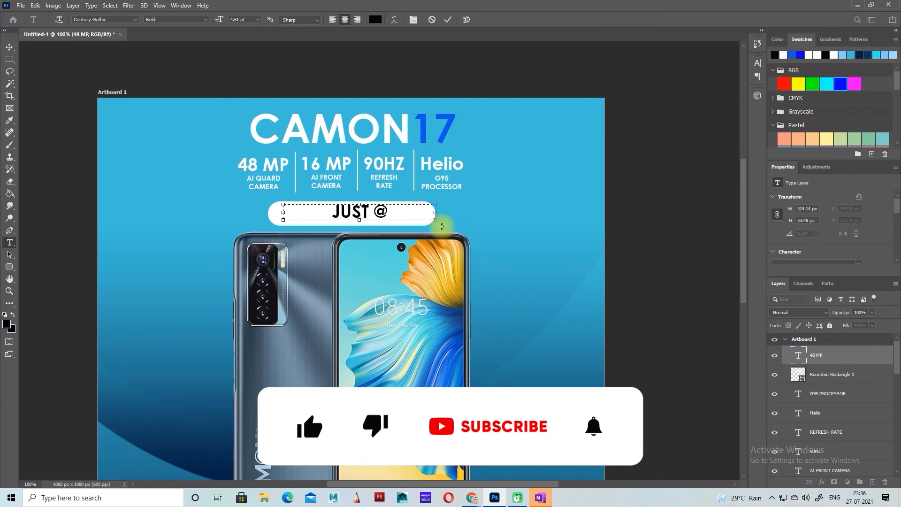
text(12999)
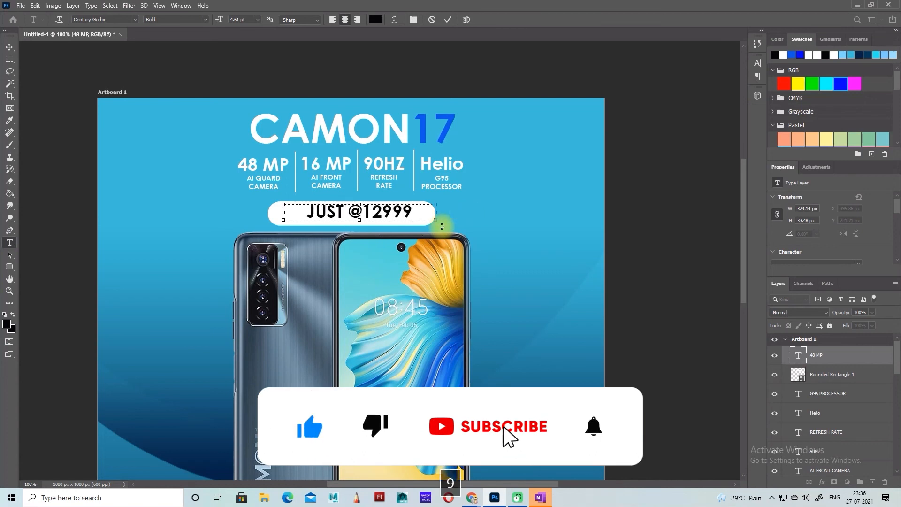
key(Left)
key(Left)
key(Left)
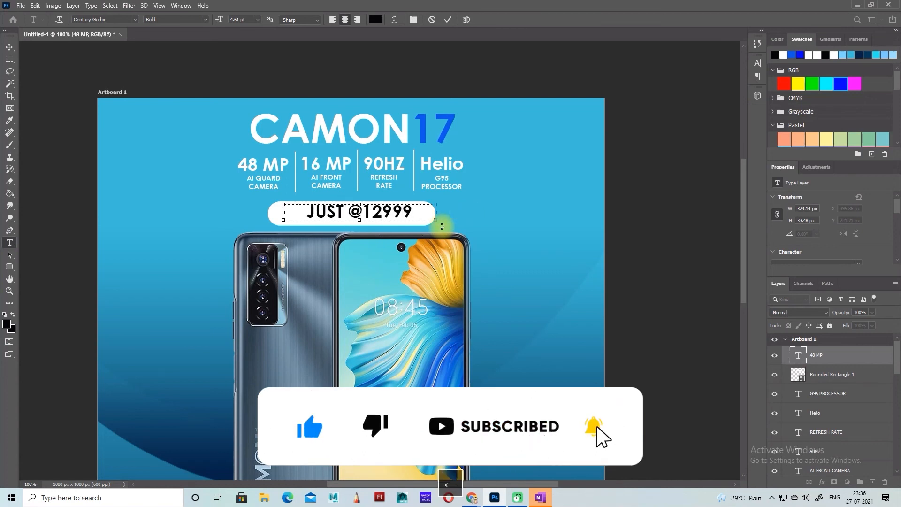
text(,)
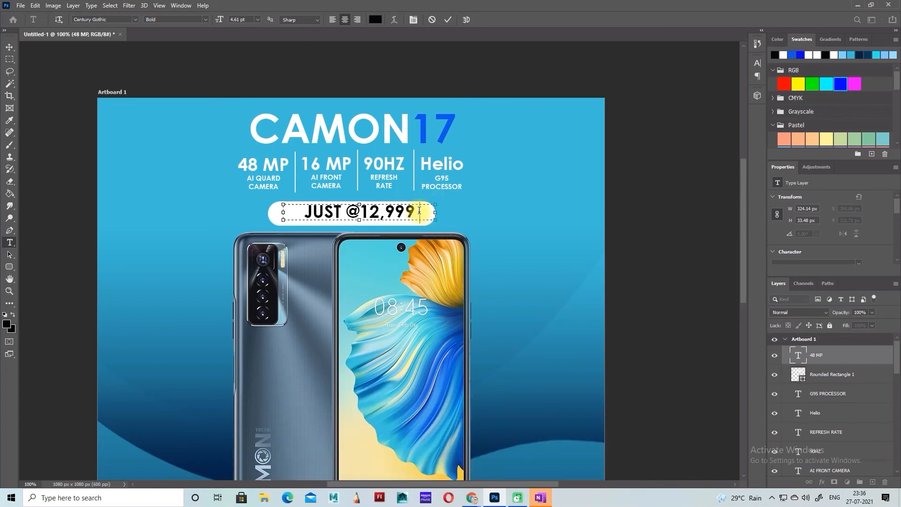
Step: Add the old price 15999 after 12,999 and widen the text box to about 407 px so it fits on one line
text( 1)
text(69)
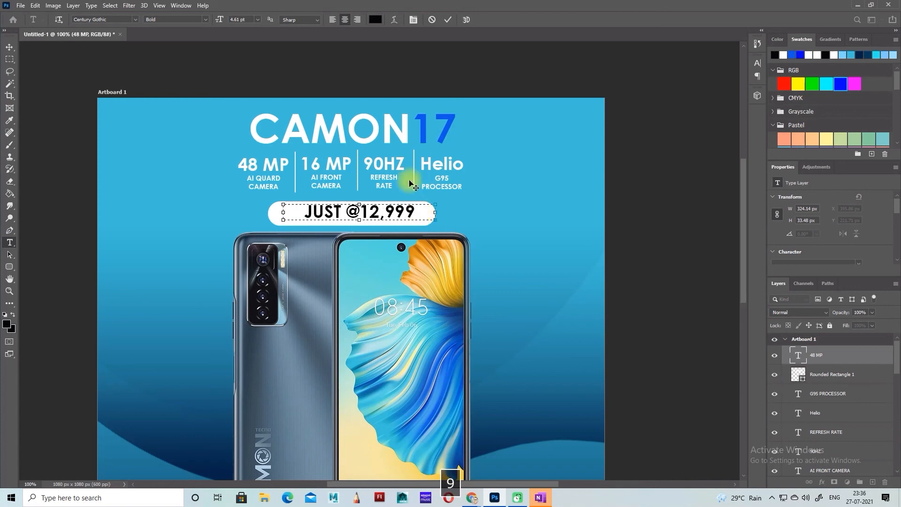
drag(283, 211, 243, 212)
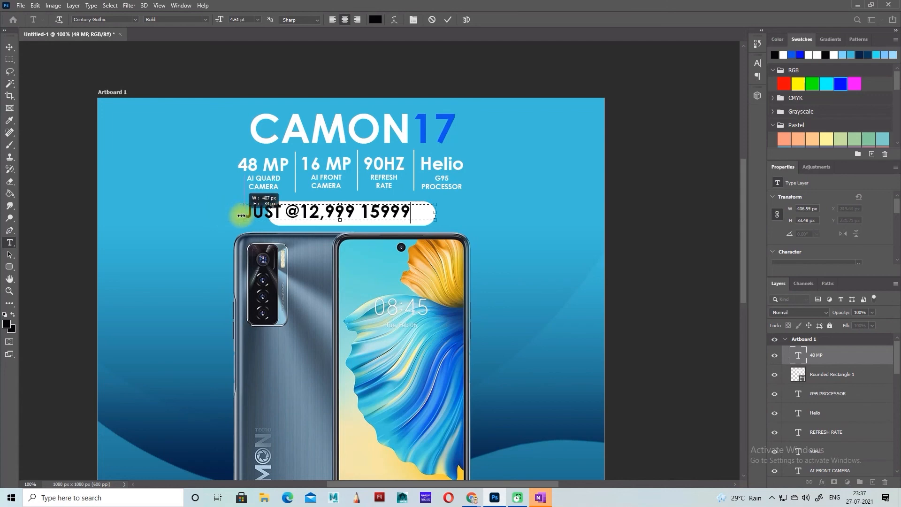
Step: Apply strikethrough to the 15999 in the price line and commit the text edit
drag(425, 211, 372, 211)
click(413, 19)
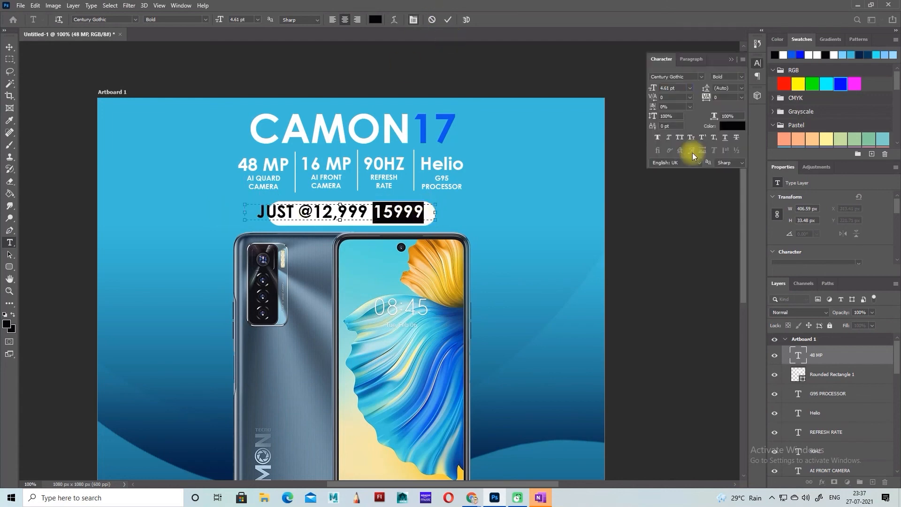
click(430, 208)
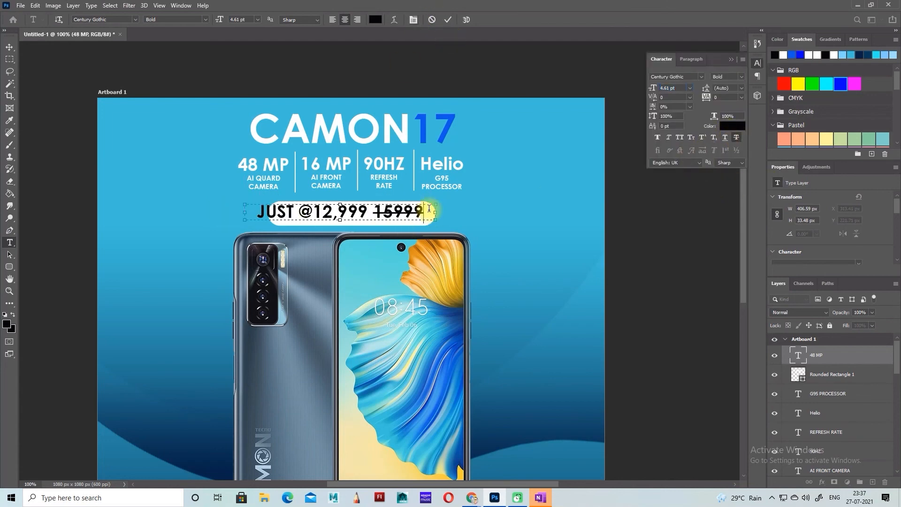
key(Return)
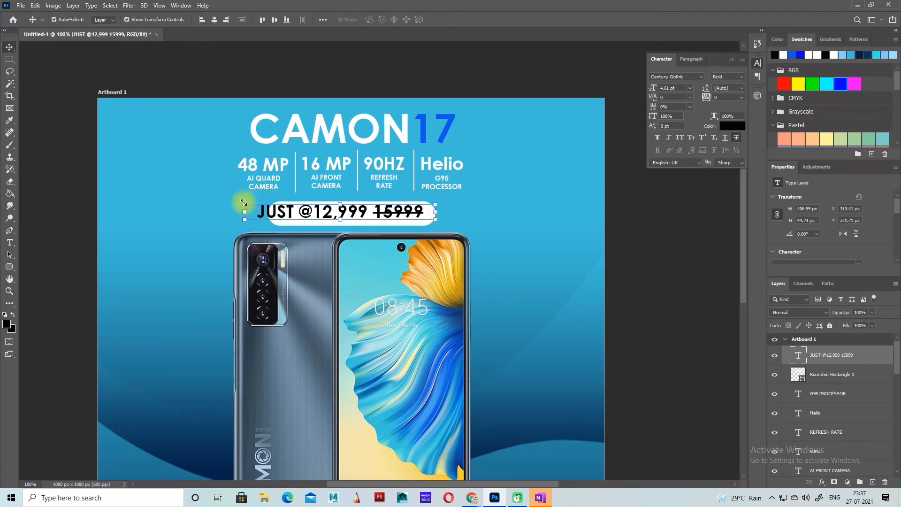
Step: Scale the price text down to about 75% and centre it inside the white rounded rectangle
drag(244, 203, 268, 206)
drag(344, 215, 359, 214)
key(Return)
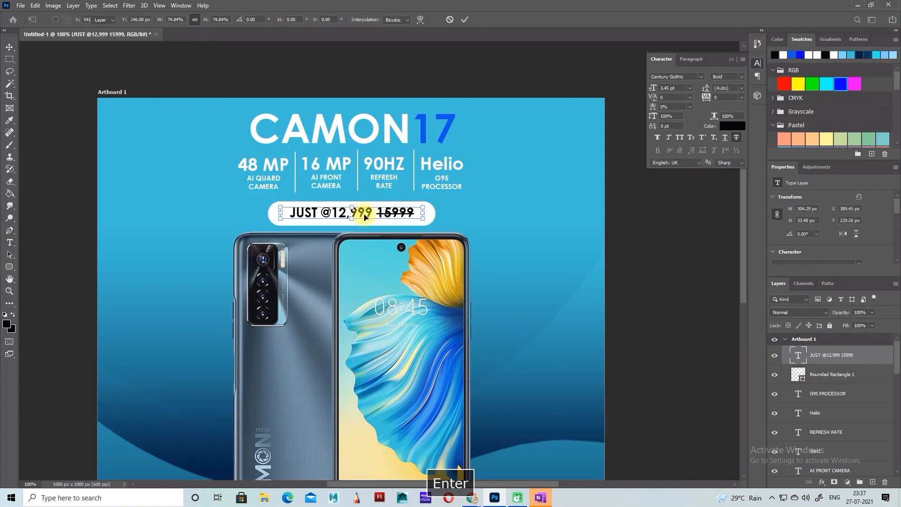
click(641, 278)
Step: Review the whole advertisement with the price badge, from the heading down to the brand logos
scroll(639, 277, down, 2)
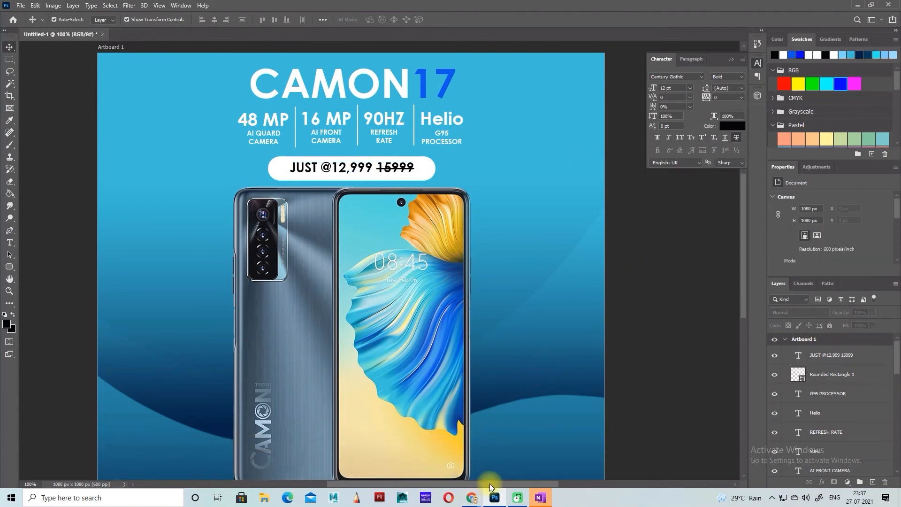
scroll(585, 339, down, 3)
key(ctrl+minus)
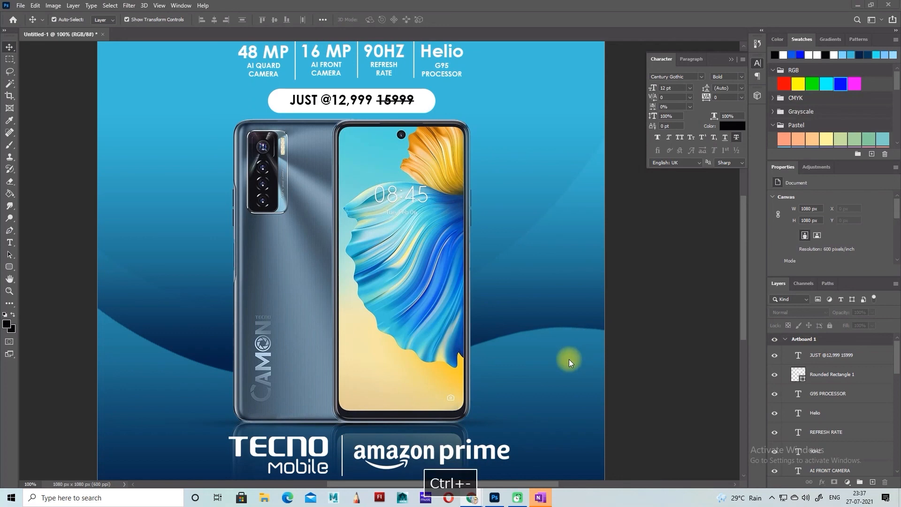
key(space)
key(ctrl+minus)
key(ctrl+minus)
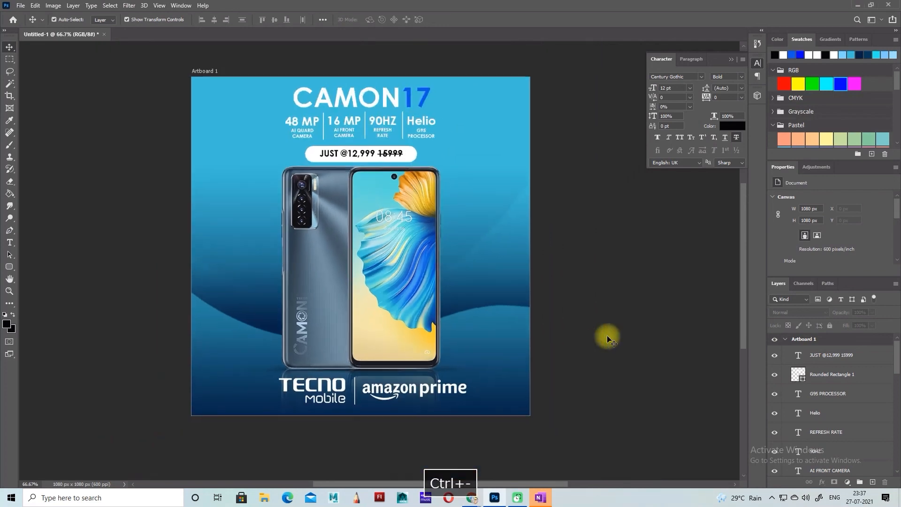